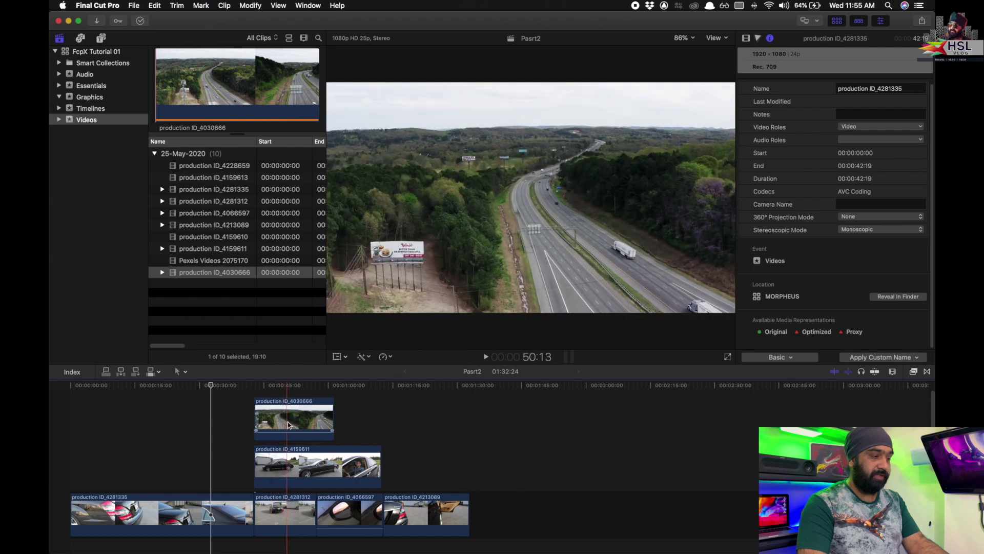
- Turn off video skimming and audio skimming for the timeline, and turn on snapping
left_click(291, 425)
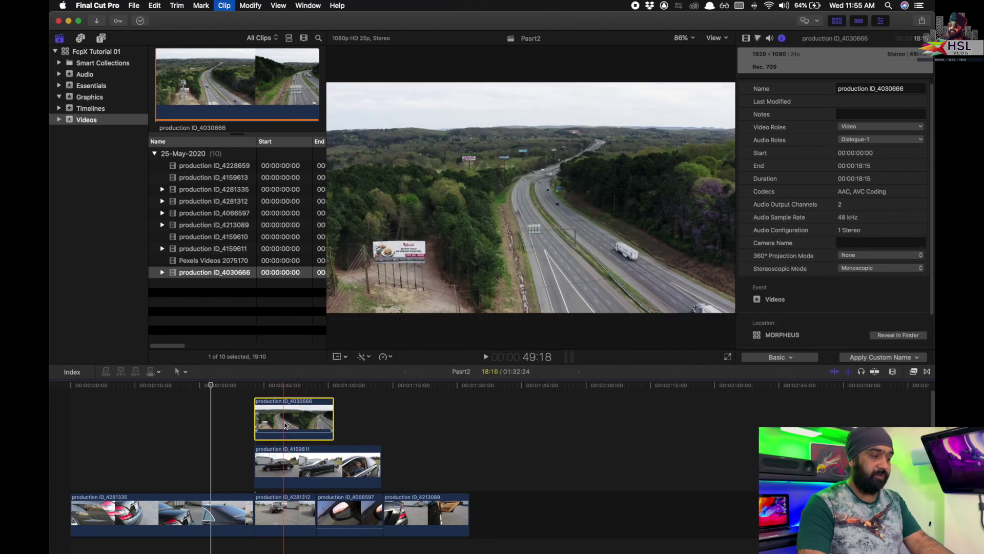
key("v")
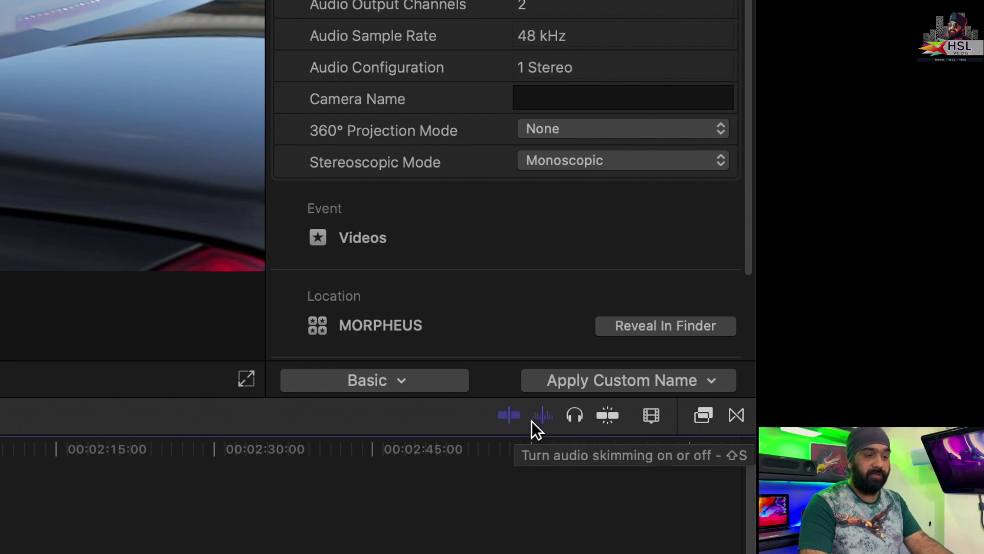
key("space")
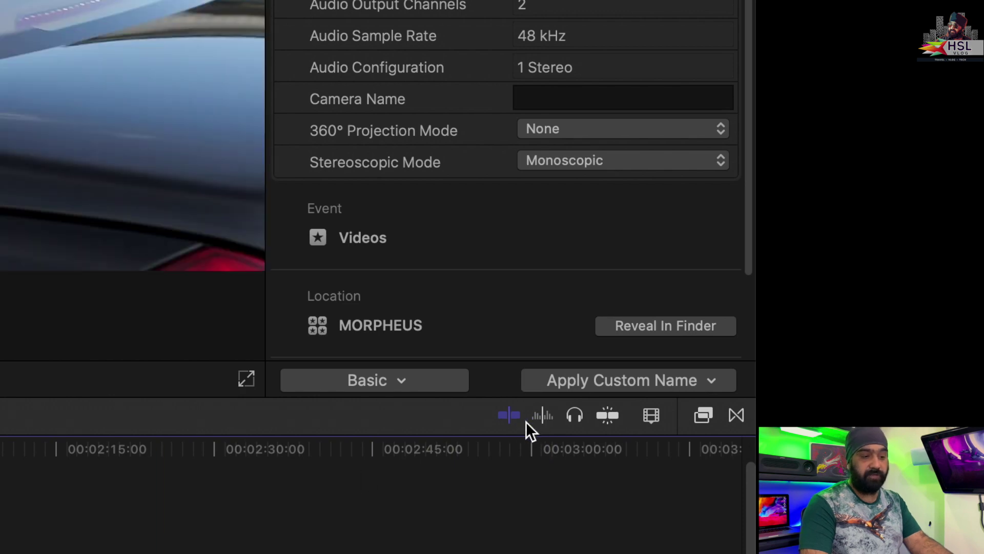
key("s")
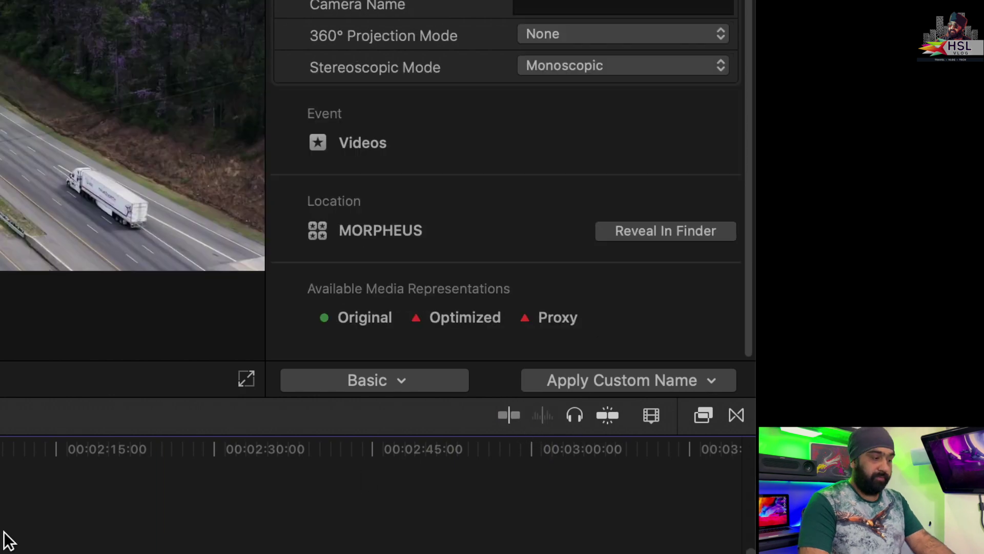
left_click(610, 415)
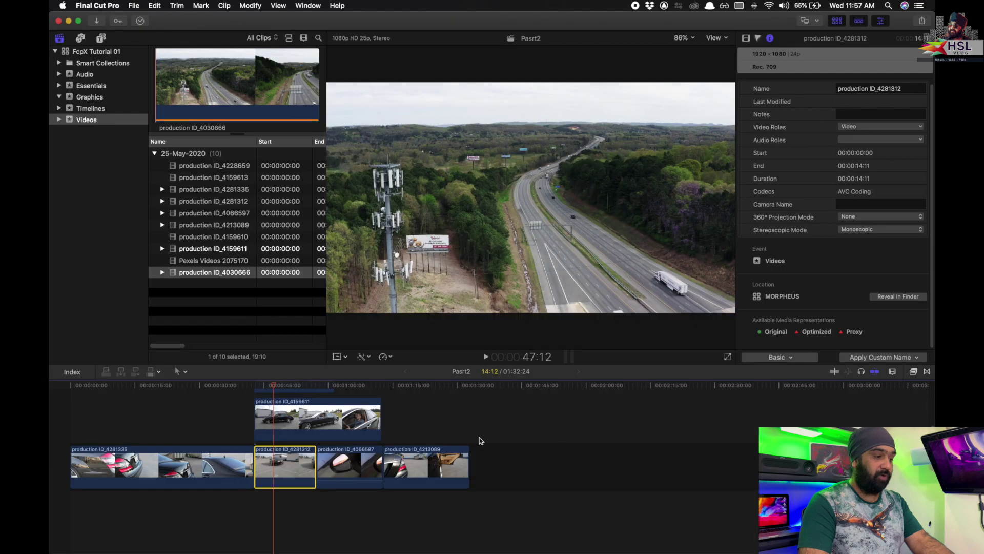
- Move the production ID_4030666 clip in the top lane so its start snaps to the playhead at 47:12
key("q")
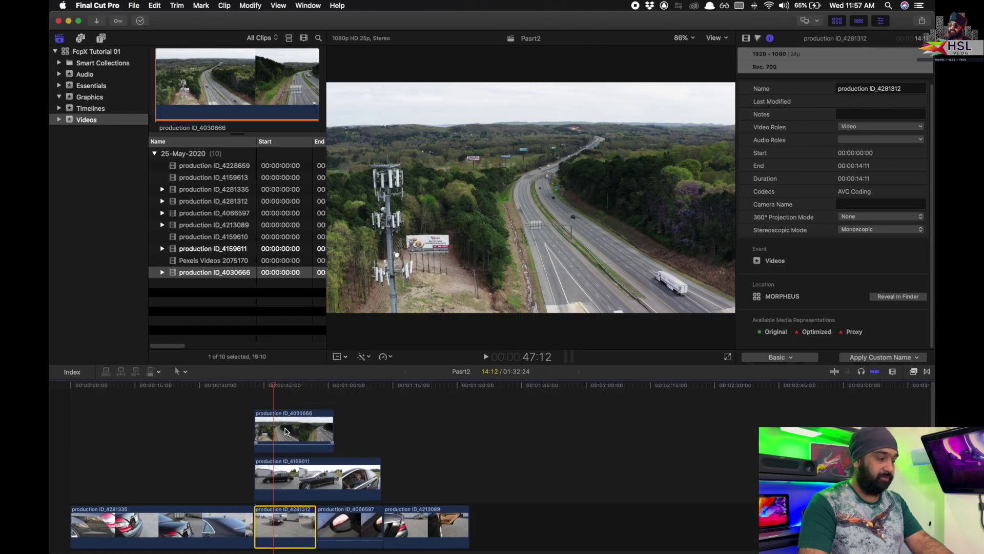
left_click_drag(291, 433, 286, 433)
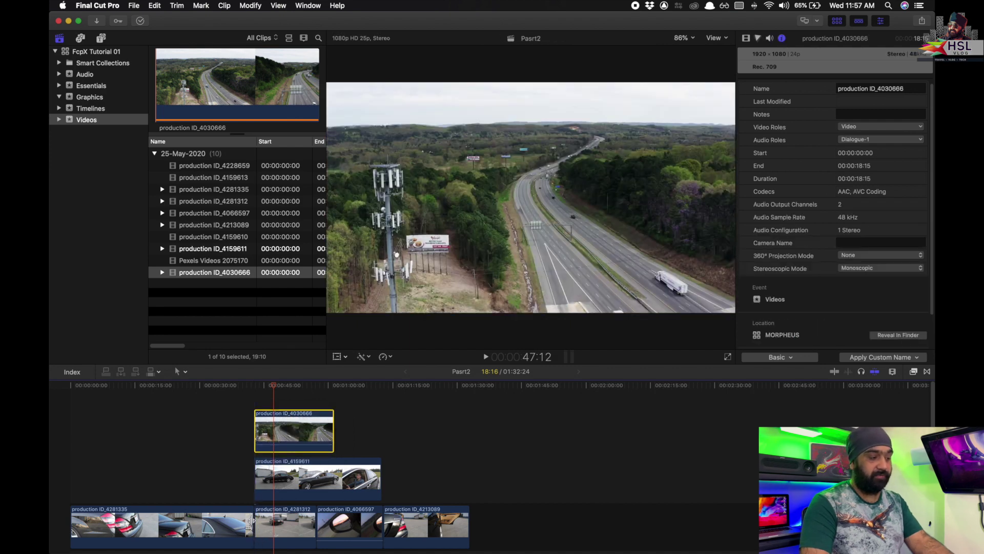
left_click(251, 521)
left_click_drag(294, 433, 313, 433)
- Park the playhead past the last clip and snap the production ID_4030666 clip back to the start of production ID_4281312 at 42:20
left_click_drag(263, 387, 491, 385)
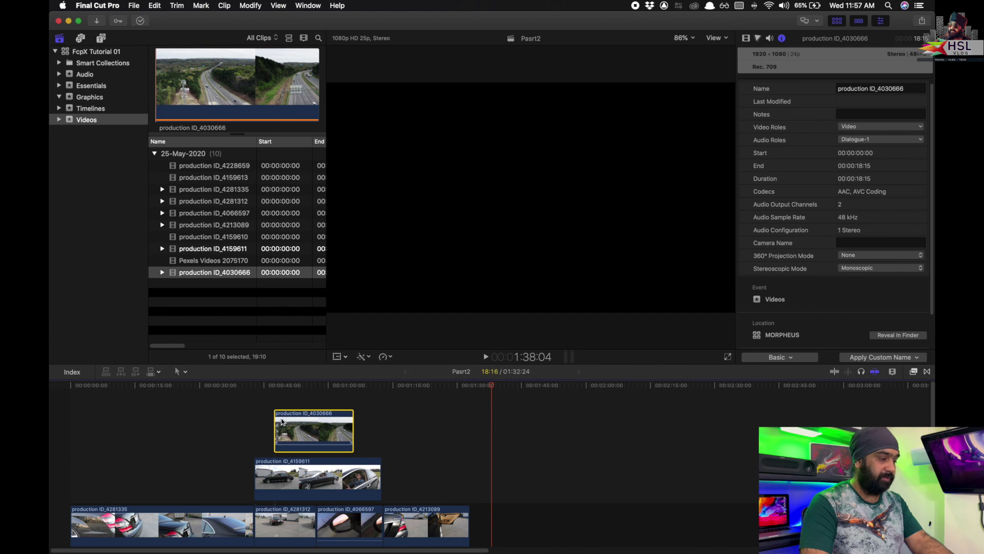
left_click(249, 523)
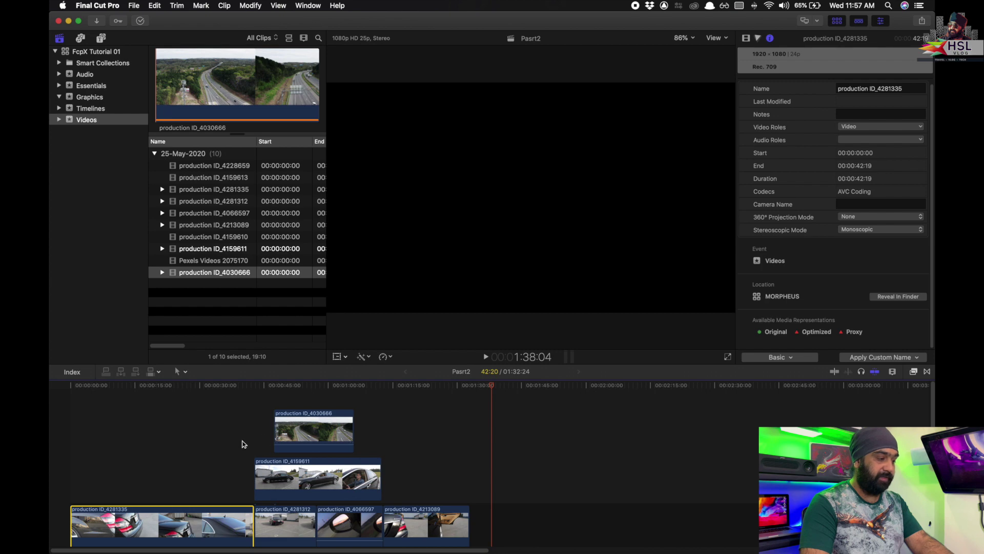
left_click_drag(309, 427, 293, 430)
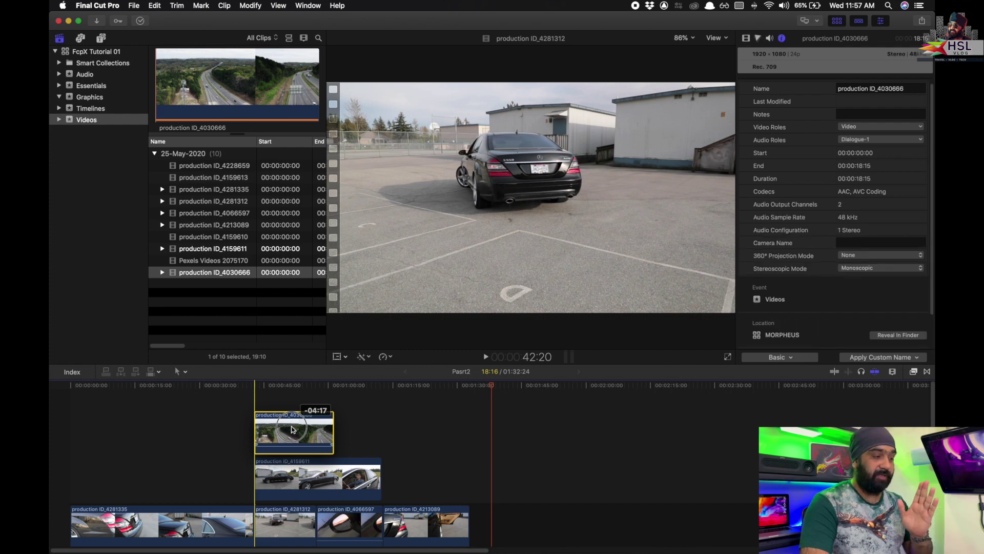
left_click_drag(293, 430, 293, 429)
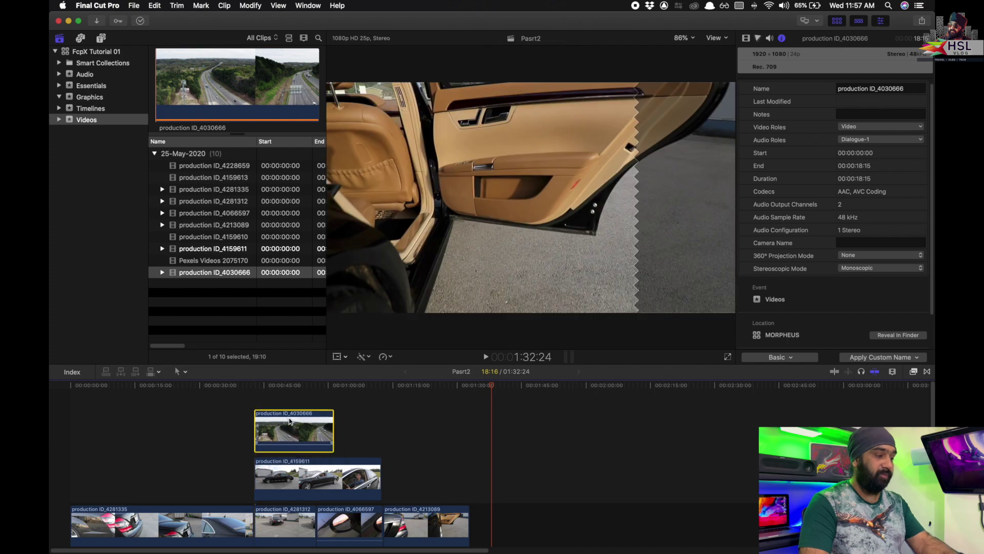
- Play the timeline across the cut into production ID_4030666 and inspect the clip's start up close
left_click(244, 386)
key("space")
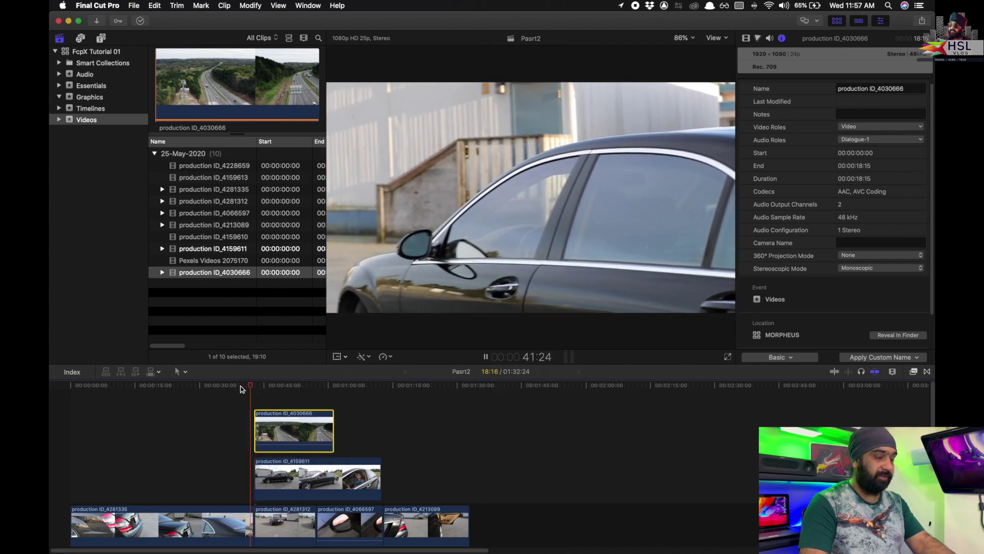
key("space")
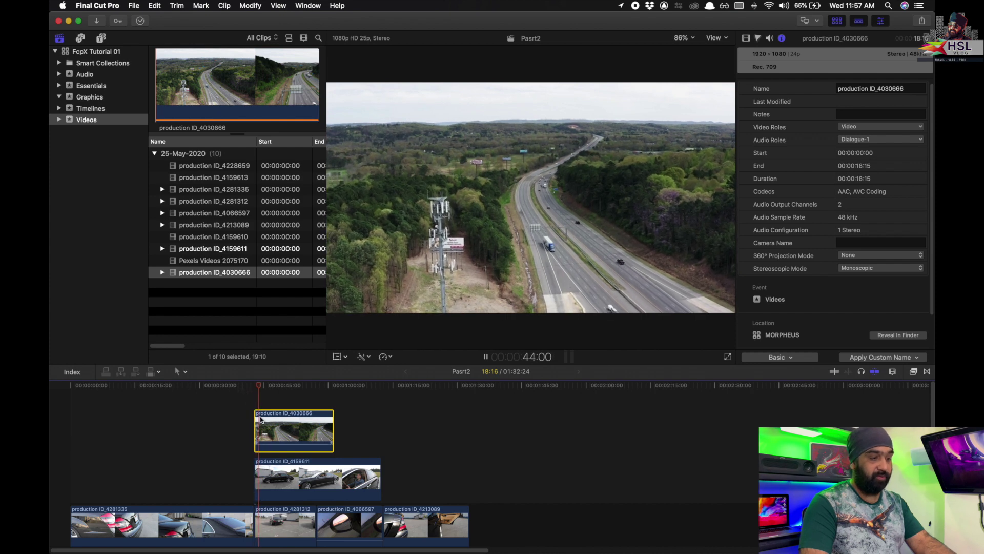
key("super+equal")
key("super+equal")
key("super+equal")
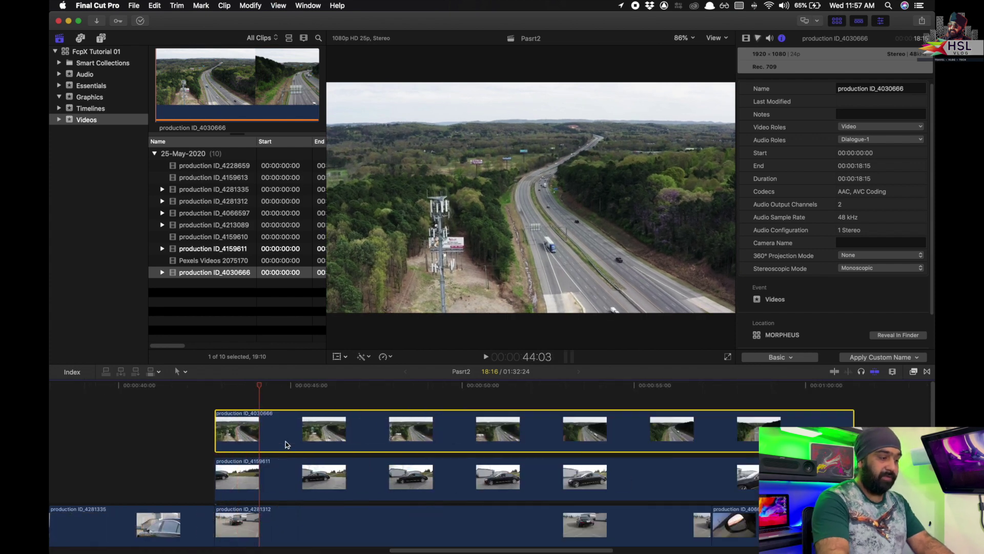
- Offset the production ID_4030666 clip one frame later and step frame by frame through the gap at its start
key("Up")
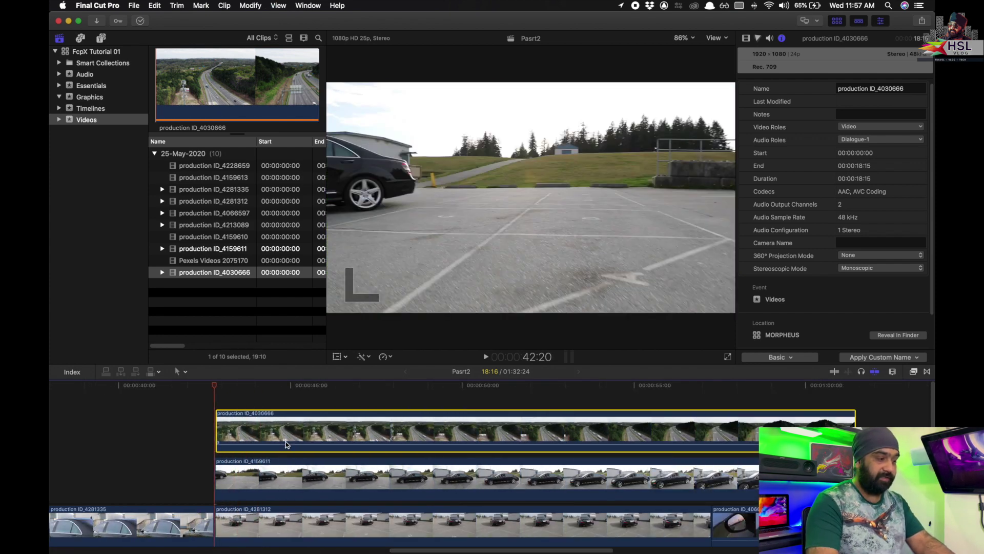
key("Left")
key("Left")
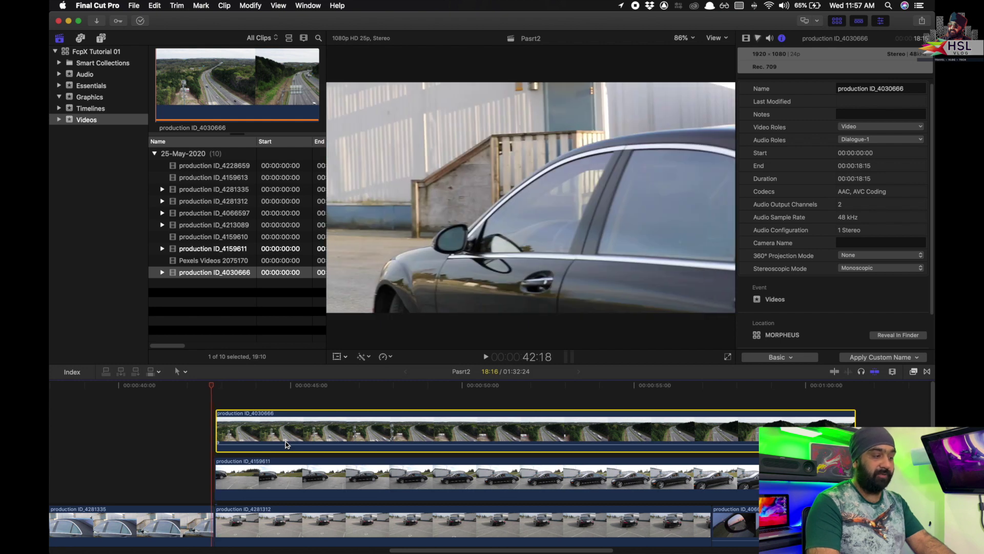
key("super+equal")
key("super+equal")
key("super+equal")
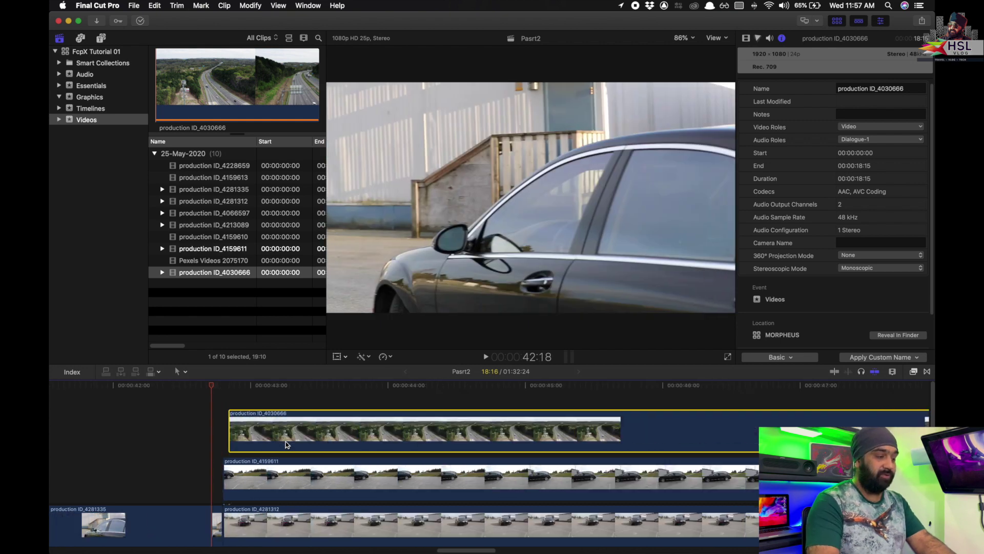
key("Right")
key("Right")
key("Right")
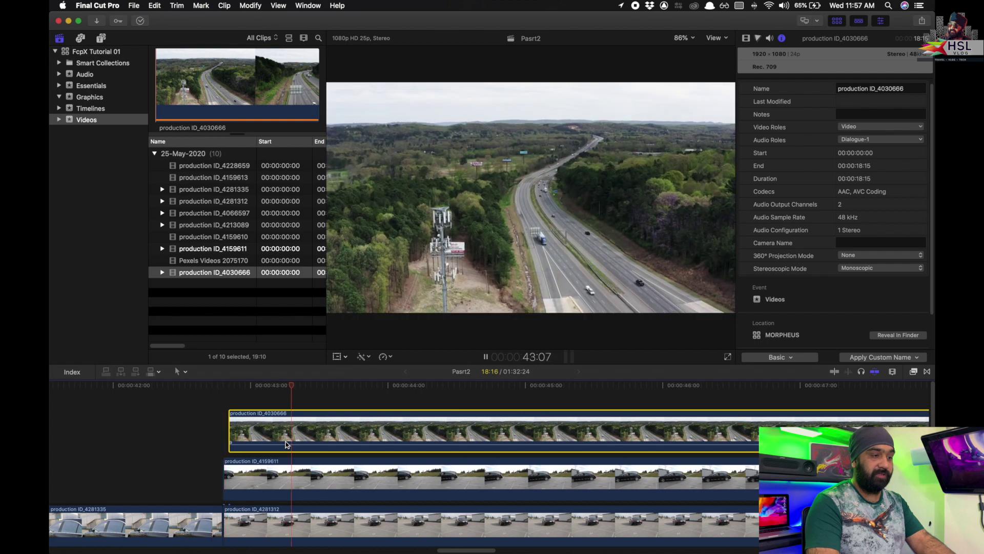
- Play back the one-frame gap before production ID_4030666 and return the playhead to the edit point at 42:20
key("Left")
key("Left")
key("Left")
key("Left")
key("space")
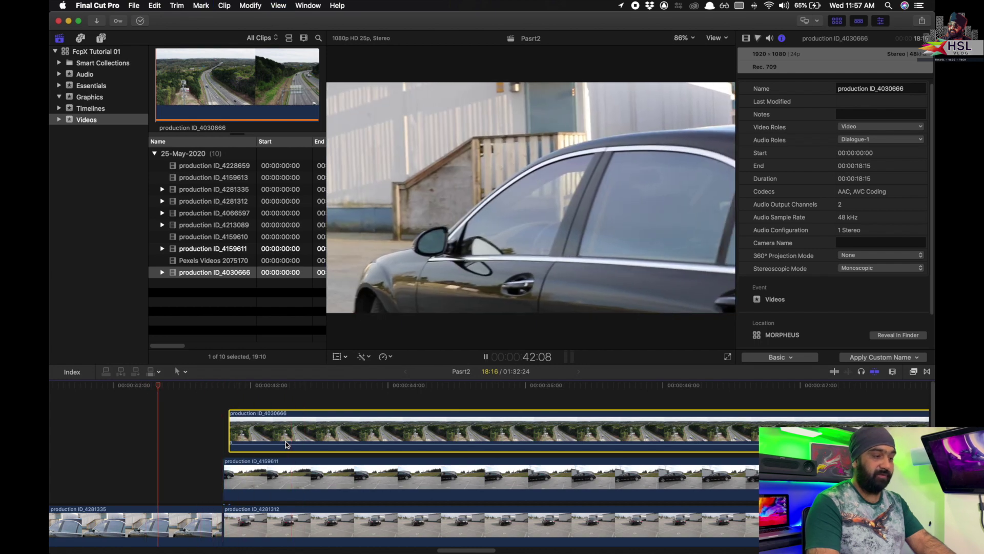
key("space")
key("Up")
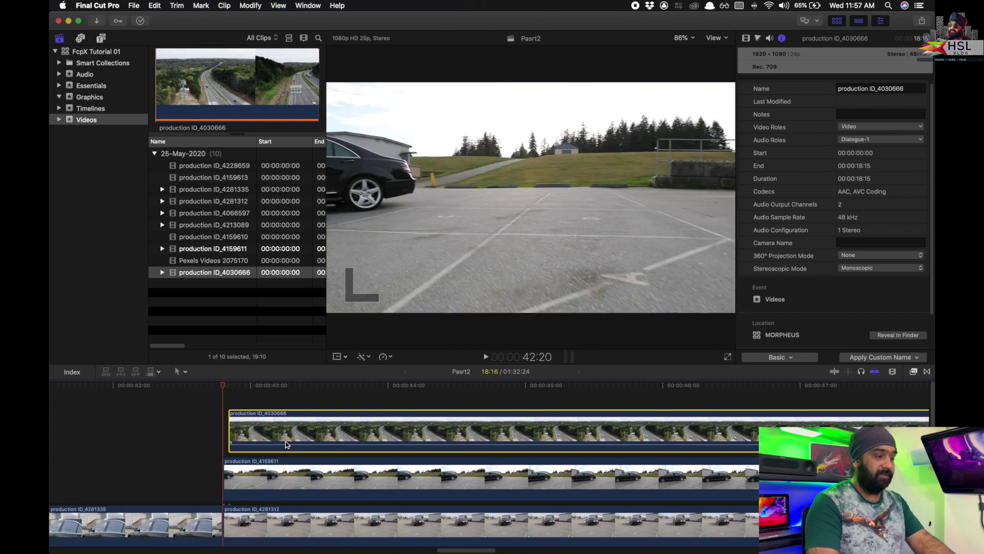
- Align the start of production ID_4030666 with the clips below it at 42:20
key("s")
key("super+minus")
key("super+minus")
key("super+minus")
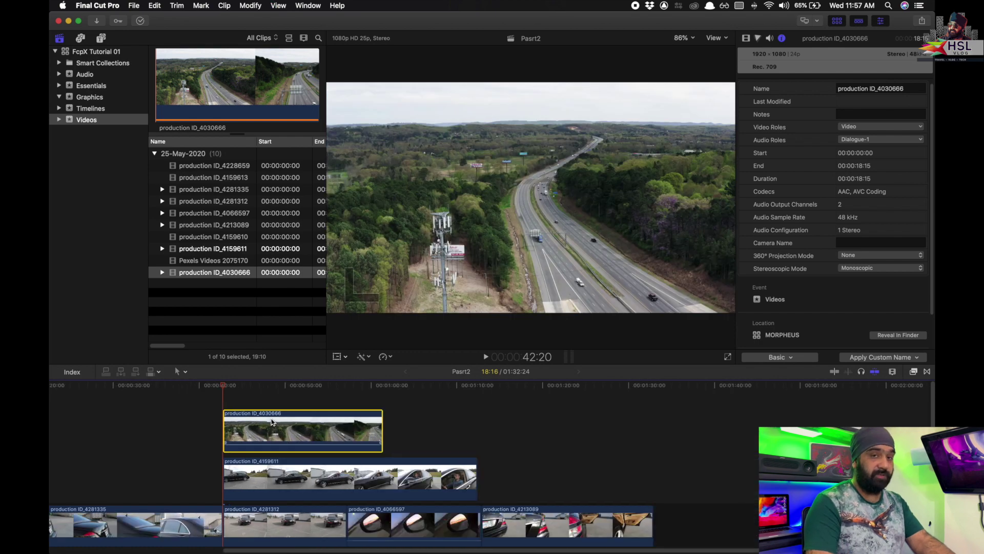
- Nudge the production ID_4030666 clip six frames later, and nudge it six frames back to the edit point at 42:20
left_click_drag(275, 423, 279, 425)
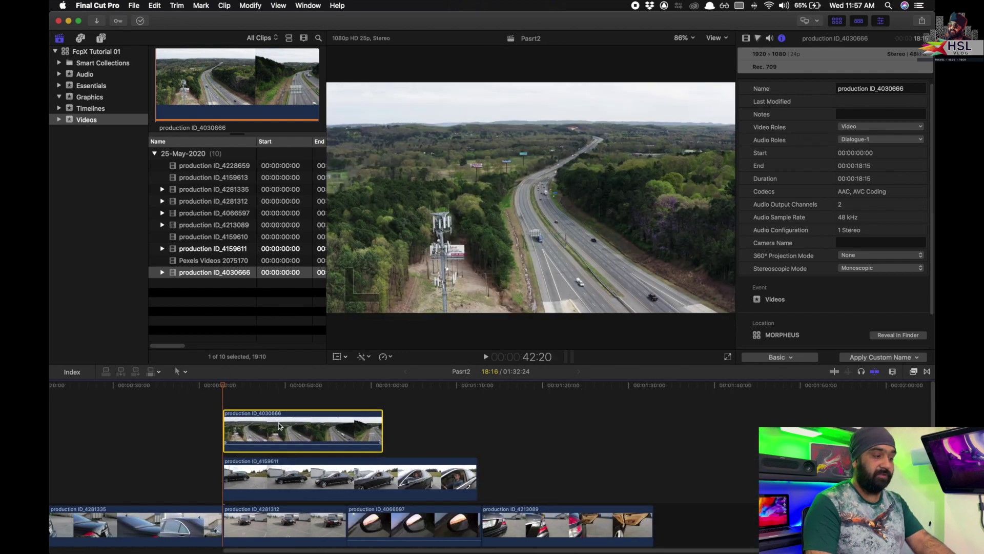
key("super+equal")
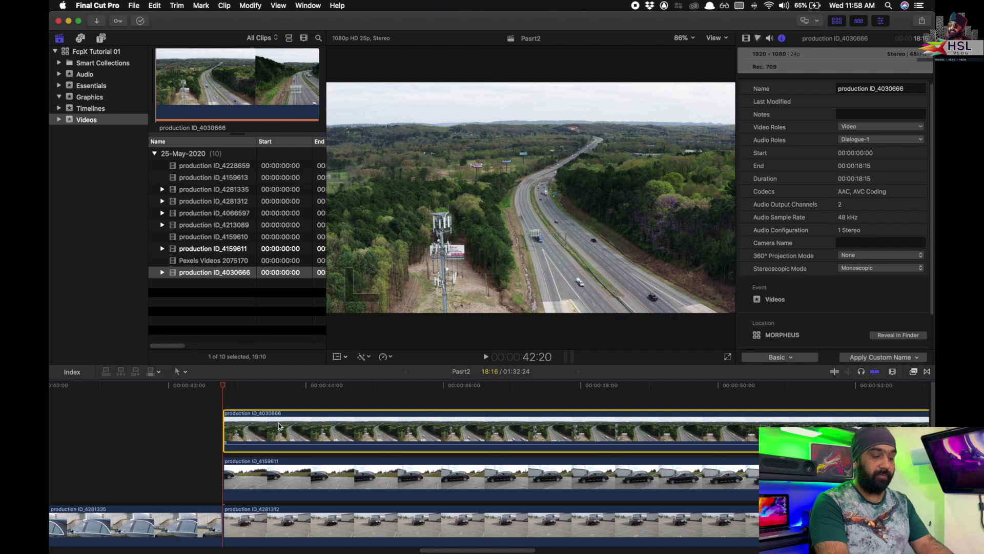
key("period")
key("period")
key("period")
key("period")
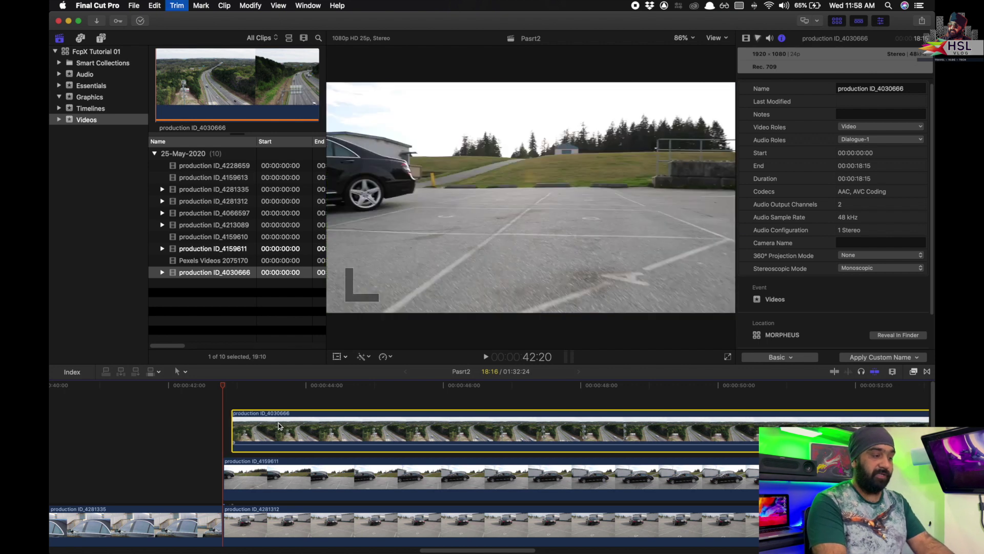
key("period")
key("period")
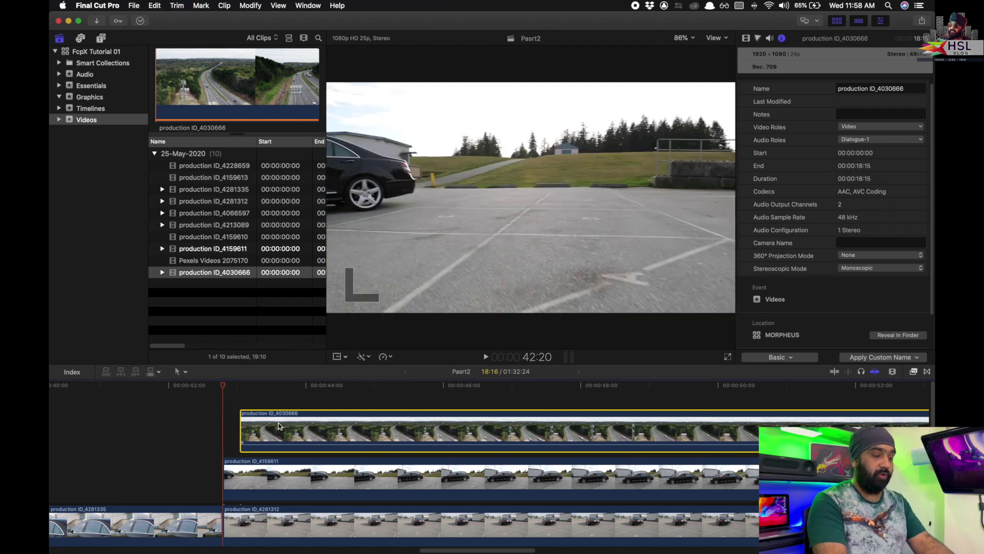
key("comma")
key("comma")
key("comma")
key("comma")
key("comma")
key("comma")
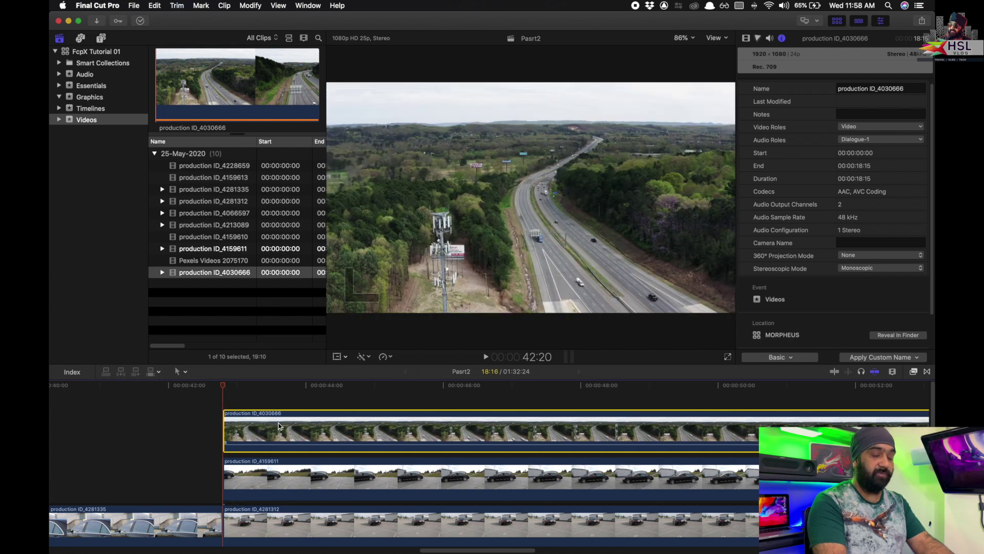
- Open the timeline's clip appearance settings and adjust the zoom so the clips appear slightly larger
key("shift+z")
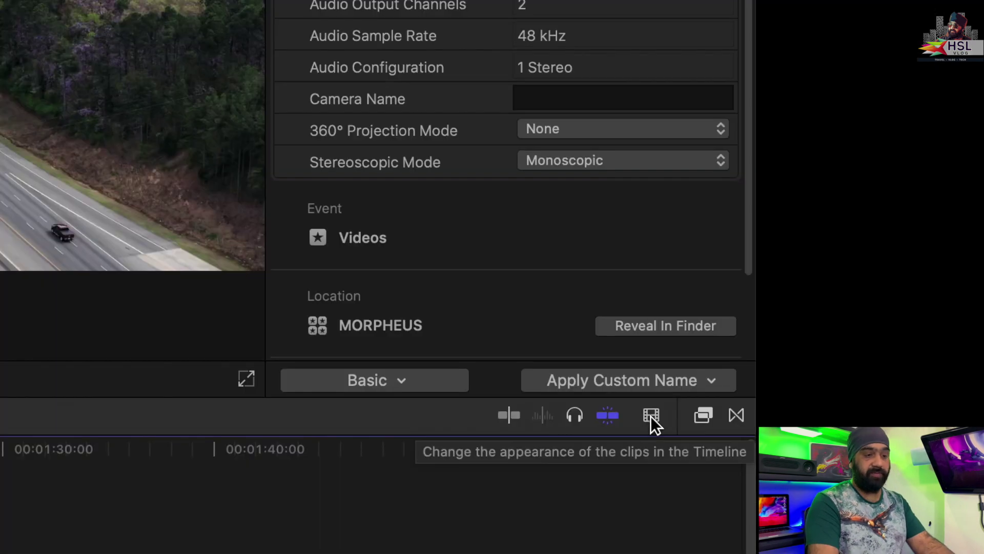
left_click(651, 416)
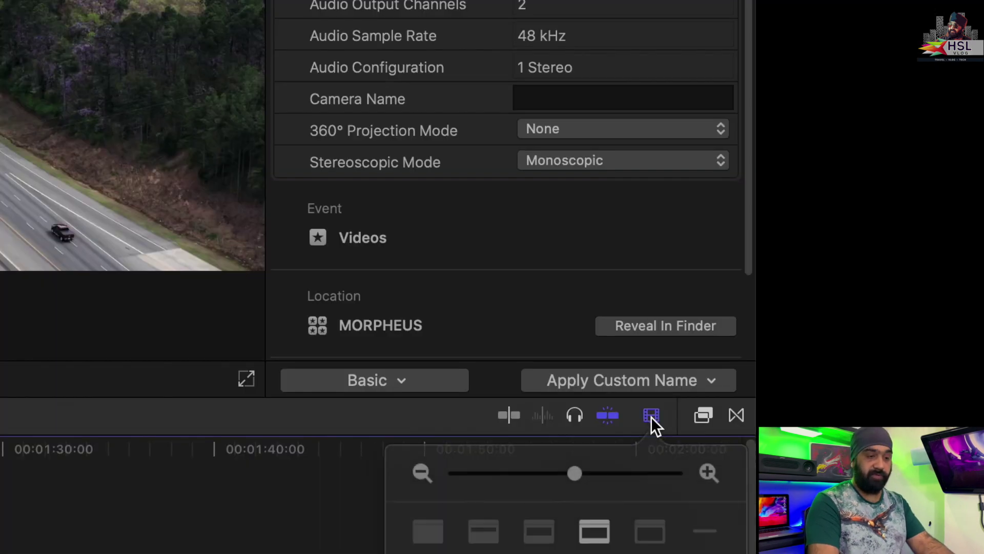
mouse_move(582, 469)
left_mouse_down()
mouse_move(574, 474)
mouse_move(608, 470)
mouse_move(575, 476)
left_mouse_up()
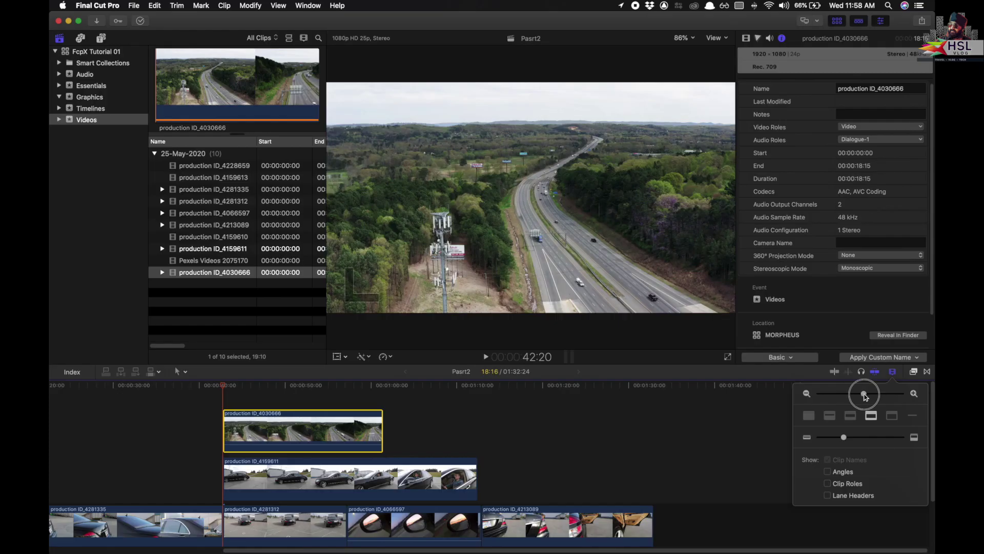
left_click_drag(861, 396, 866, 393)
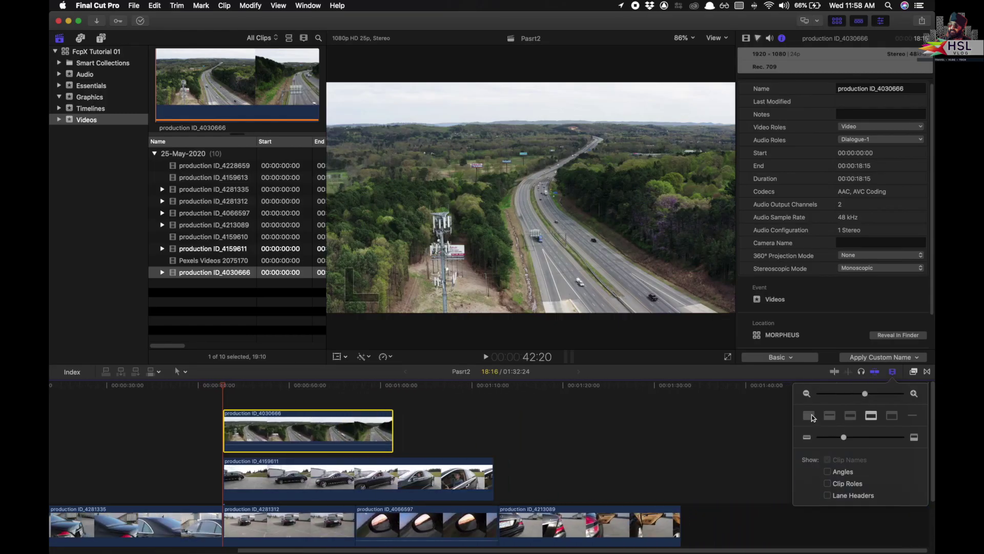
- Switch the timeline clips to the waveform-only display, and to the display with small filmstrips above large waveforms
left_click(813, 417)
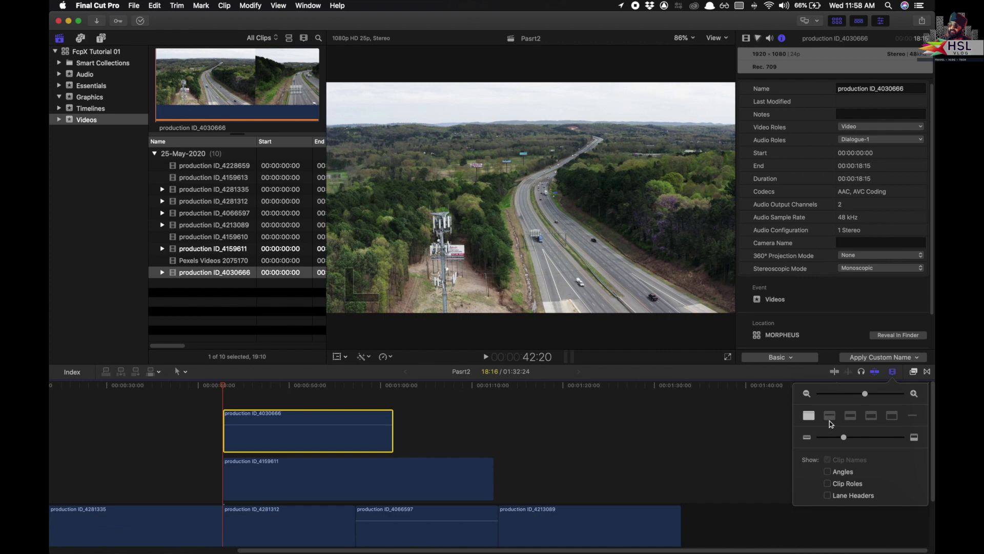
scroll(549, 457, "down", 2)
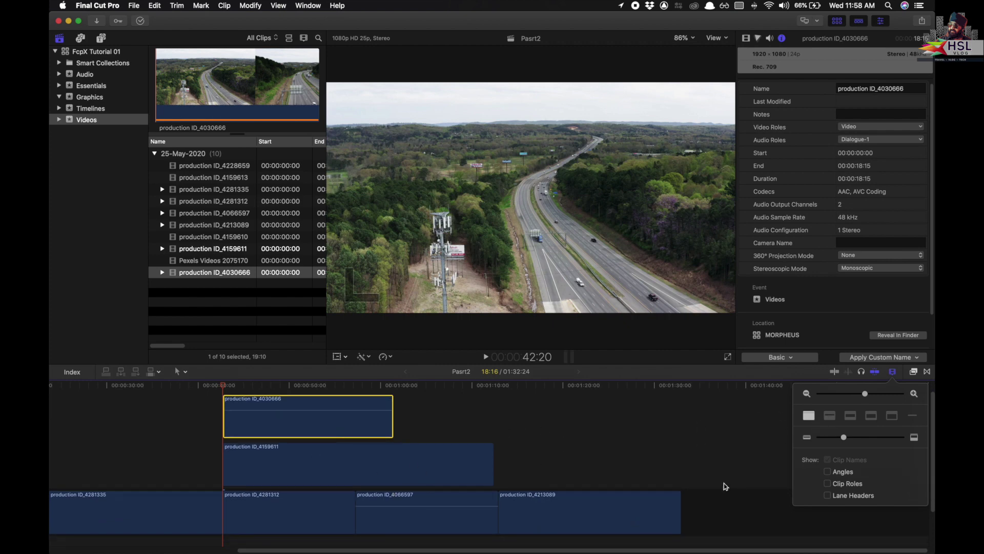
left_click(829, 417)
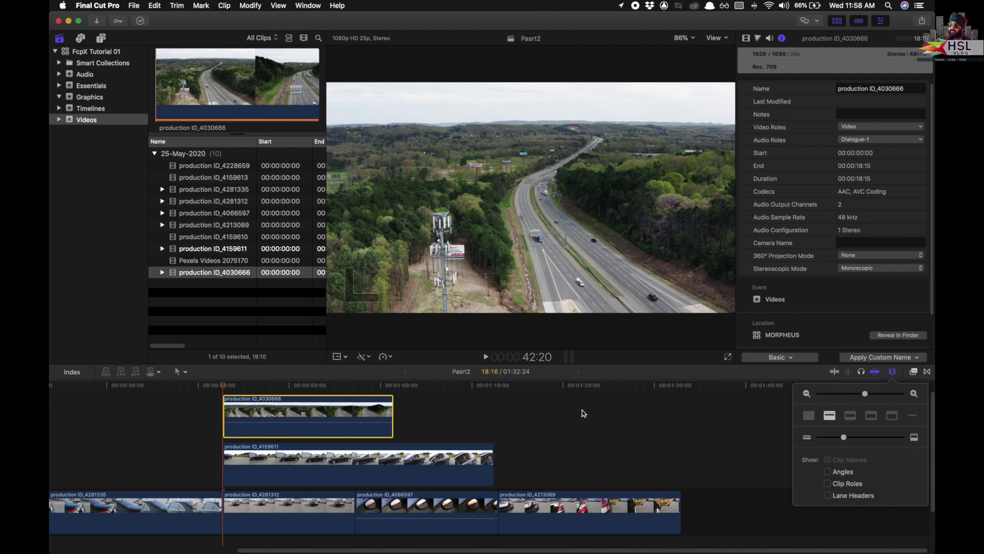
- Review the clips in the Videos event and append Pexels Videos 2075170 after production ID_4213089 at the end of the storyline
left_click(215, 200)
left_click(216, 213)
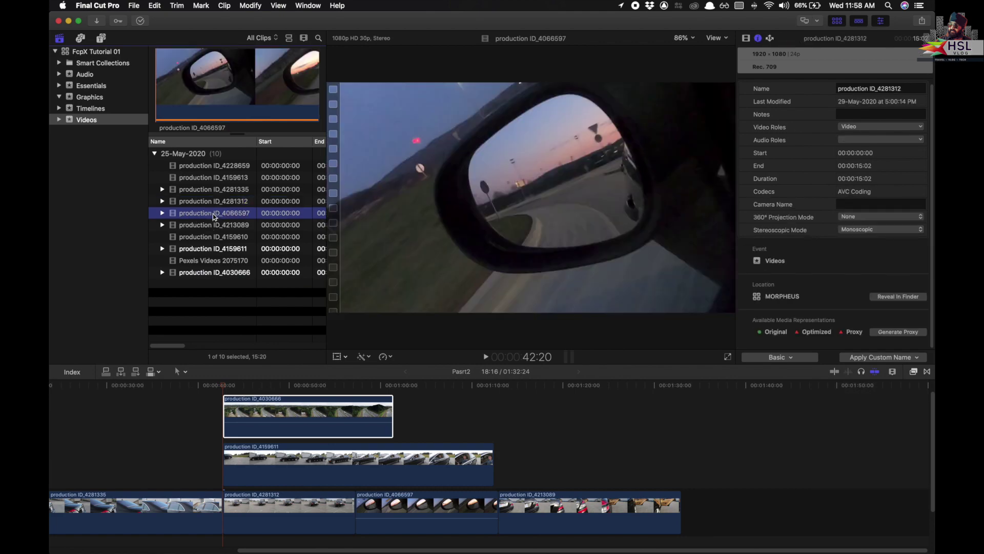
left_click(216, 237)
left_click(218, 225)
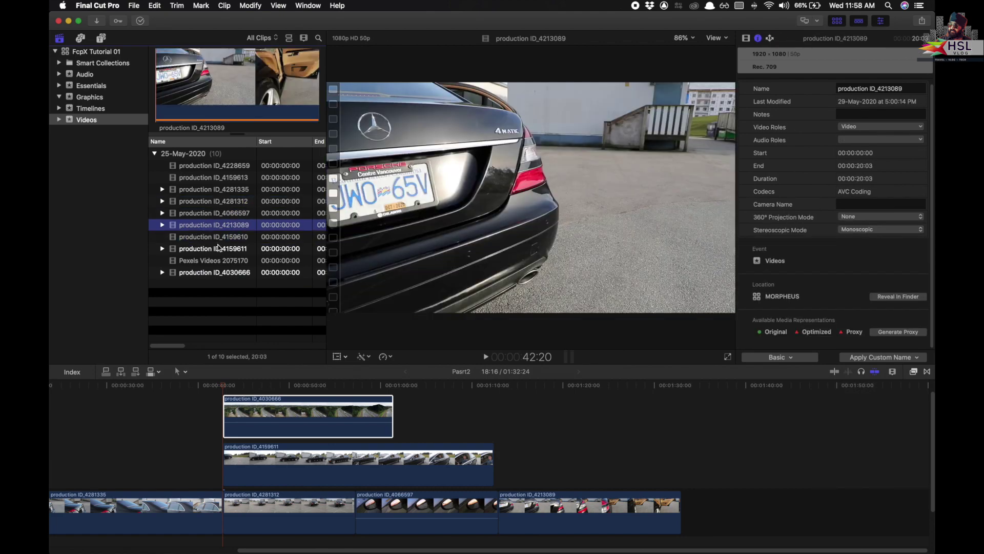
left_click(219, 248)
left_click(221, 260)
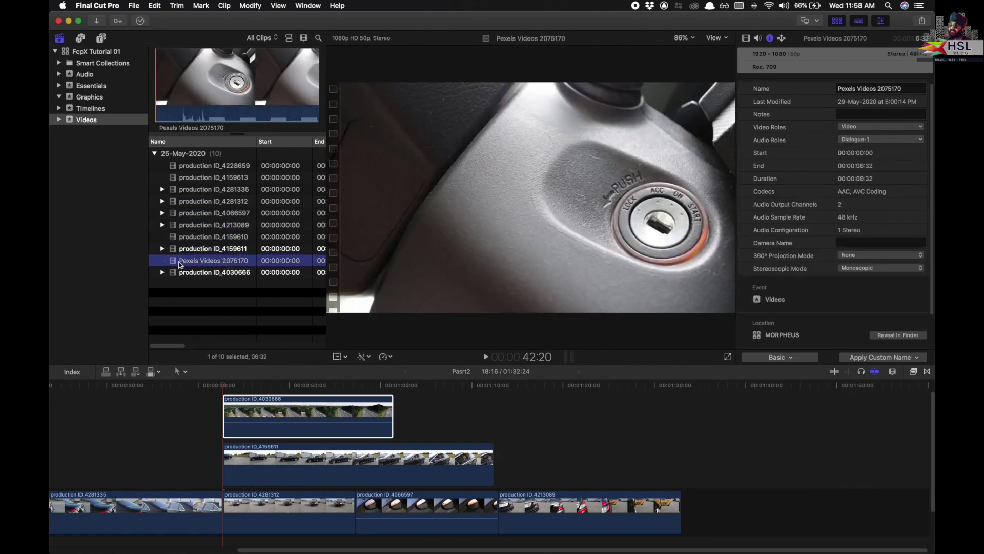
left_click_drag(181, 262, 712, 528)
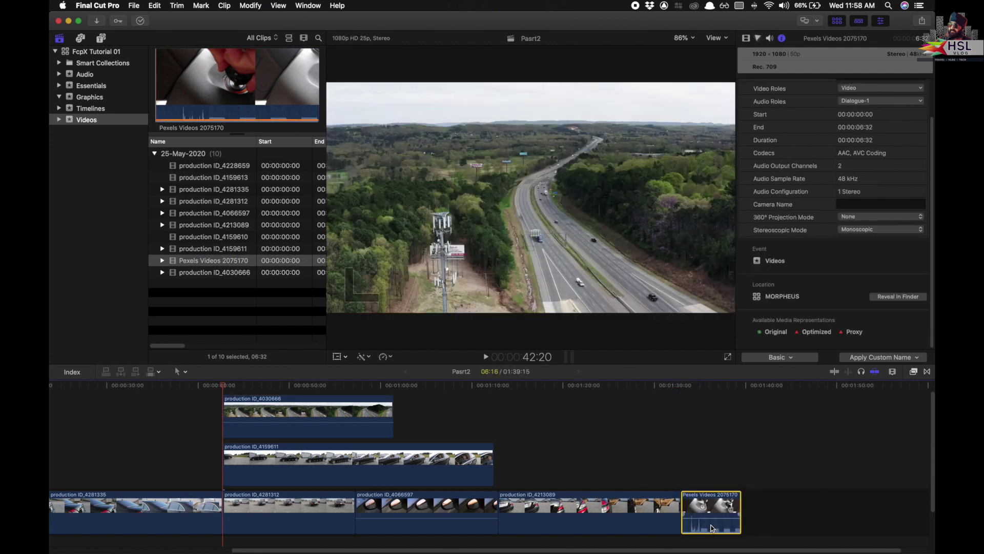
- Switch the enlarged Pexels Videos 2075170 clip to the waveform-only display, and back to small filmstrips above large waveforms
left_click(703, 386)
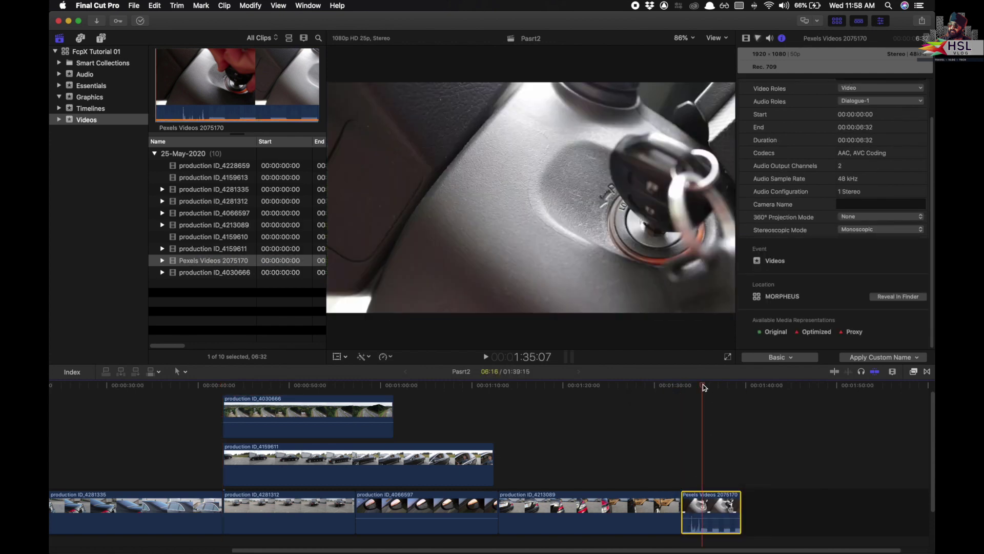
key("super+equal")
key("super+equal")
key("super+equal")
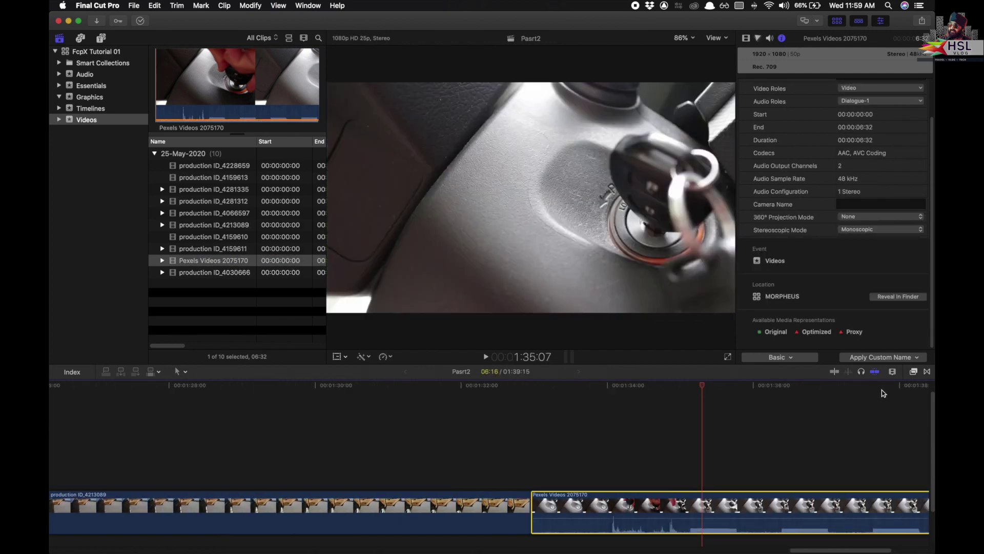
left_click(893, 372)
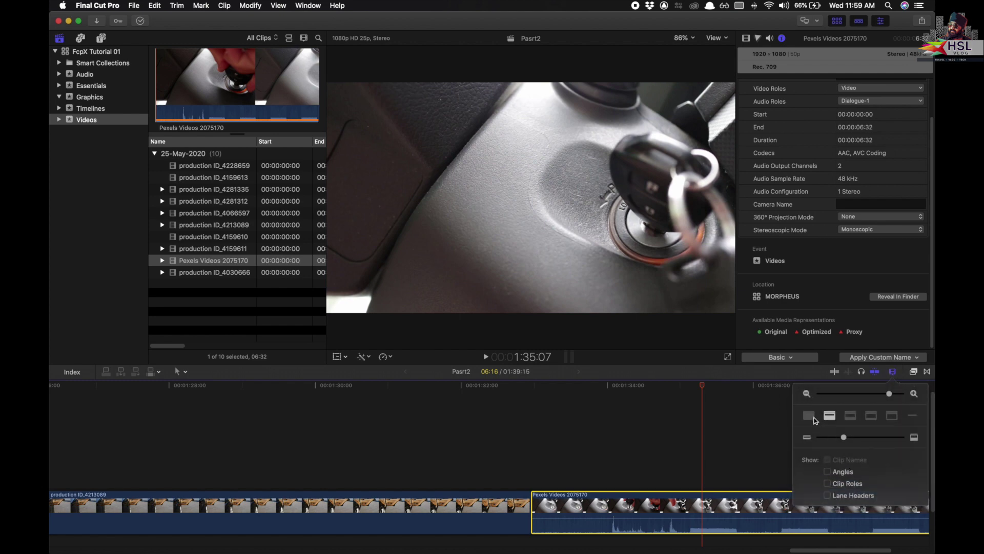
left_click(813, 418)
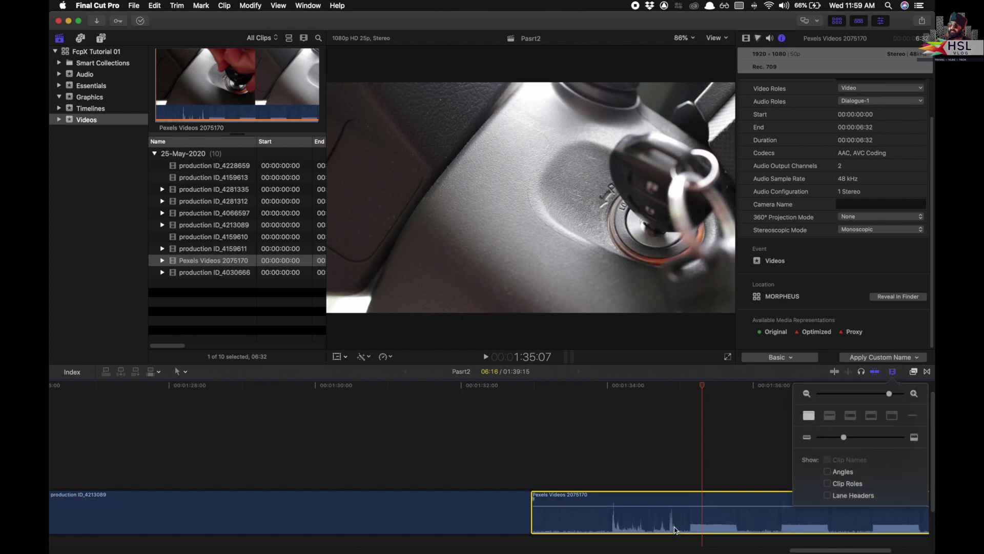
scroll(676, 531, "right", 8)
left_click(829, 420)
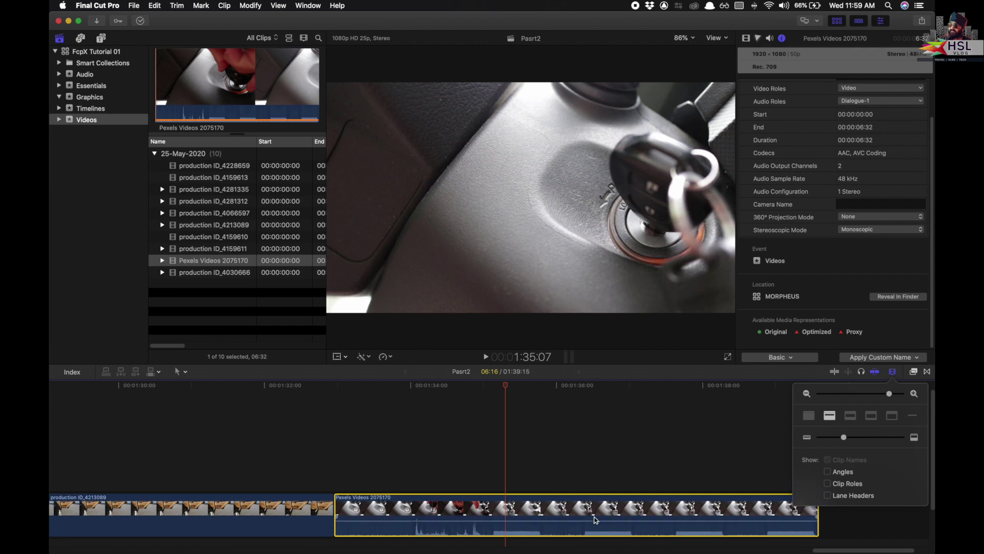
- Cycle the timeline clips through equal filmstrips and waveforms, large filmstrips with small waveforms, filmstrips only, and clip names only
left_click(853, 418)
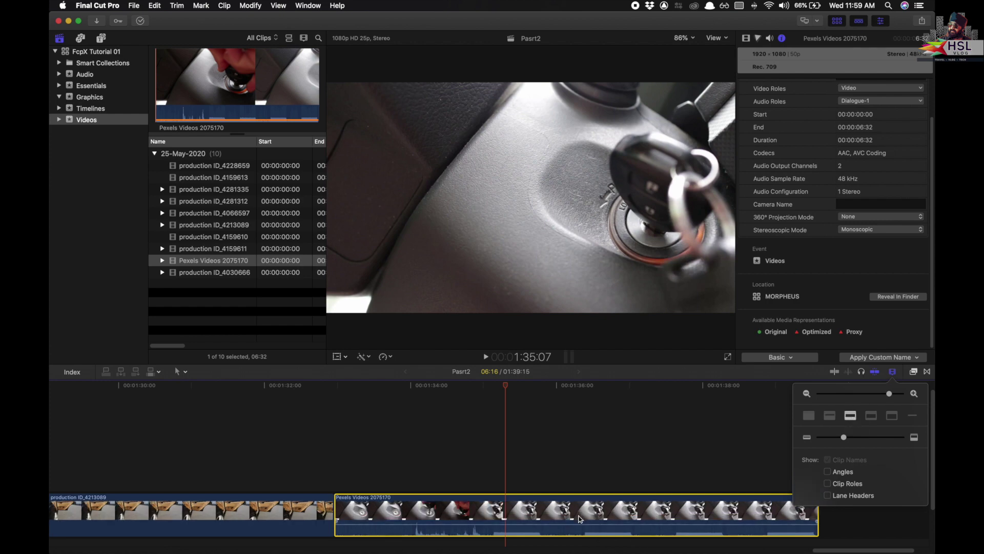
left_click(870, 418)
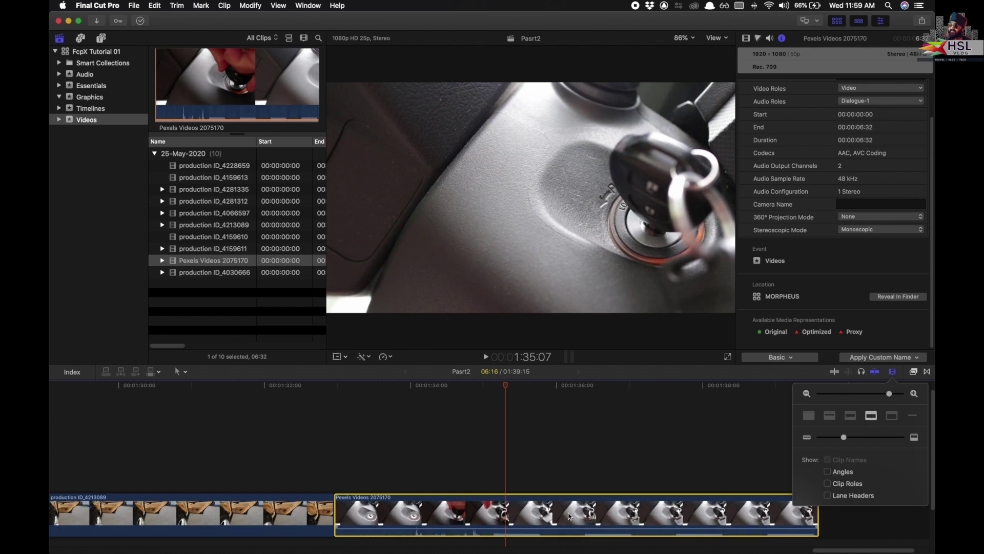
left_click(893, 419)
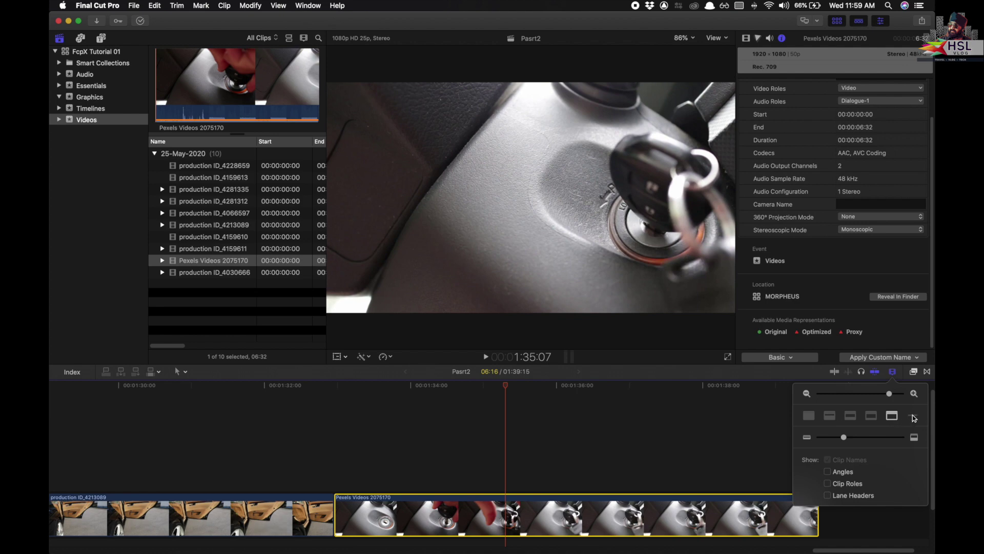
left_click(914, 417)
left_click(490, 440)
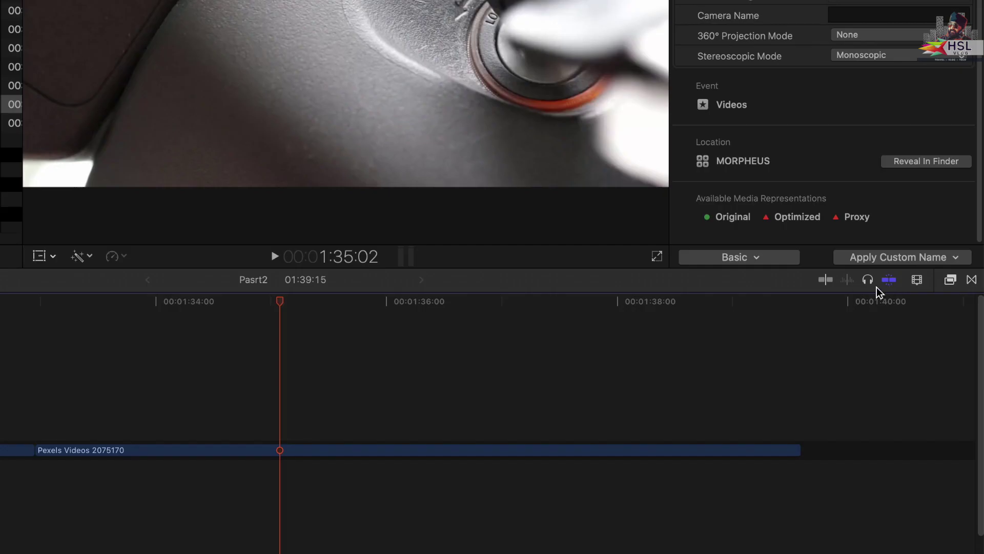
- Compare the names-only clip display with the filmstrip displays, ending on equal-sized filmstrips and waveforms
left_click(921, 281)
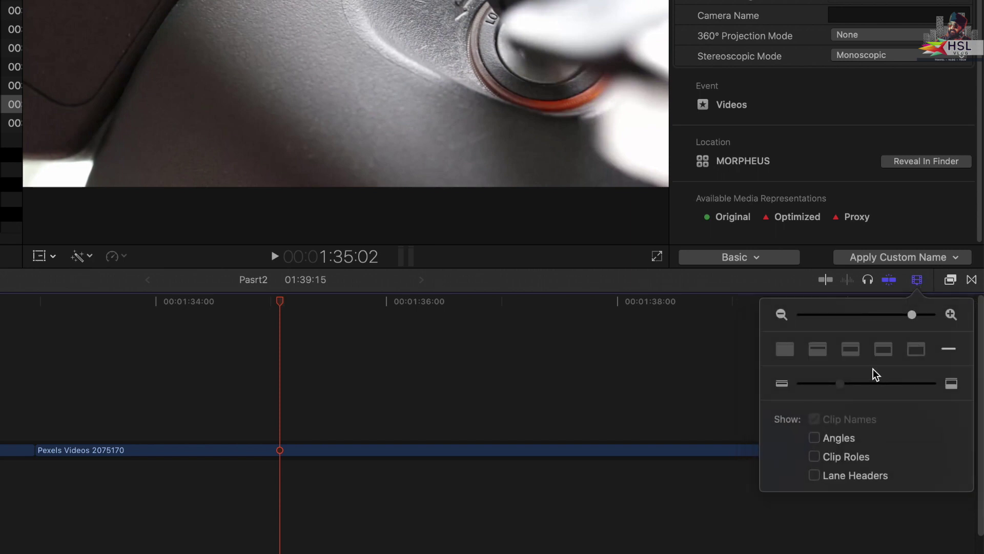
left_click(851, 349)
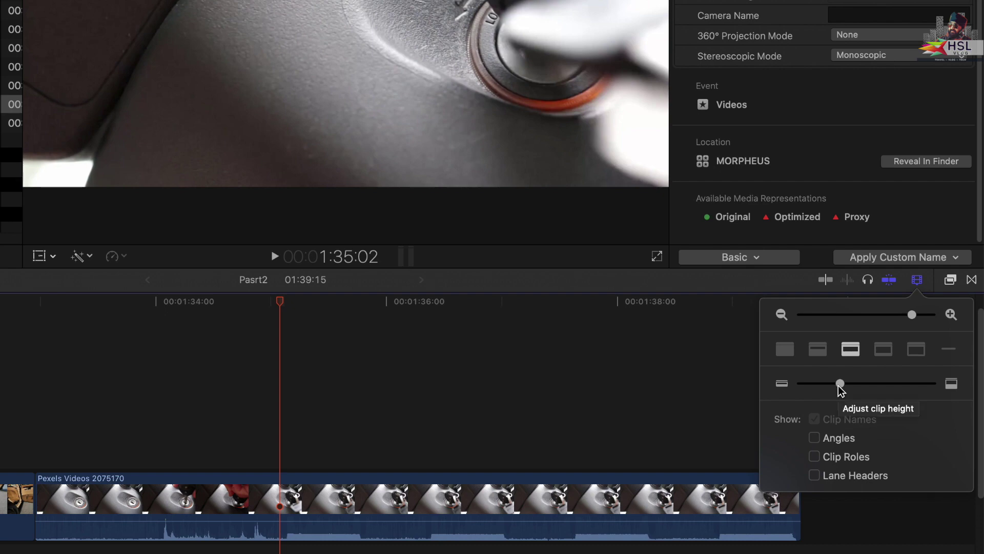
left_click(950, 350)
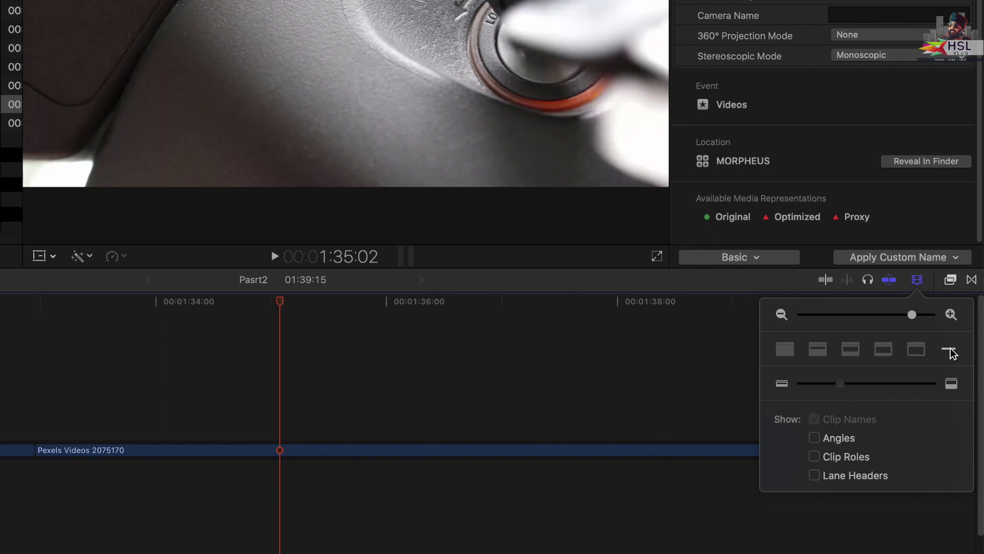
left_click(847, 353)
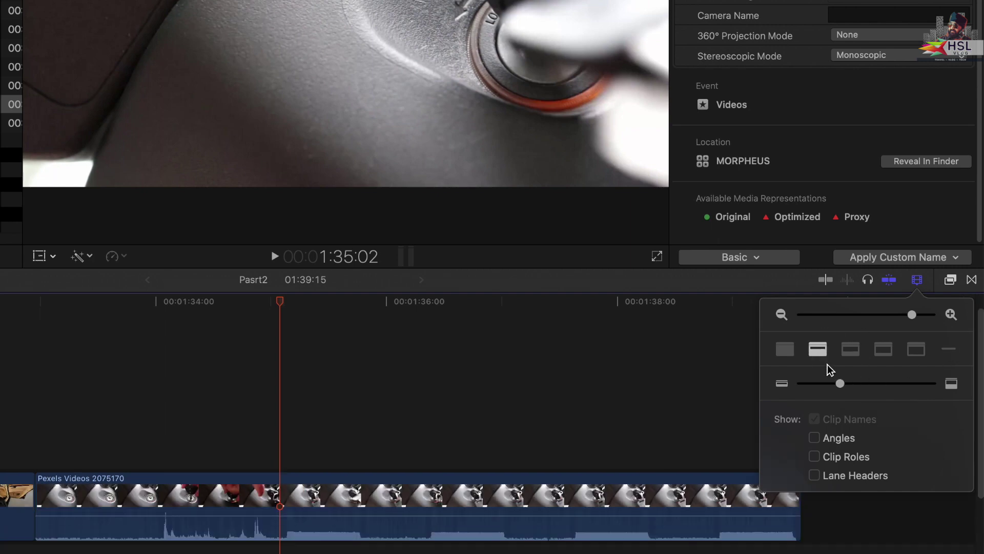
left_click(851, 351)
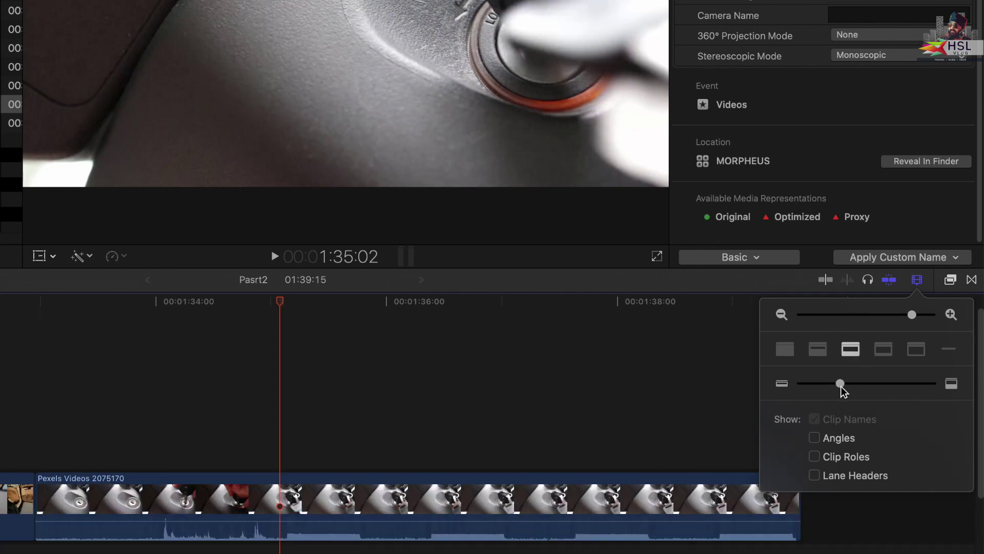
left_click(641, 488)
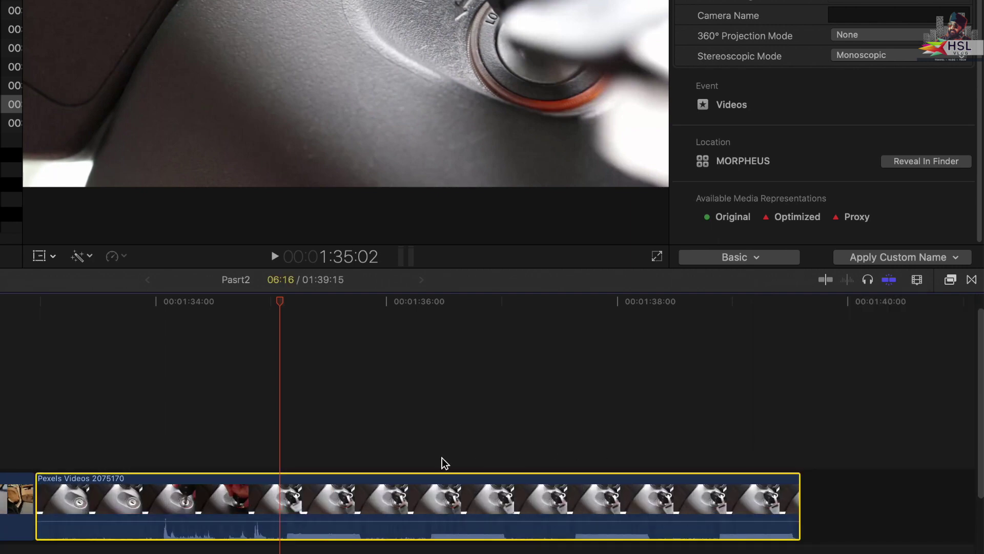
- Reduce the timeline clip height to near its minimum and switch the clips to small filmstrips above large waveforms
left_click(917, 279)
left_click_drag(841, 385, 809, 395)
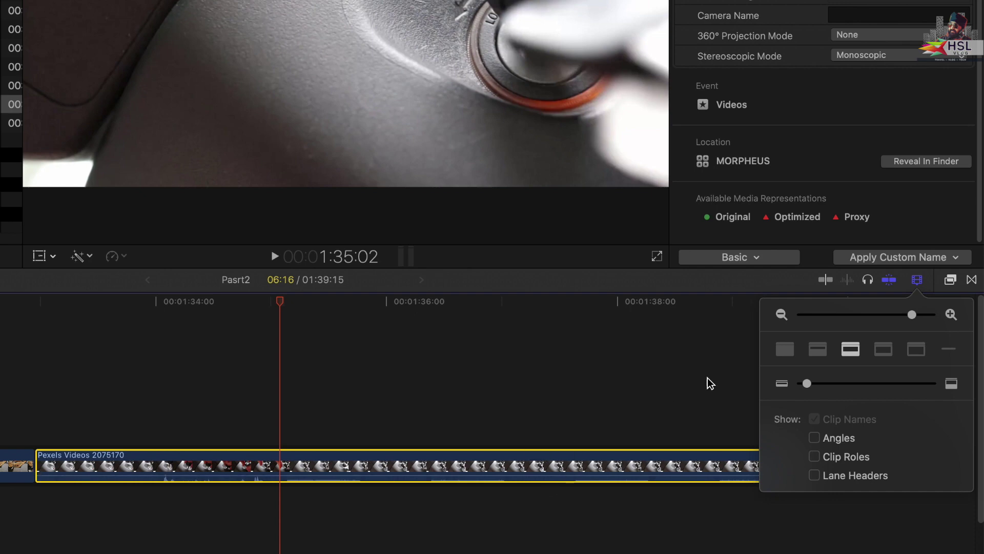
left_click(817, 351)
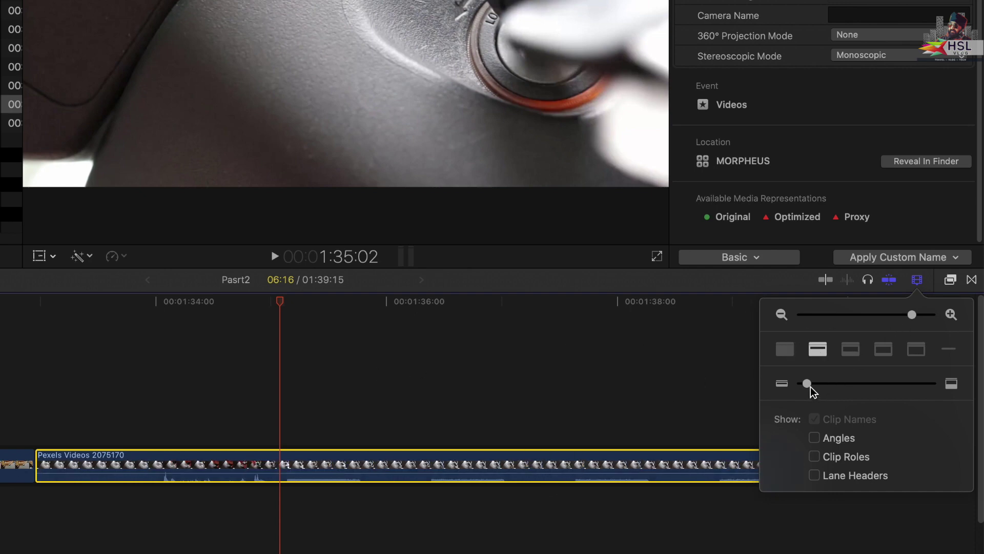
left_click_drag(810, 388, 802, 386)
left_click(916, 281)
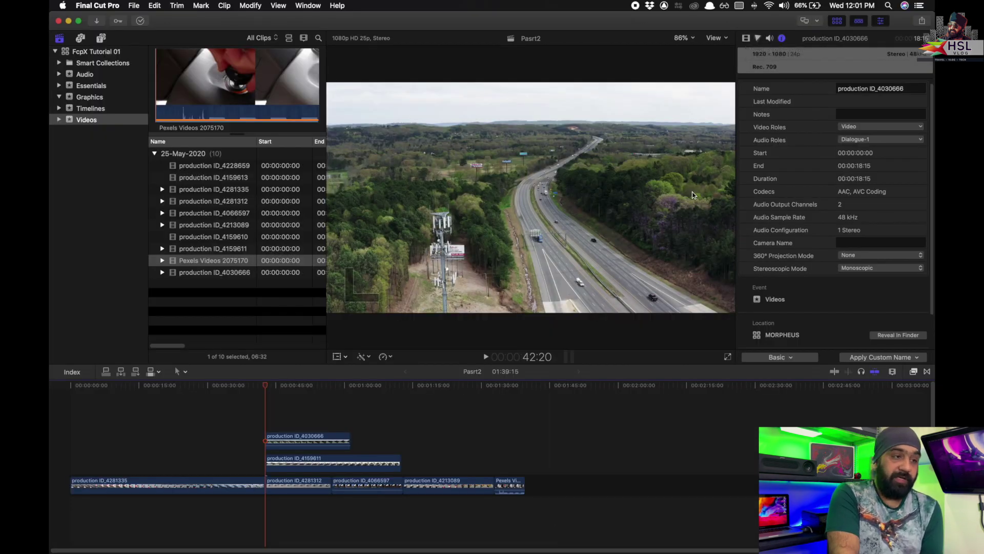
- Show the video properties in the inspector, place the playhead at 45:04 and select the production ID_4030666 clip
left_click(746, 40)
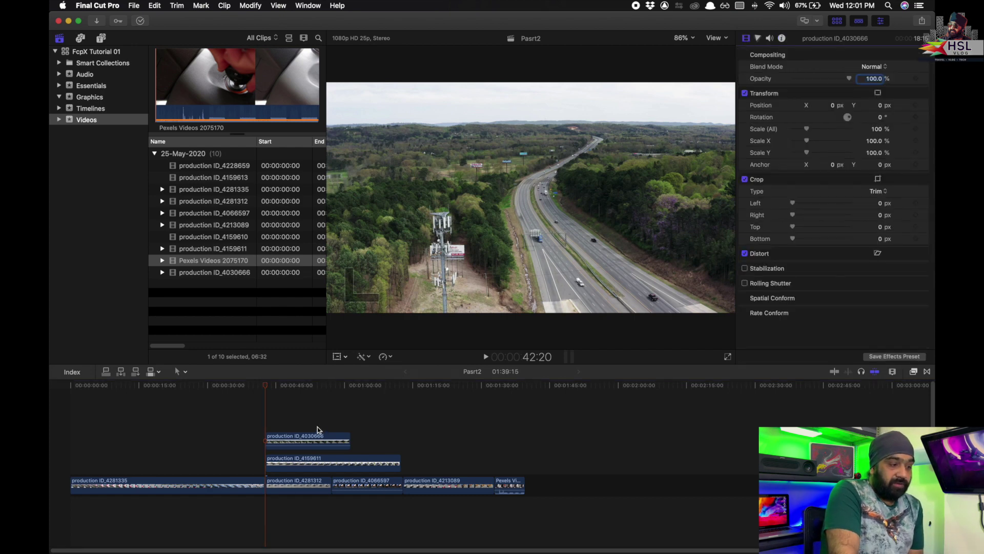
left_click(276, 396)
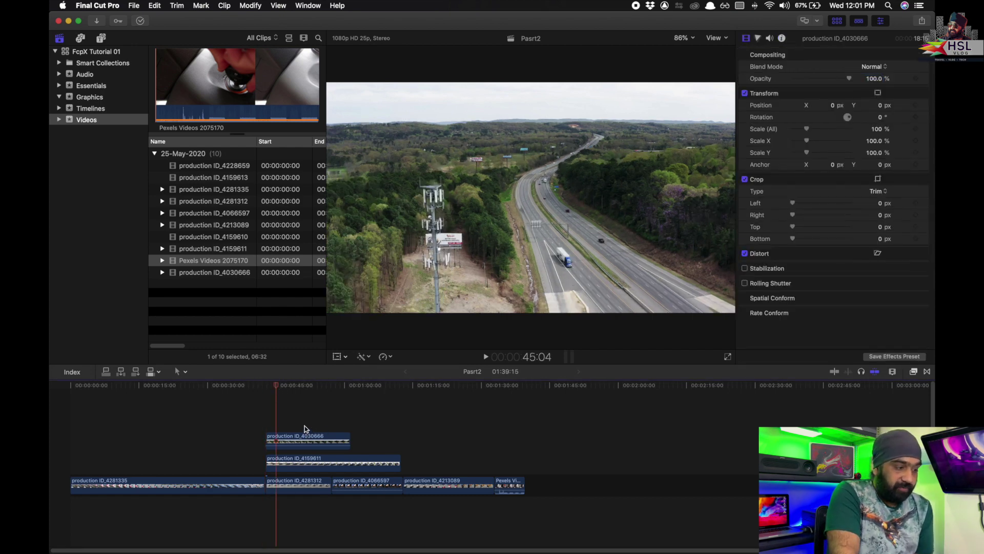
left_click(313, 436)
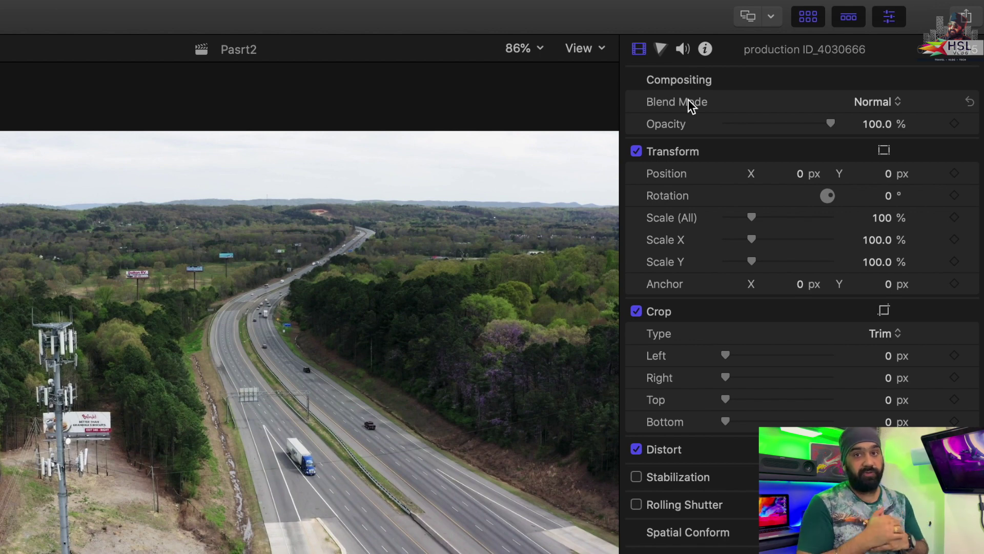
- Set the blend mode of the production ID_4030666 clip to Darken
left_click(895, 102)
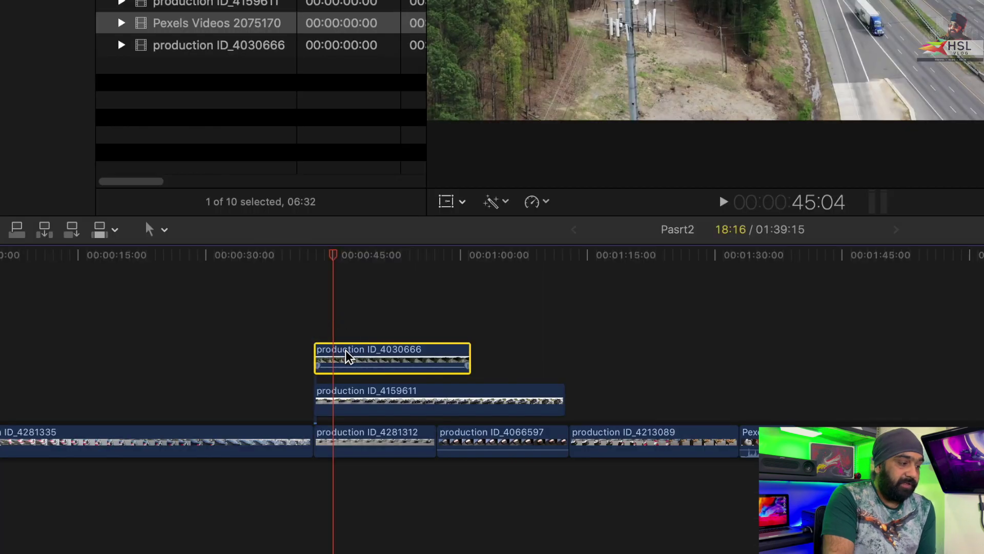
left_click(347, 355)
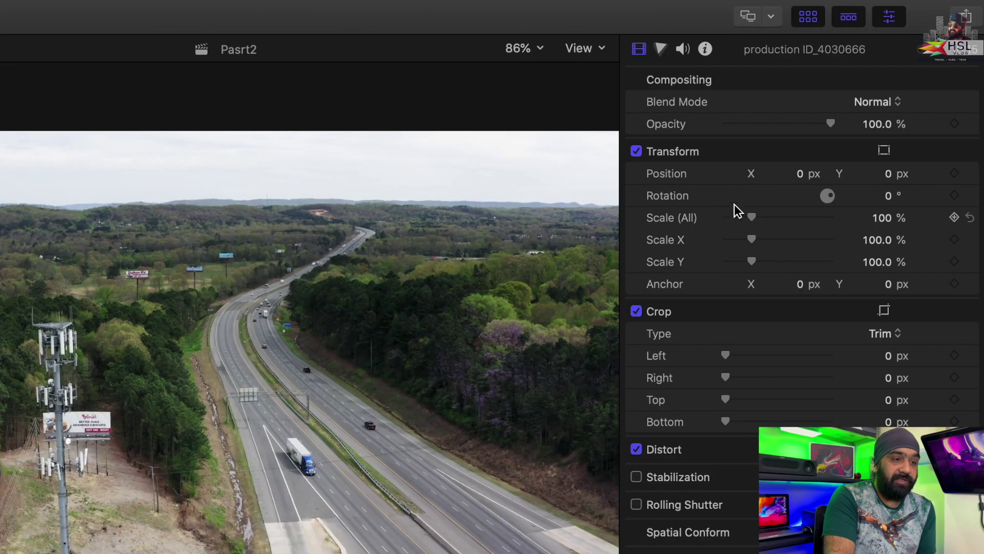
left_click(874, 102)
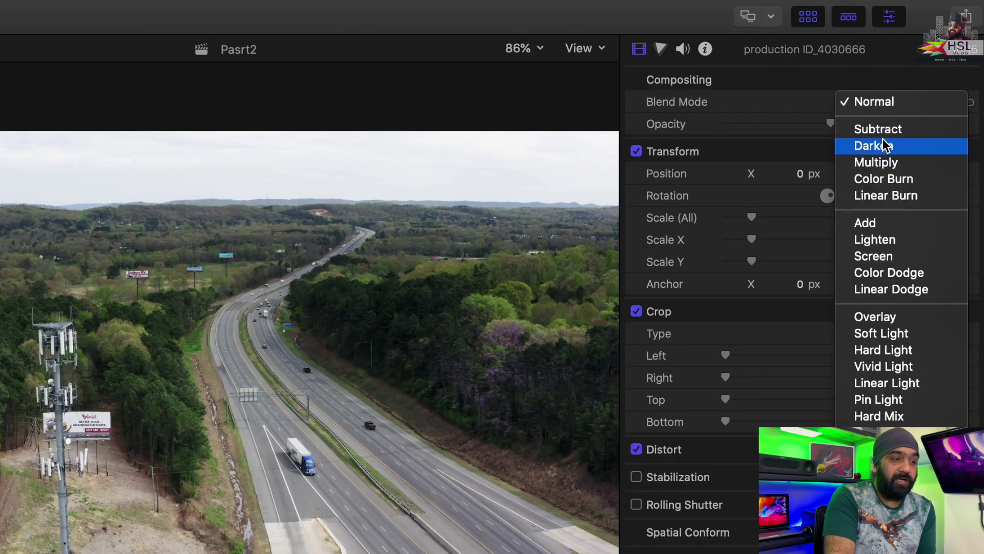
left_click(880, 146)
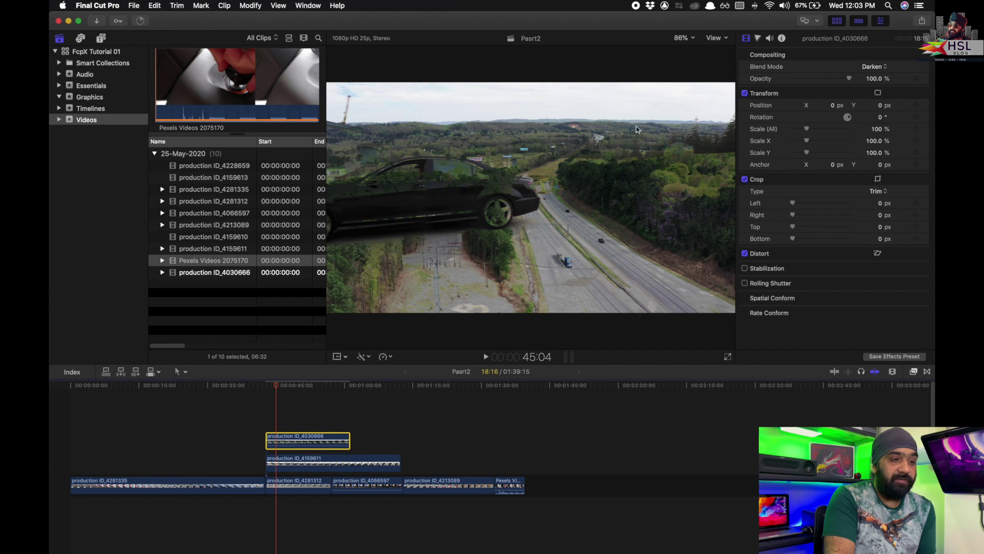
- Change the clip's blend mode to Screen, and to Vivid Light with the playhead at 45:14
left_click(874, 67)
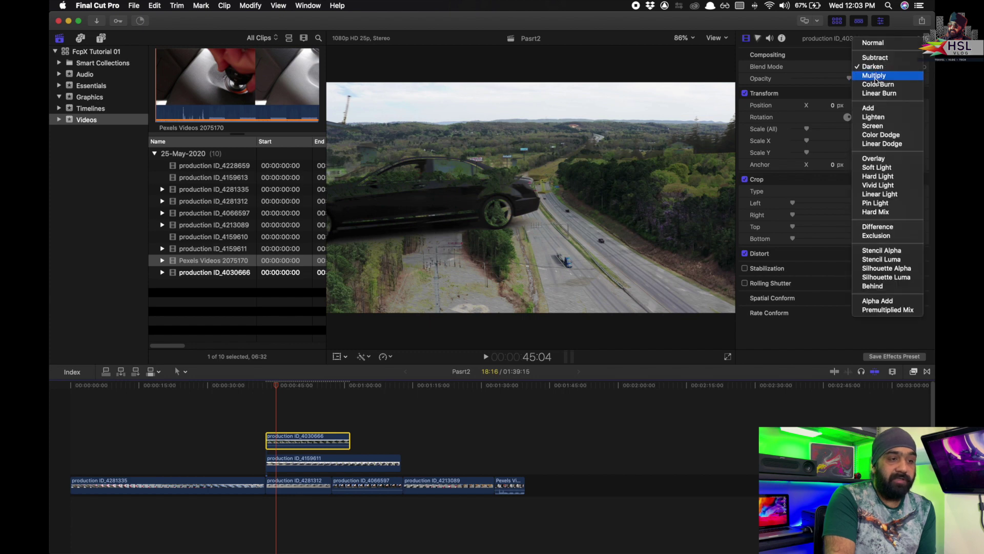
left_click(876, 126)
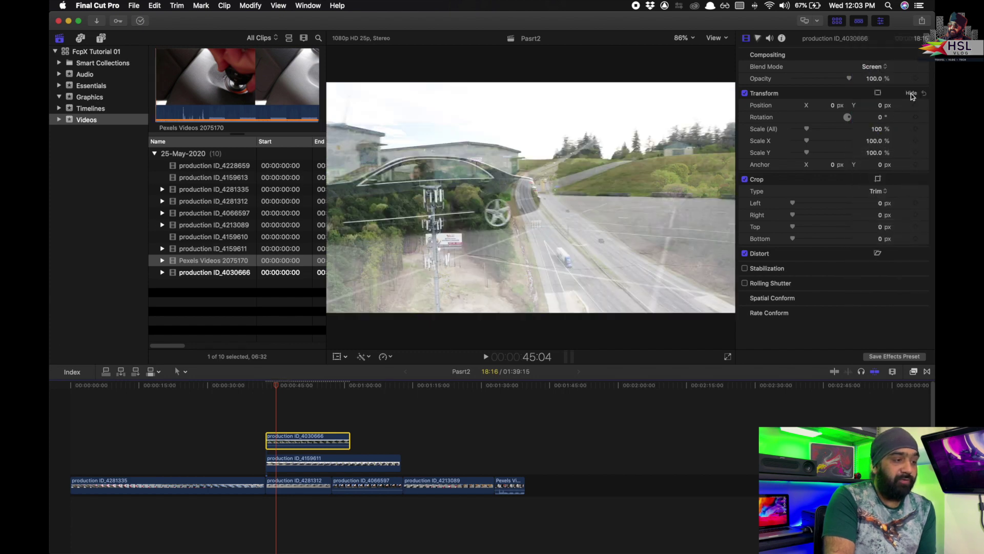
left_click(277, 386)
left_click(874, 67)
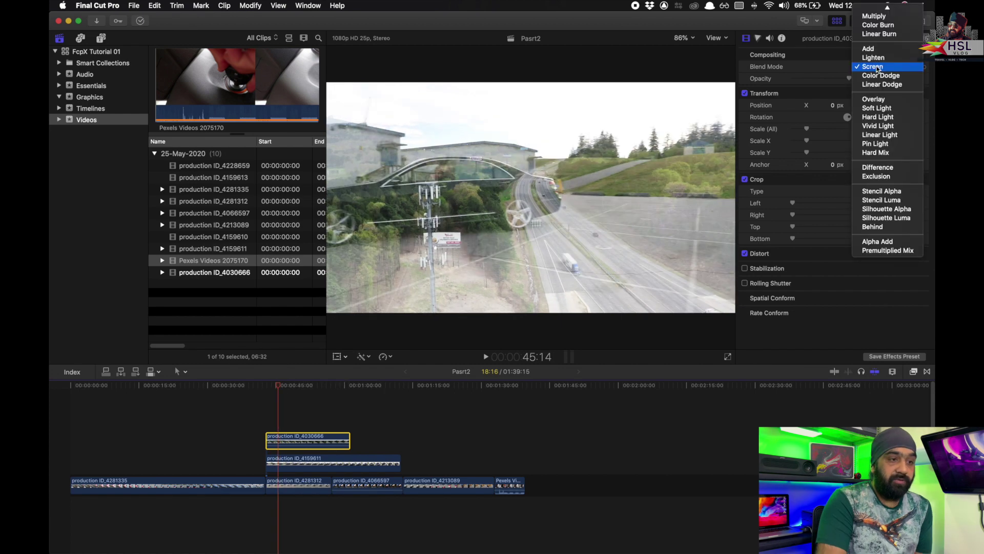
left_click(879, 125)
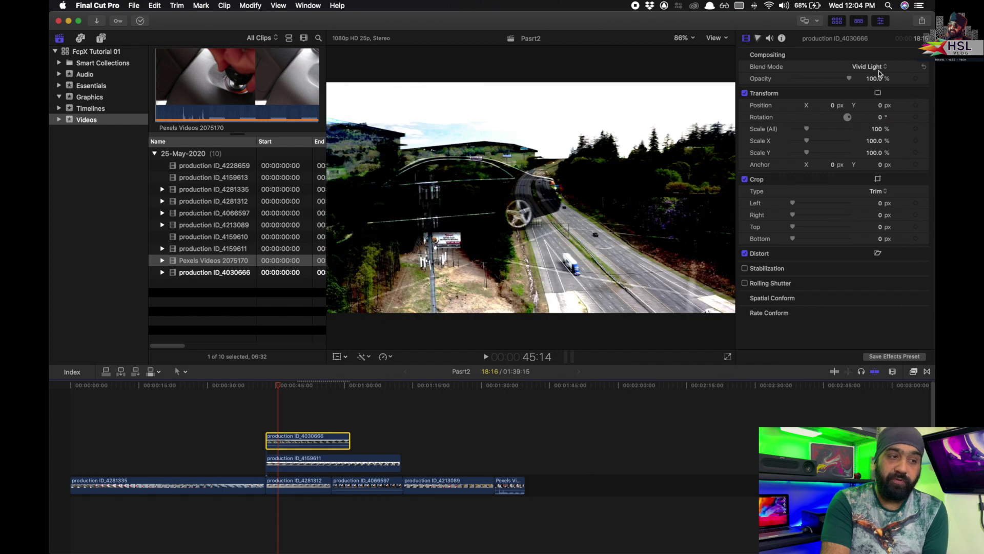
- Return the clip's blend mode to Normal and try its opacity control, leaving the opacity at 100%
left_click(879, 69)
left_click(887, 12)
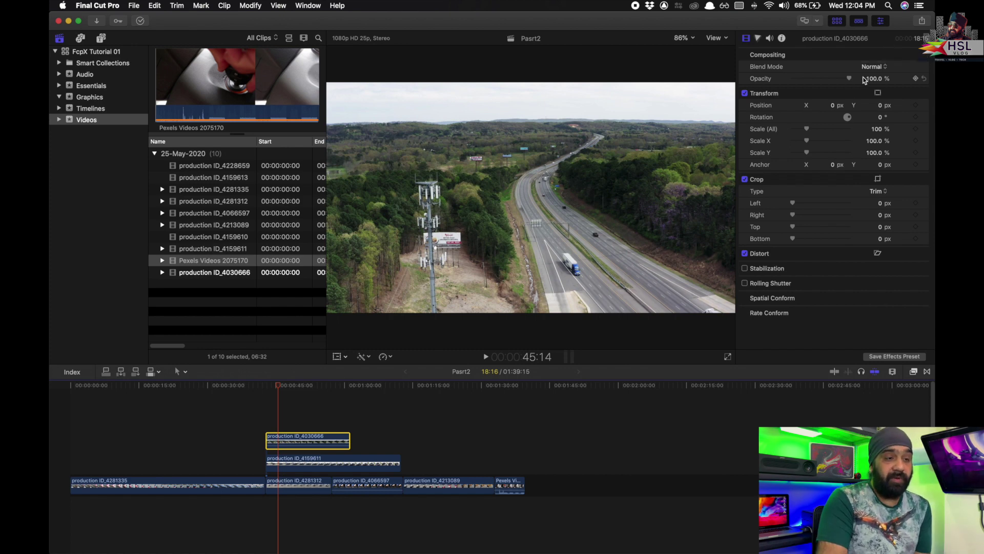
mouse_move(850, 79)
left_mouse_down()
mouse_move(796, 85)
mouse_move(850, 79)
left_mouse_up()
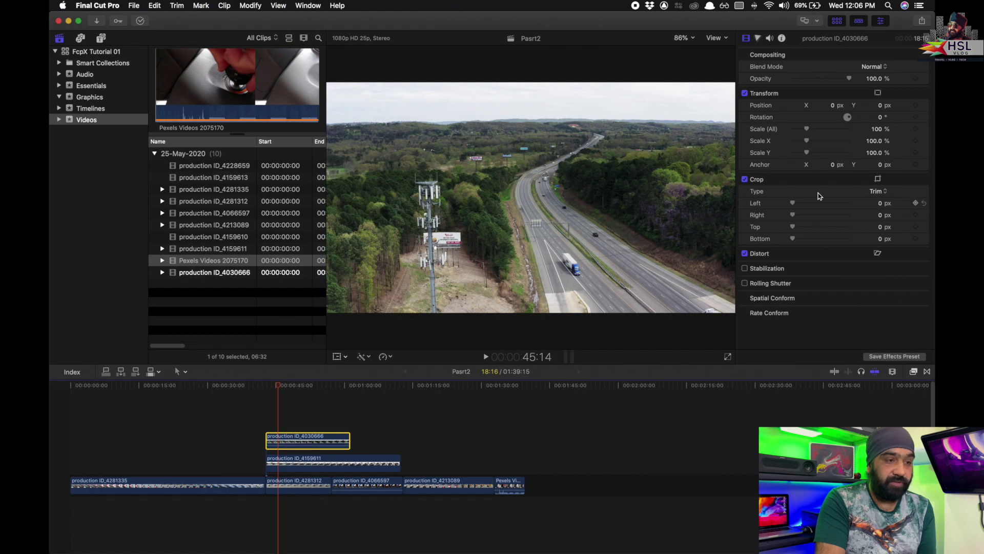
- Try shifting the production ID_4030666 clip horizontally in both directions, then reset its position
left_click_drag(835, 106, 805, 106)
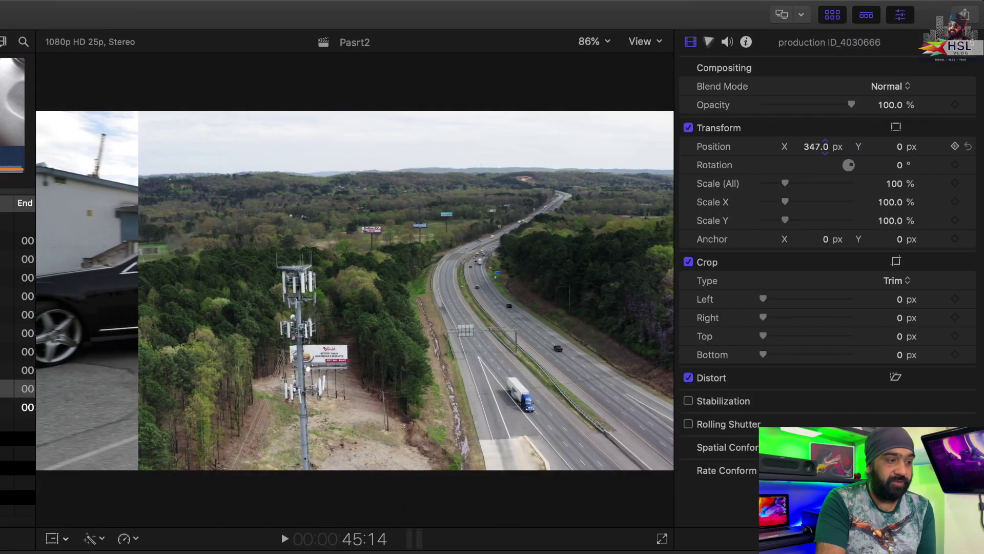
left_click_drag(825, 146, 831, 149)
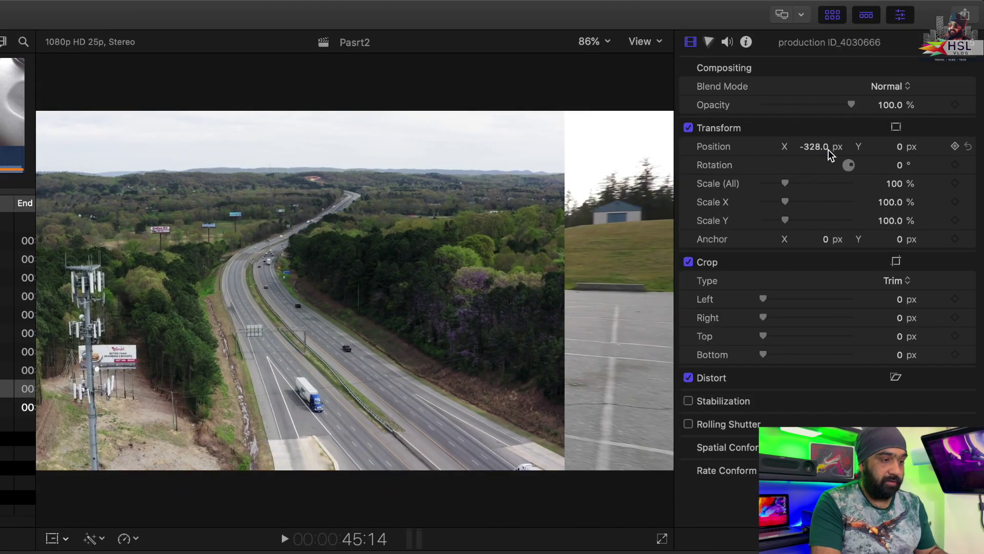
left_click(969, 146)
mouse_move(903, 147)
left_mouse_down()
mouse_move(903, 169)
mouse_move(903, 147)
left_mouse_up()
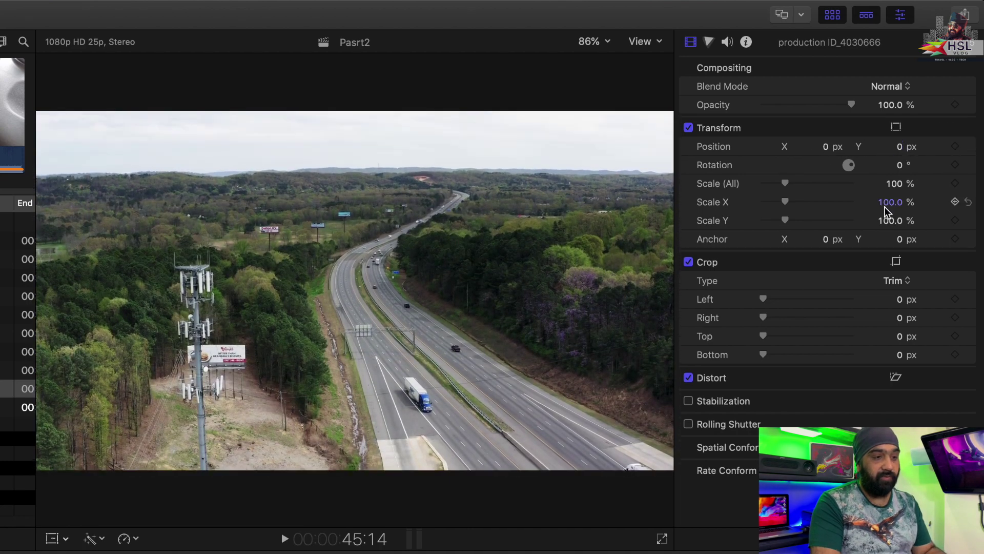
- Try the clip's overall scale and its horizontal anchor offset, undoing each change
left_click_drag(785, 183, 826, 187)
key("super+z")
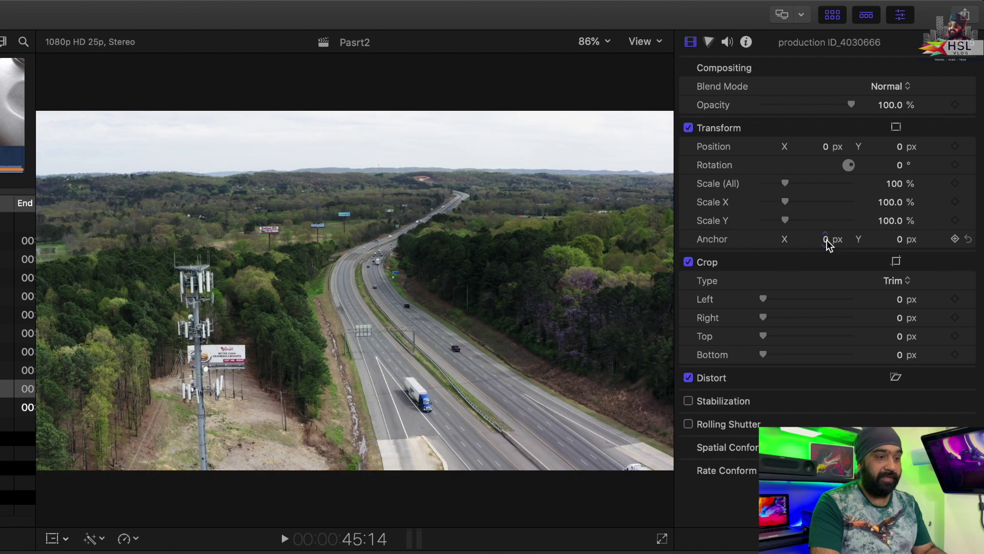
mouse_move(827, 242)
left_mouse_down()
mouse_move(846, 241)
mouse_move(820, 240)
left_mouse_up()
key("super+z")
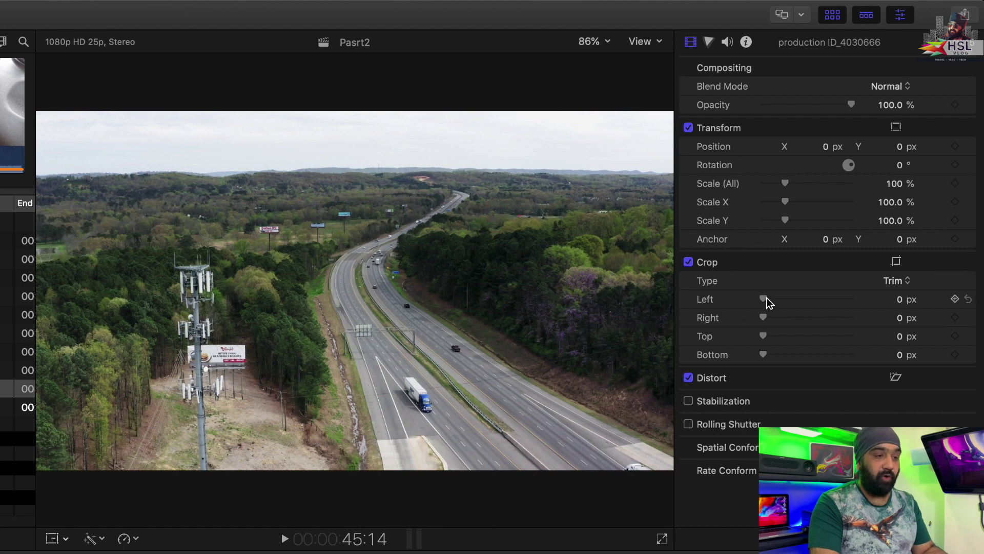
- Trim 1166 px off the left side of production ID_4030666 and 759 px off the right side of production ID_4159611
left_click_drag(767, 295, 791, 296)
left_click_drag(791, 296, 853, 296)
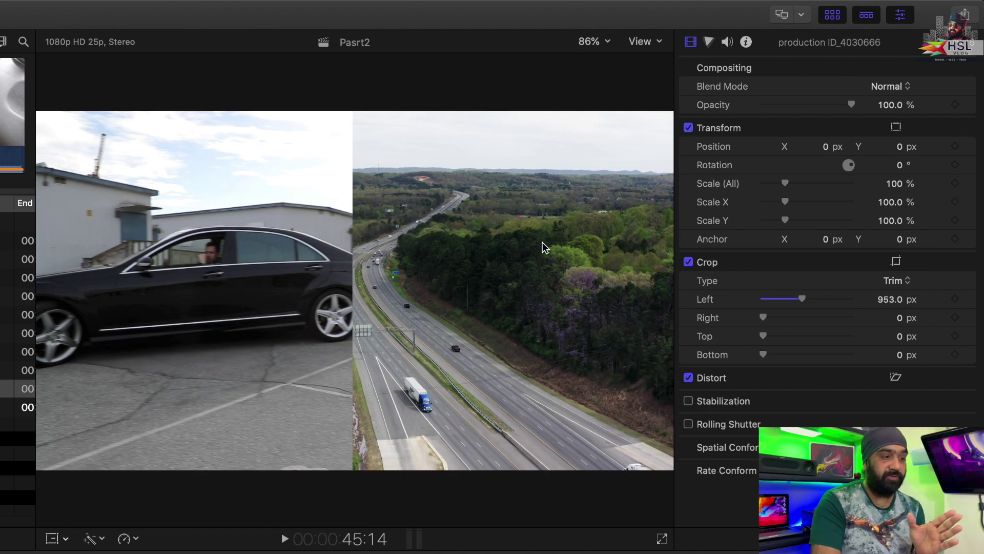
left_click_drag(800, 297, 810, 296)
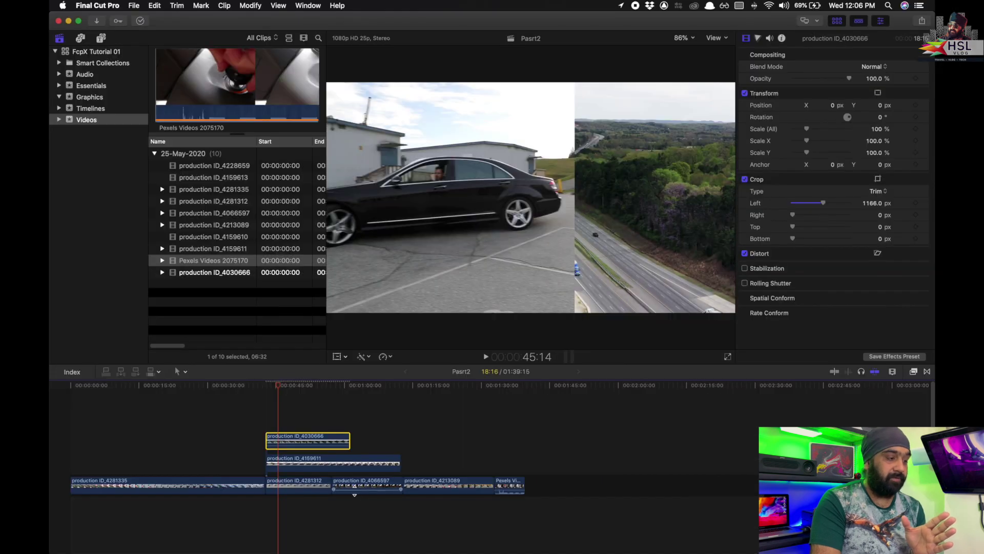
left_click(351, 464)
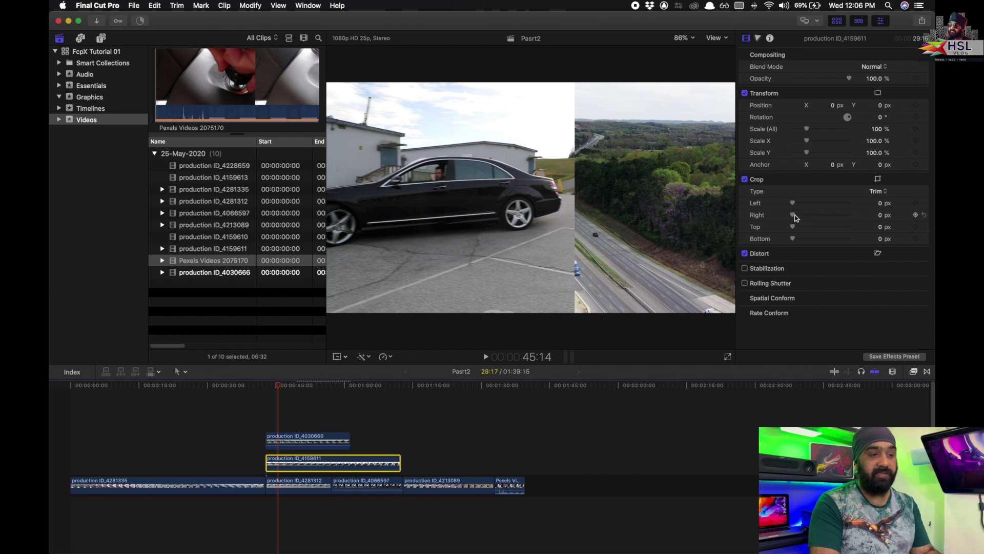
left_click_drag(794, 216, 836, 216)
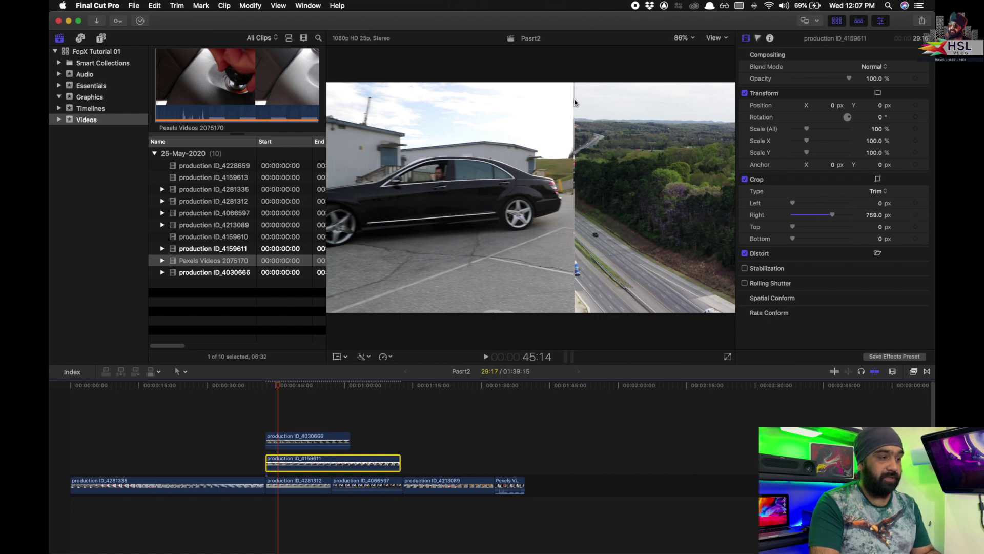
- Disable the production ID_4281312 clip and play the split-screen composition from 42:20
left_click(285, 485)
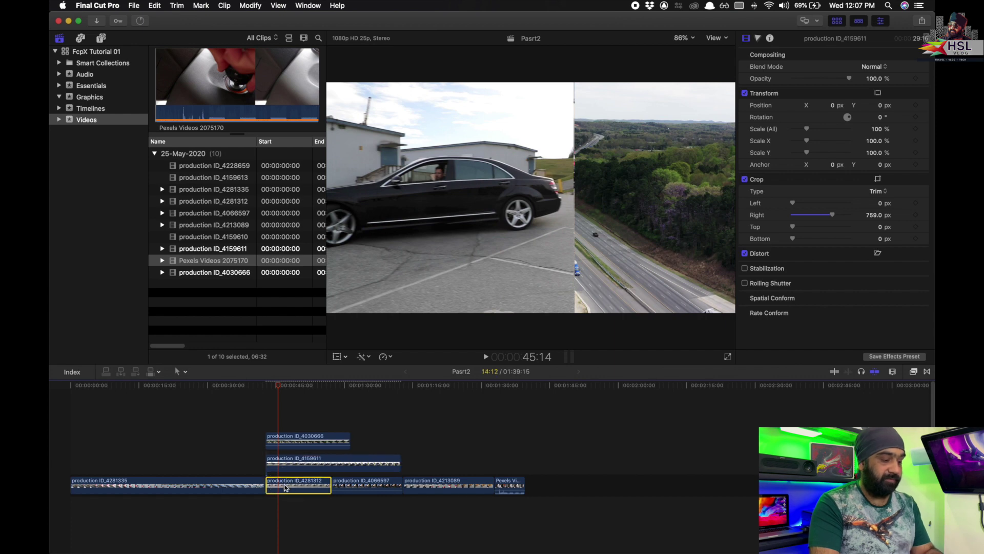
key("v")
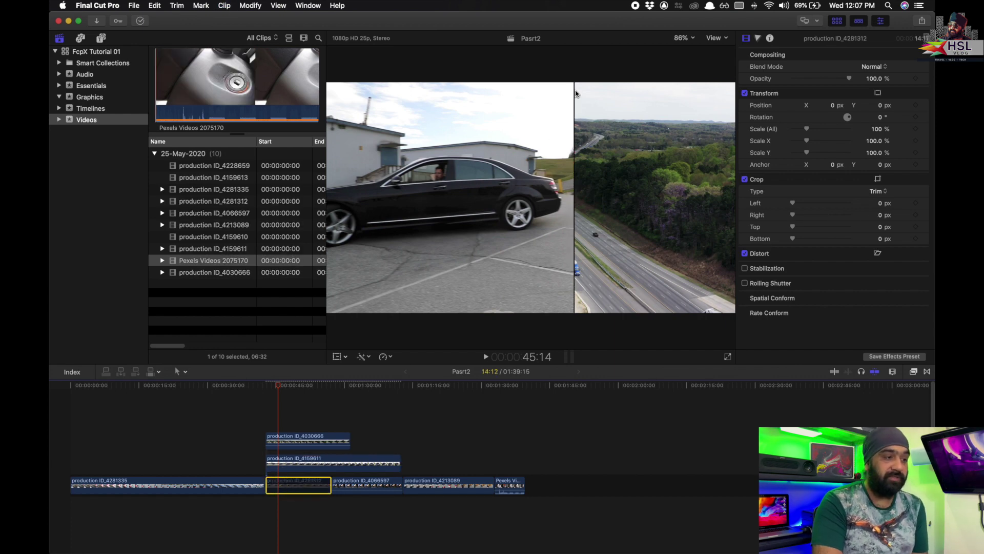
left_click(268, 387)
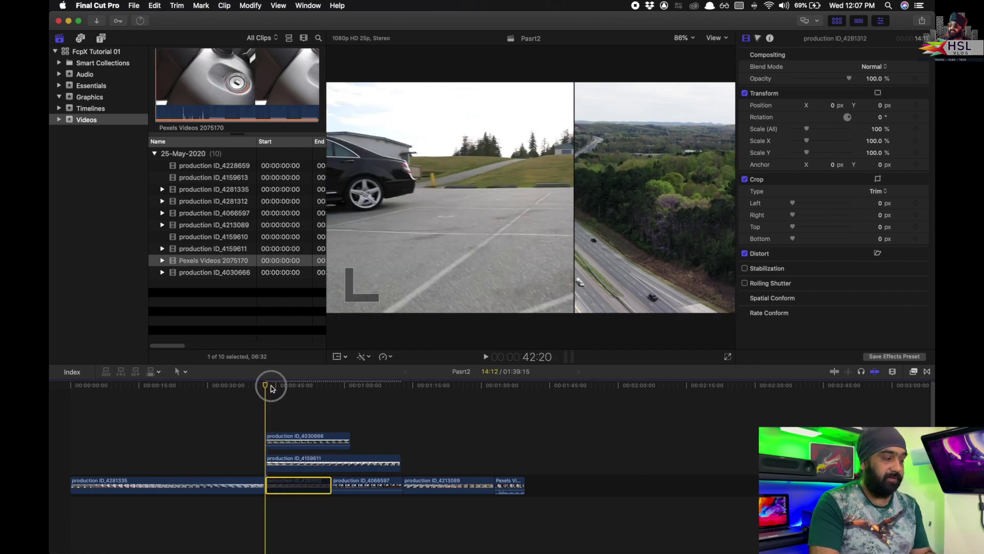
key("space")
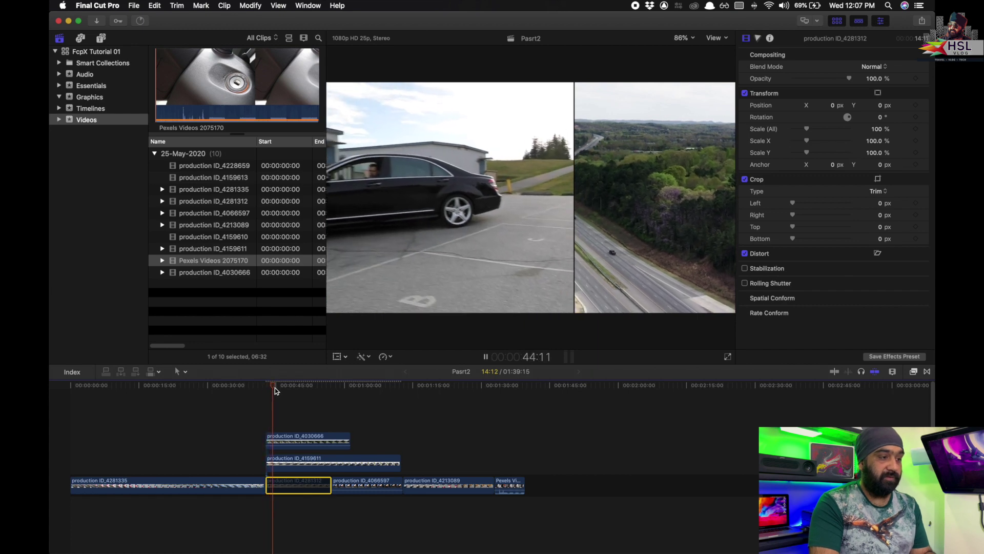
key("space")
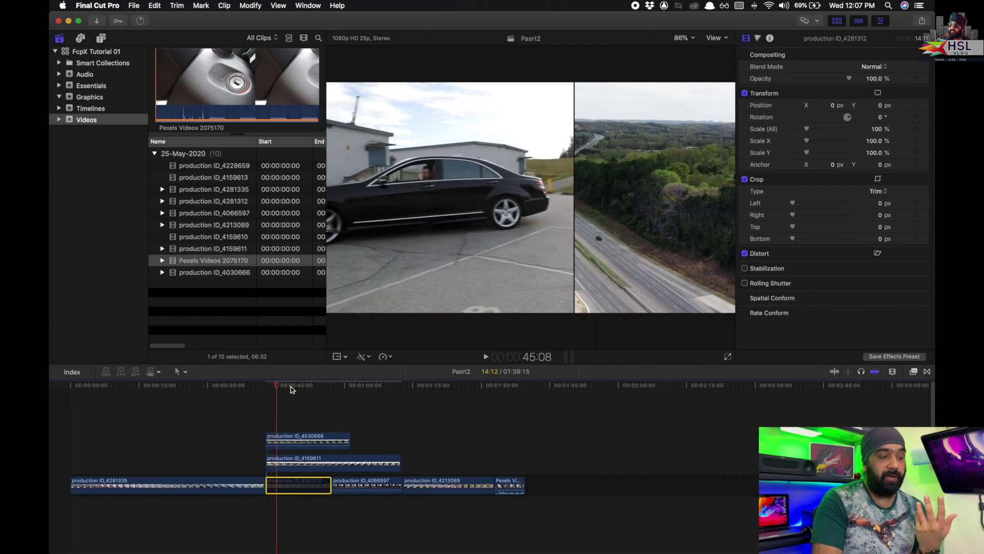
- Try the bottom crop and horizontal Distort offsets of the bottom corners on production ID_4030666, undoing the distortions
left_click(278, 441)
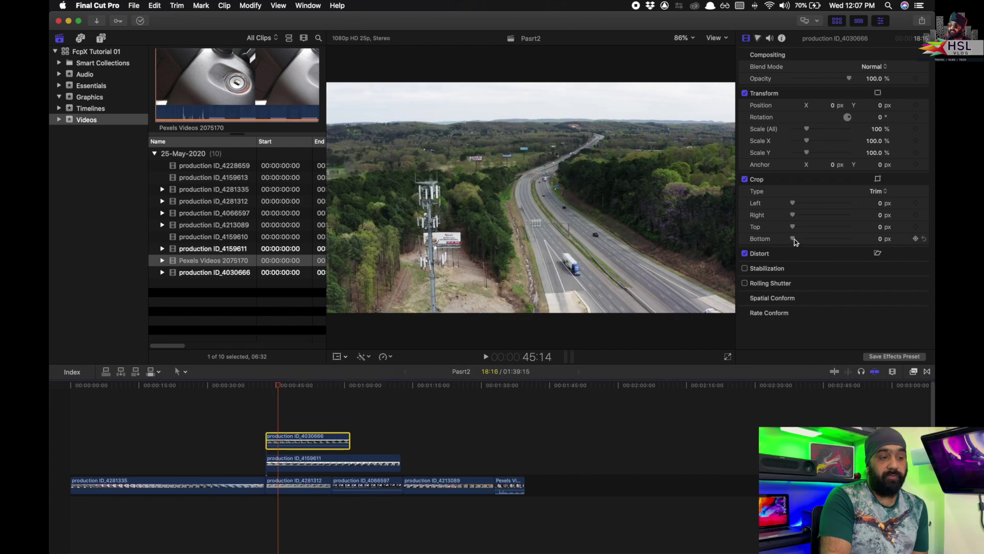
left_click_drag(792, 238, 793, 203)
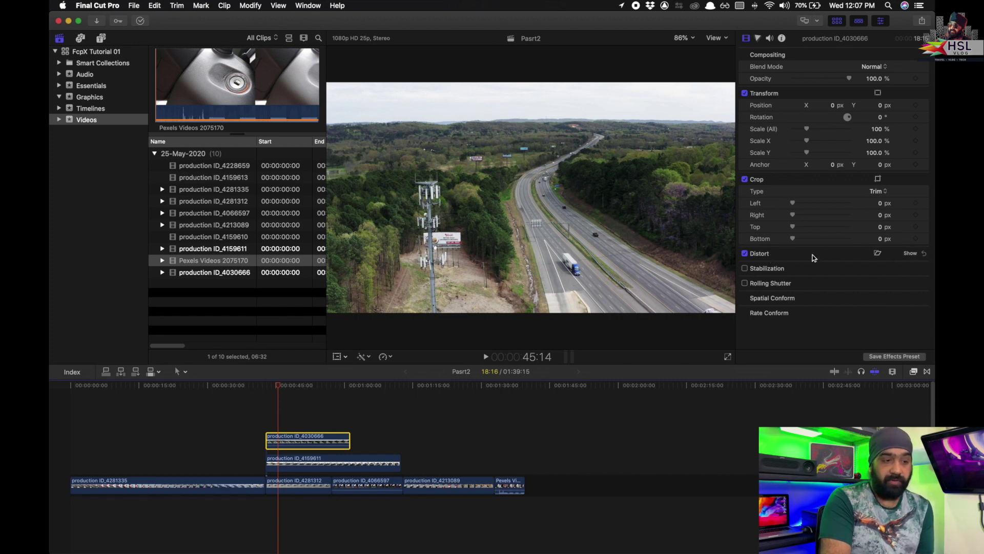
left_click(911, 253)
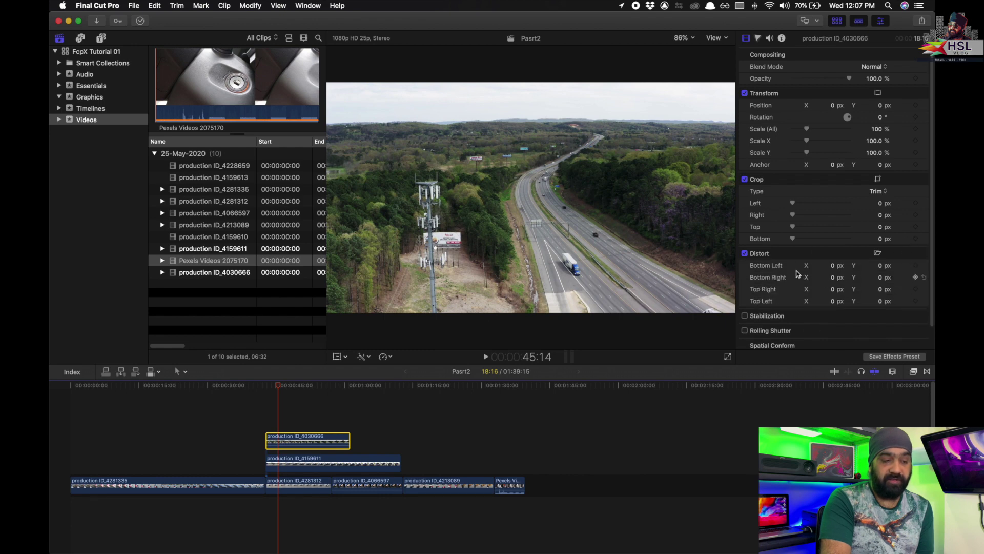
left_click_drag(835, 267, 871, 278)
key("super+z")
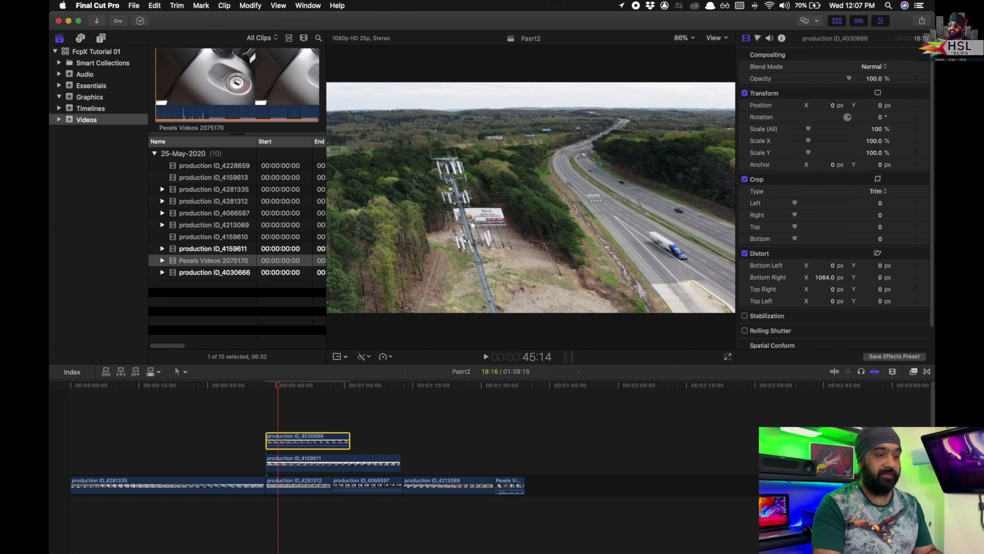
key("space")
key("super+z")
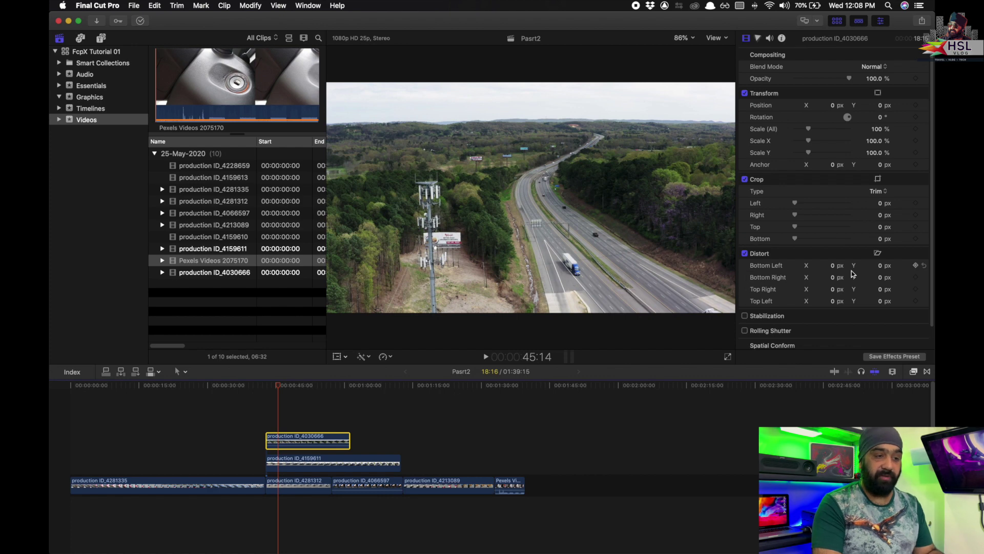
- Collapse the Distort settings and toggle the display of the Crop settings
scroll(813, 262, "down", 2)
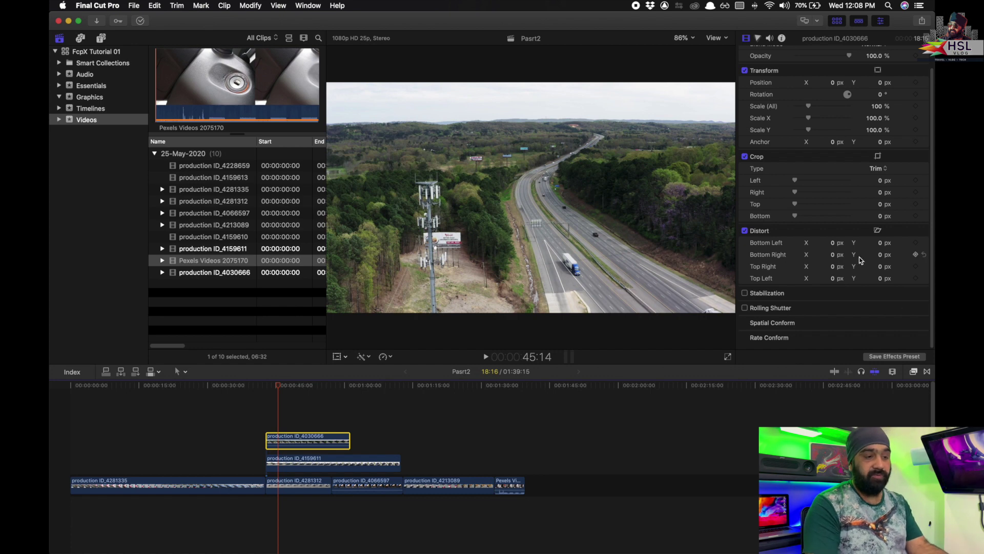
scroll(862, 257, "up", 2)
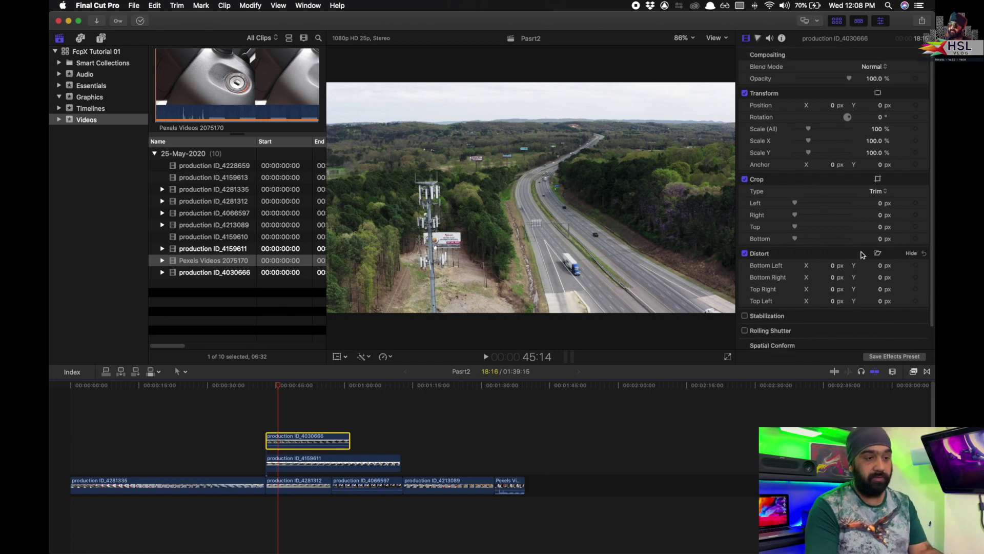
left_click(911, 254)
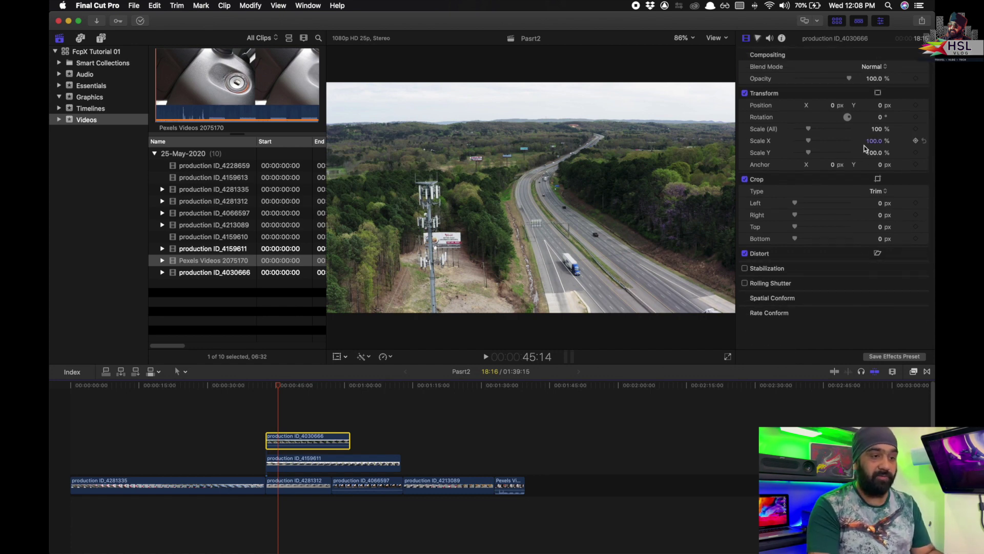
left_click(913, 180)
left_click(912, 180)
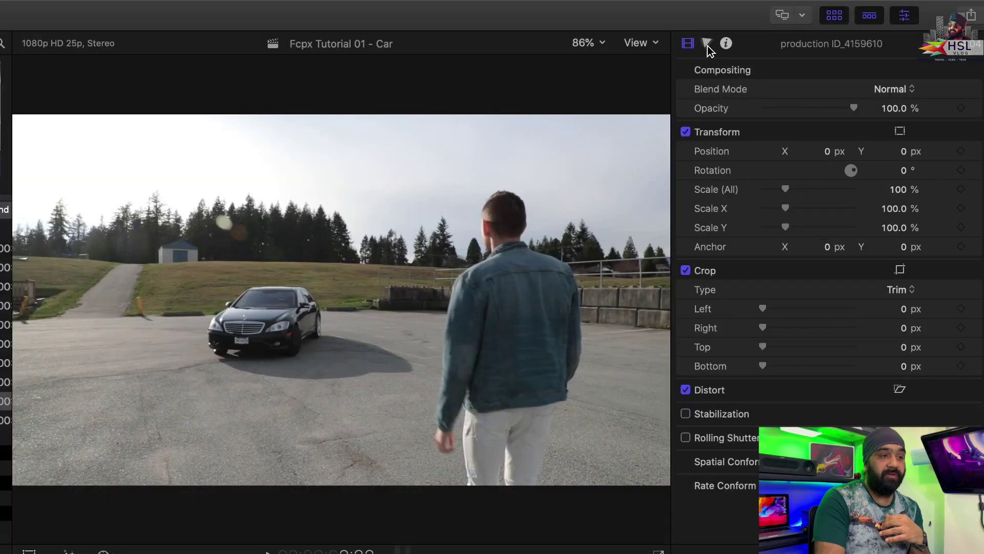
- Color-correct production ID_4159610 with the Color Board: master hue 120°, shadows 215° at 40%, highlights 248° at -29%
left_click(759, 39)
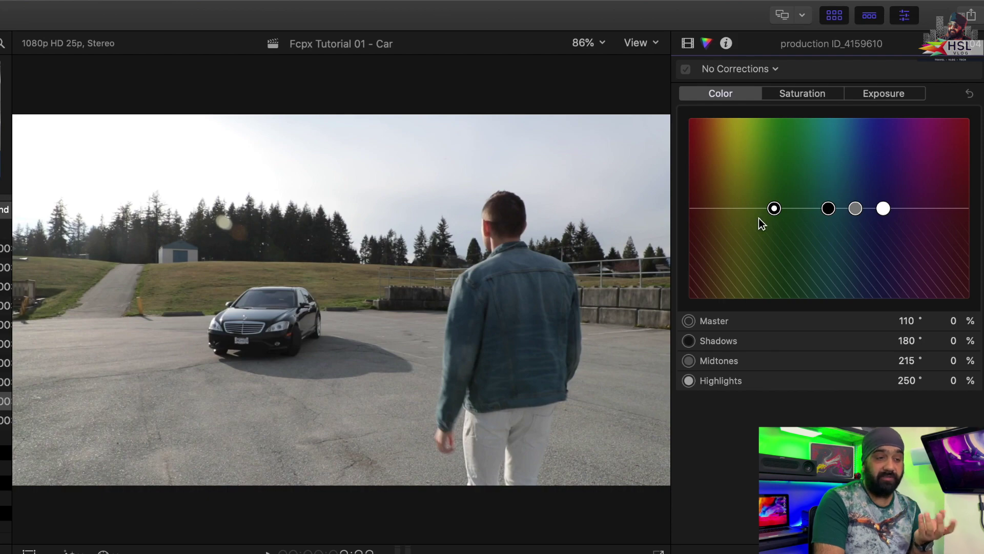
left_click_drag(777, 212, 857, 173)
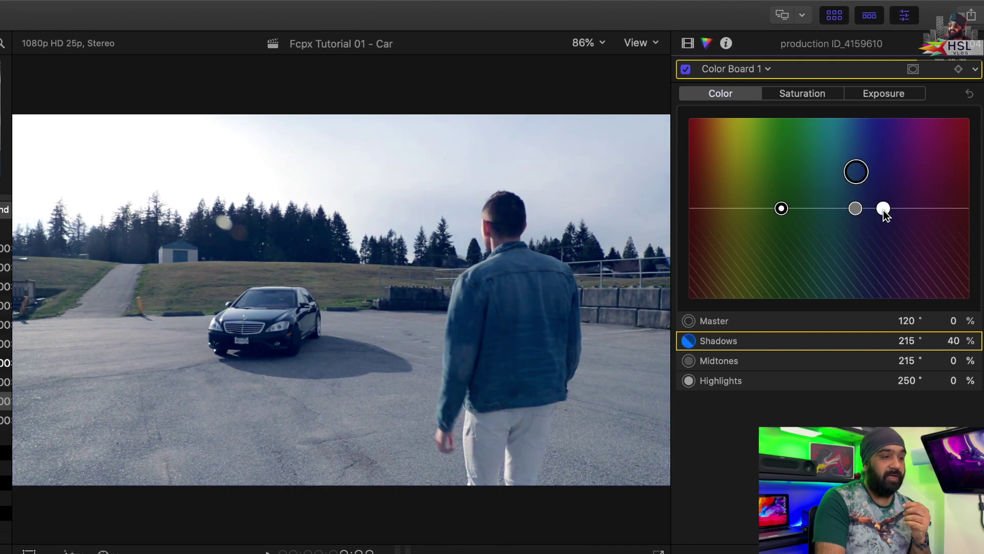
left_click_drag(883, 208, 882, 237)
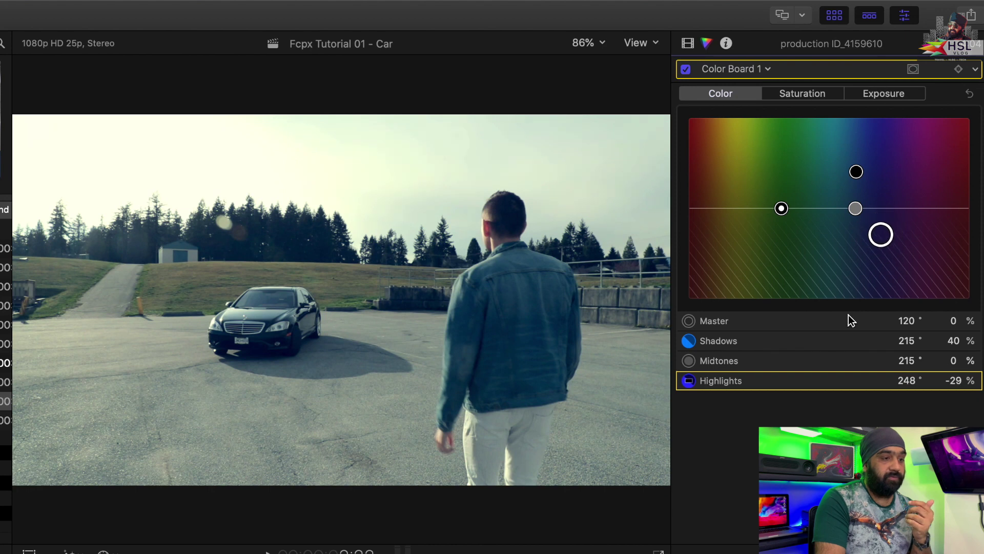
- Raise the Color Board saturation to 58% for highlights, 34% for midtones and 25% for master
left_click(803, 94)
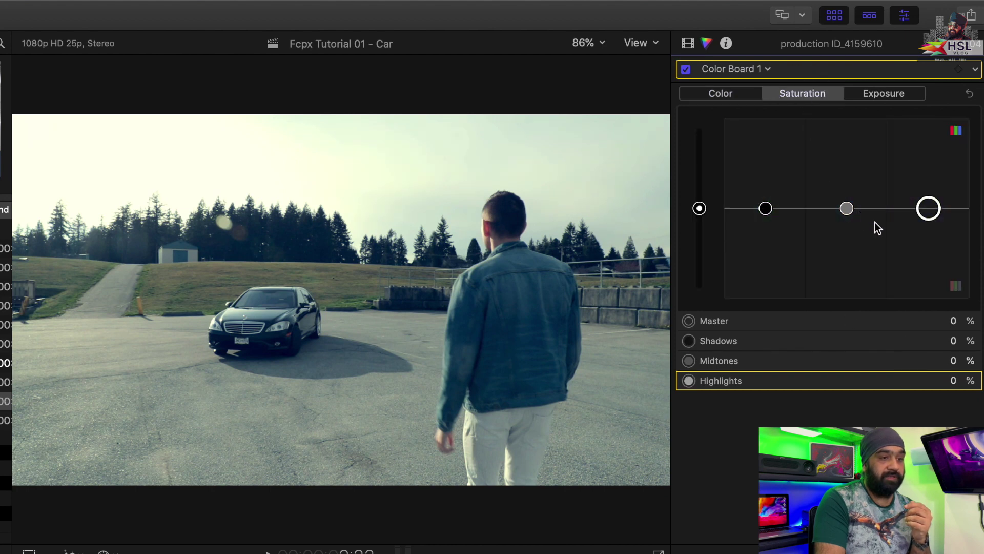
left_click_drag(929, 208, 929, 158)
left_click_drag(852, 210, 859, 185)
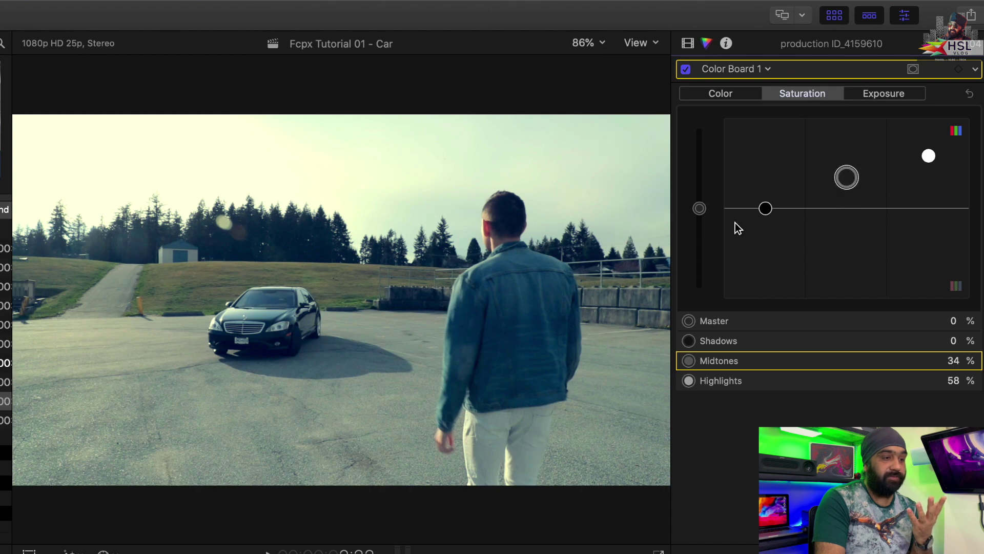
left_click_drag(701, 209, 707, 188)
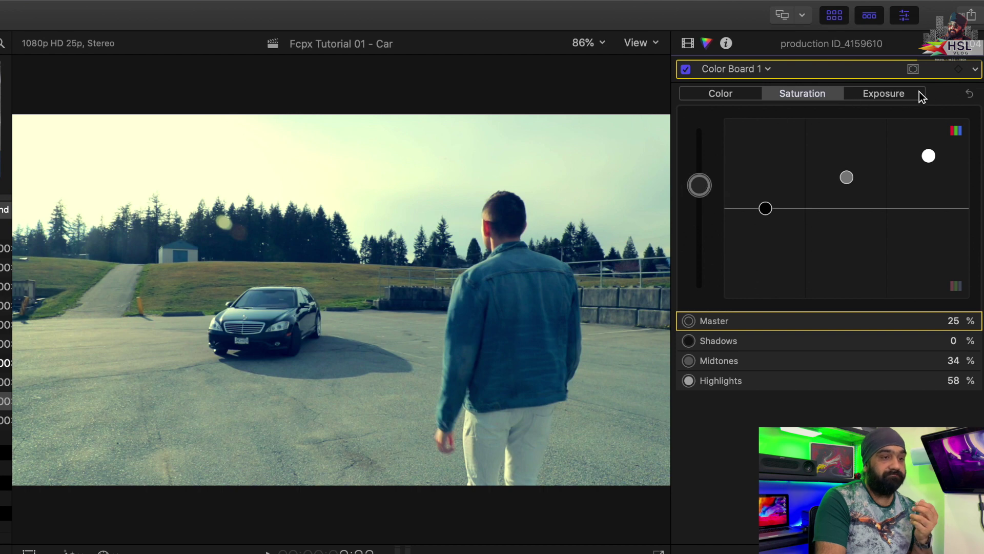
- Set the Color Board exposure to -1% for shadows, 6% for midtones and -6% for highlights
left_click(890, 93)
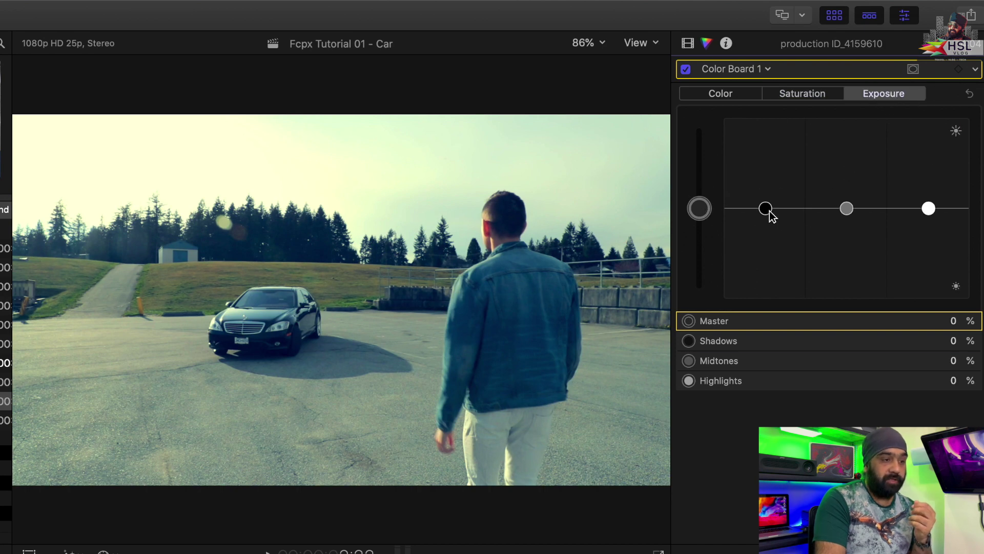
mouse_move(768, 209)
left_mouse_down()
mouse_move(772, 199)
mouse_move(774, 235)
mouse_move(775, 212)
left_mouse_up()
mouse_move(846, 209)
left_mouse_down()
mouse_move(846, 199)
mouse_move(849, 219)
mouse_move(846, 194)
mouse_move(847, 202)
left_mouse_up()
mouse_move(929, 208)
left_mouse_down()
mouse_move(922, 154)
mouse_move(919, 232)
mouse_move(918, 218)
left_mouse_up()
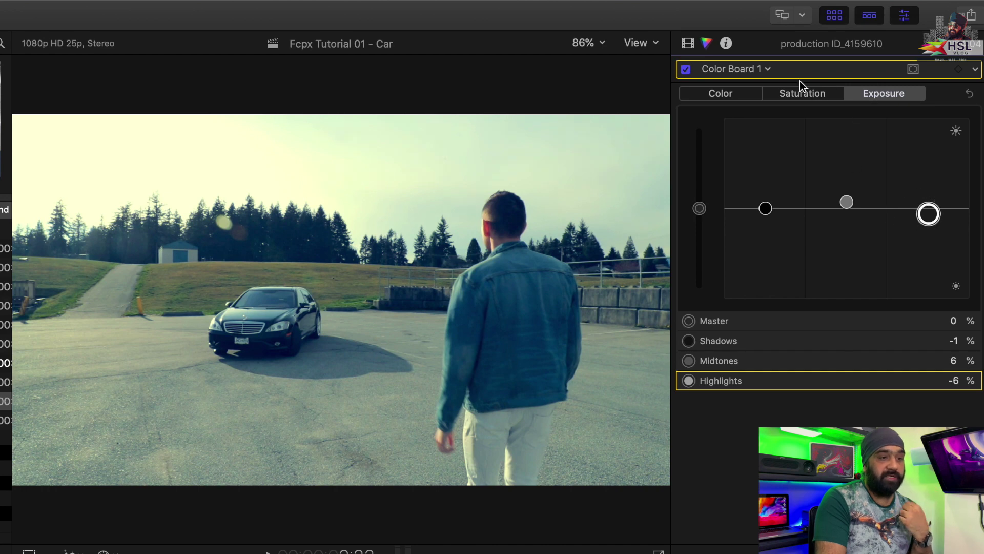
- Review the Color Board's saturation and color adjustments and its correction options, and add a Color Wheels correction to the clip
left_click(809, 93)
left_click(745, 94)
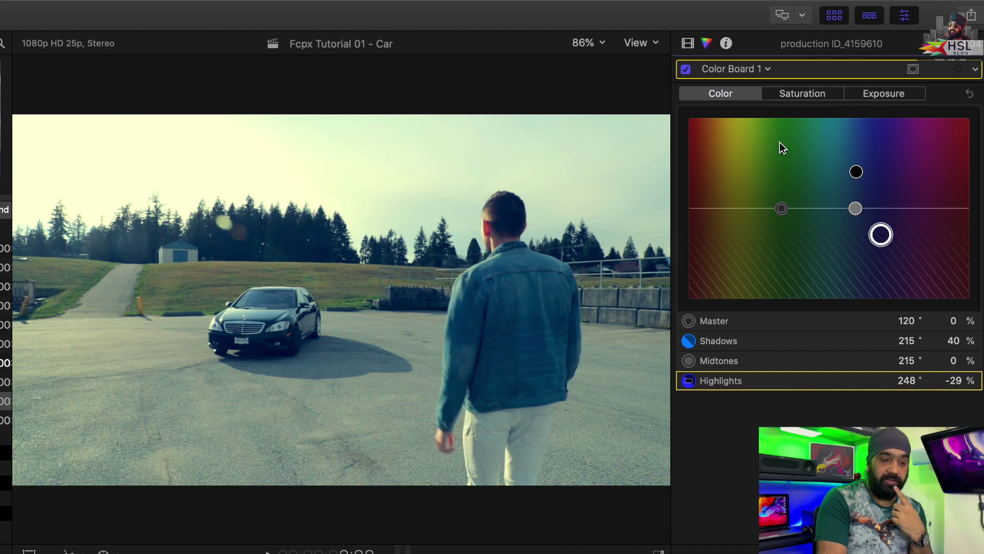
left_click(975, 72)
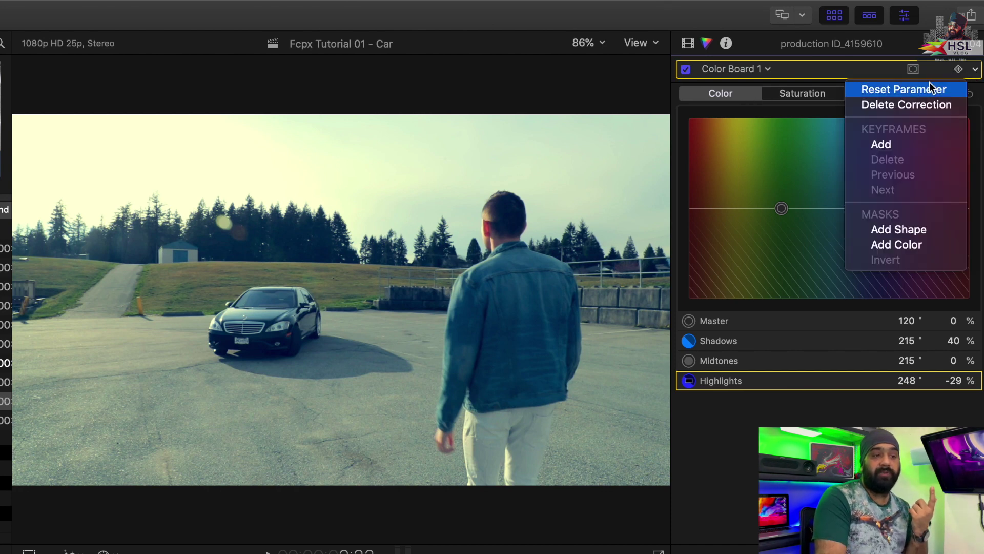
left_click(768, 69)
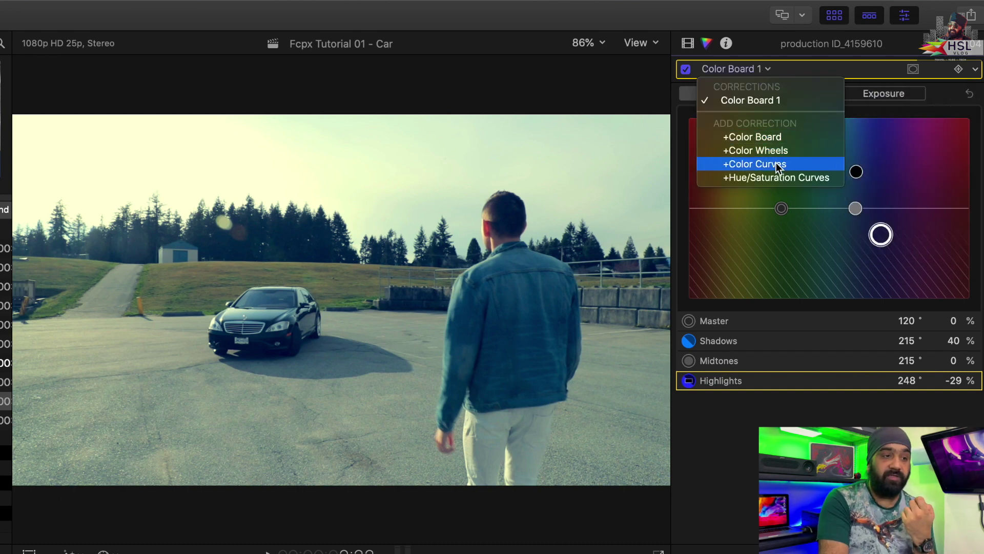
left_click(783, 147)
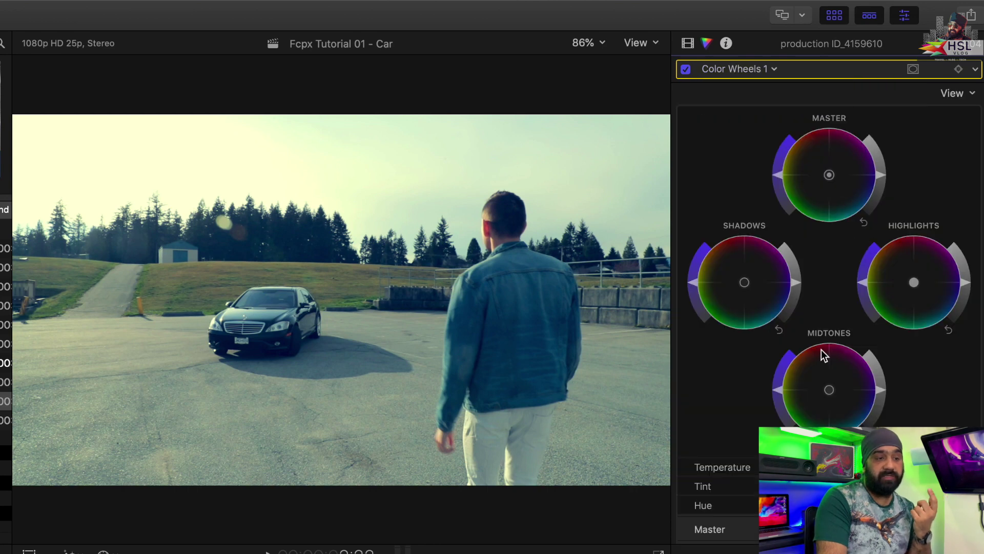
- Set the Color Wheels temperature to 7451, shift the midtones slightly toward cyan-blue and darken the midtones a little
scroll(821, 354, "down", 3)
scroll(819, 351, "down", 1)
left_click_drag(803, 392, 829, 392)
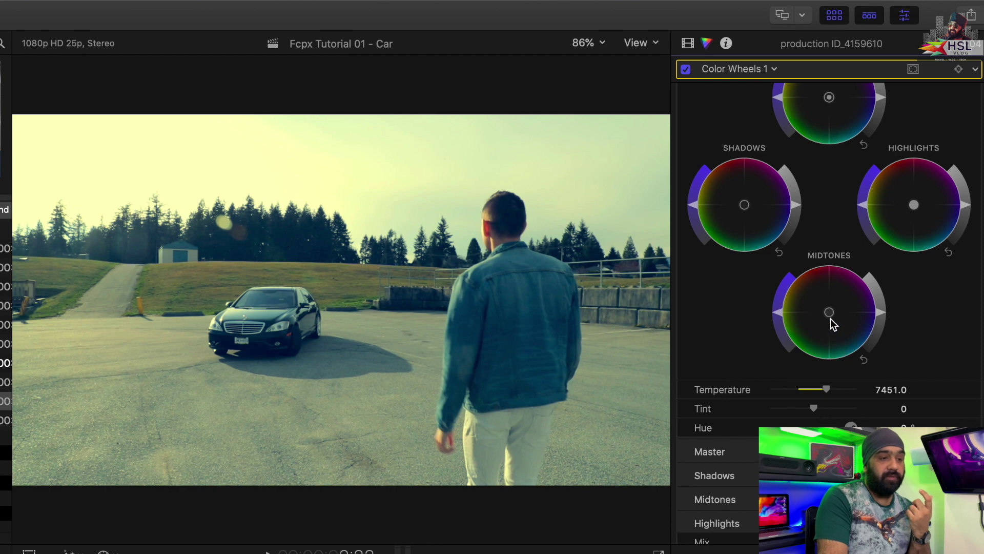
left_click_drag(831, 318, 867, 369)
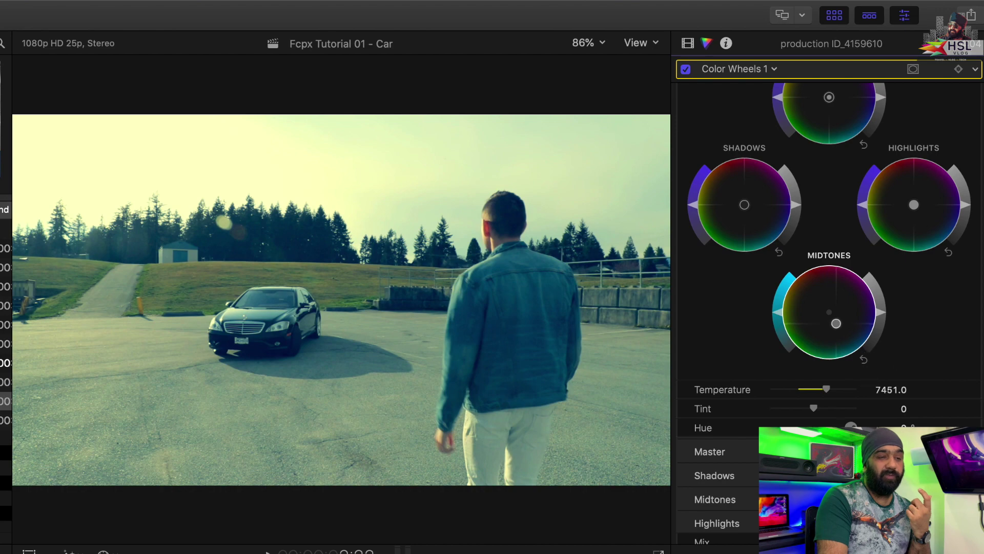
scroll(867, 328, "up", 1)
mouse_move(879, 312)
left_mouse_down()
mouse_move(886, 332)
mouse_move(880, 319)
left_mouse_up()
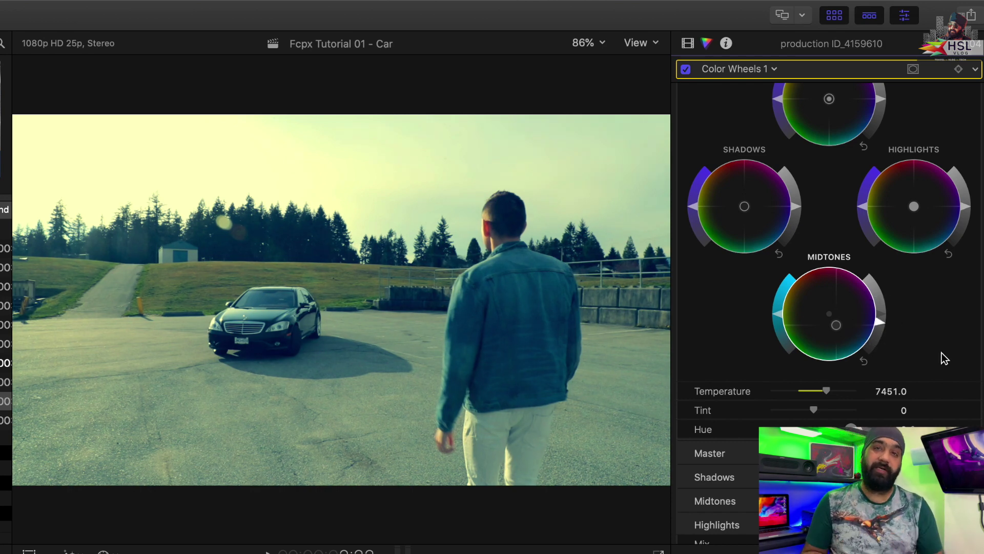
left_click(891, 391)
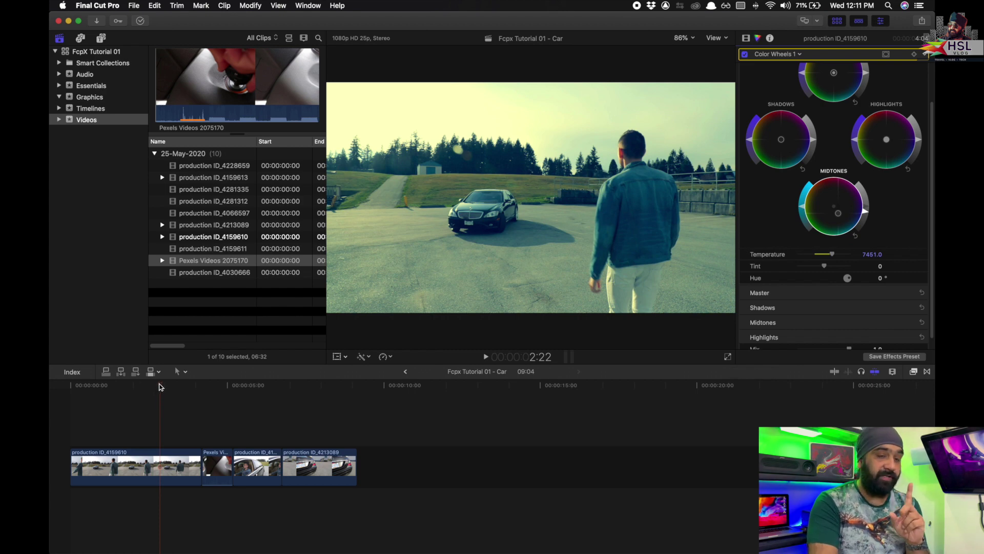
- Play the project full screen from its beginning and return to the editing view
left_click(75, 385)
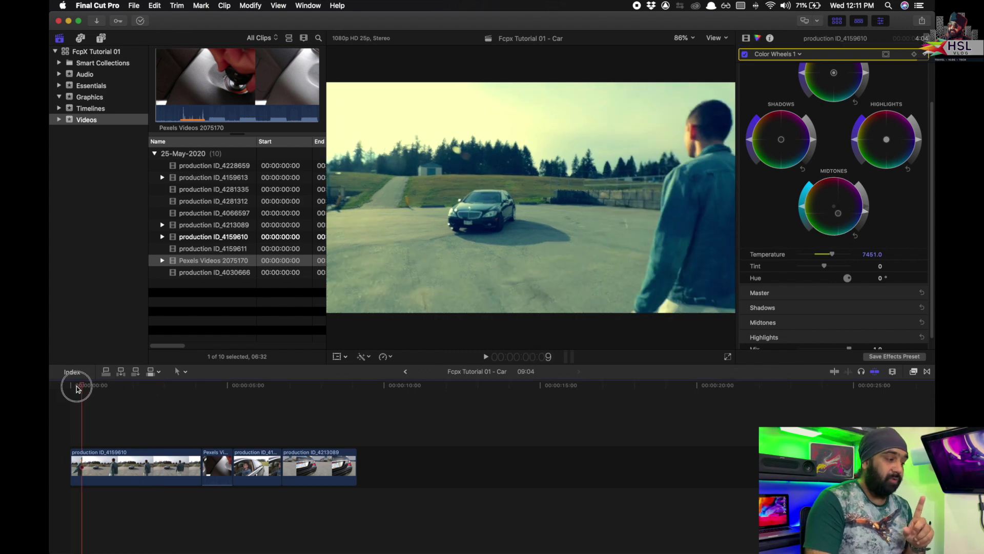
left_click(727, 356)
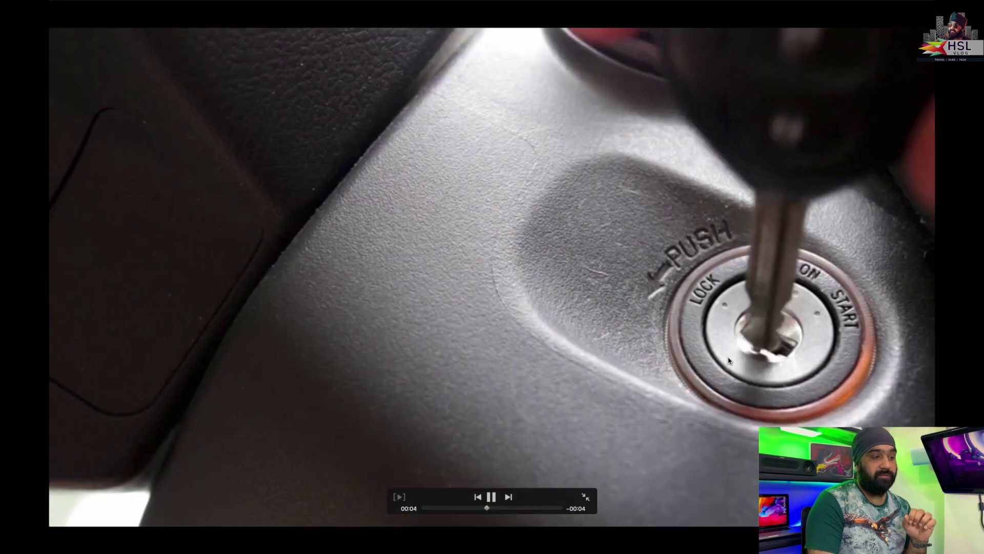
key("Escape")
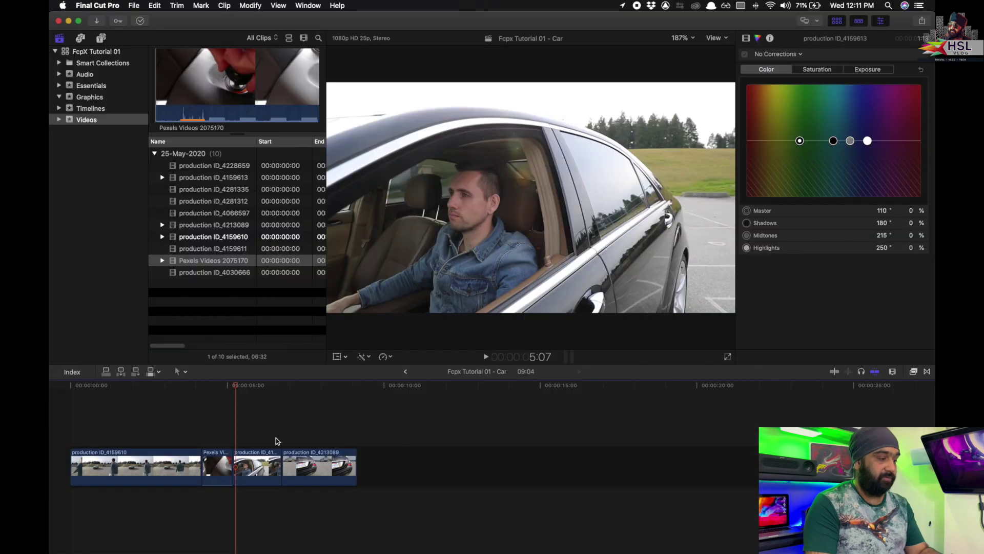
- Compare production ID_4159610 with and without Color Wheels 1 and Color Board 1 by disabling both corrections and enabling them again
left_click(148, 467)
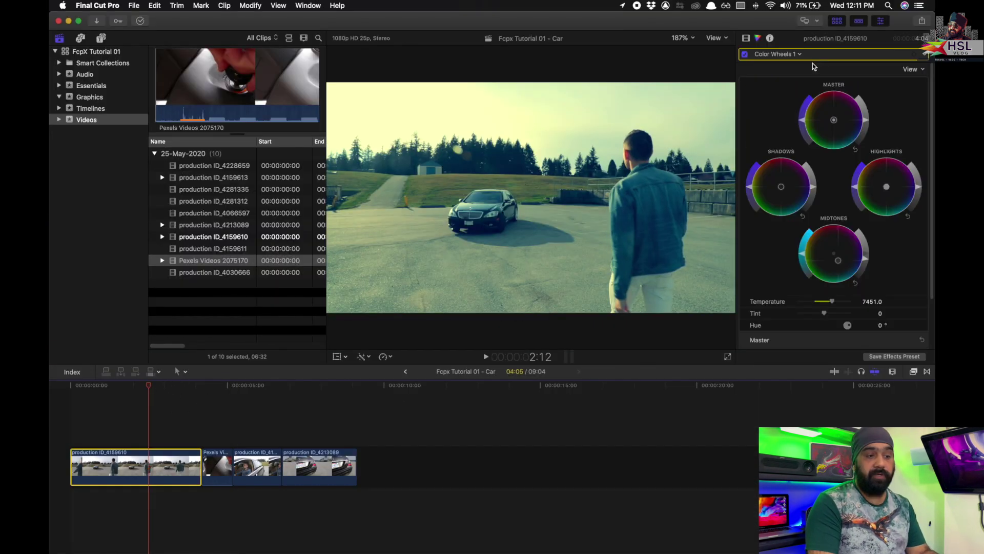
scroll(812, 69, "down", 1)
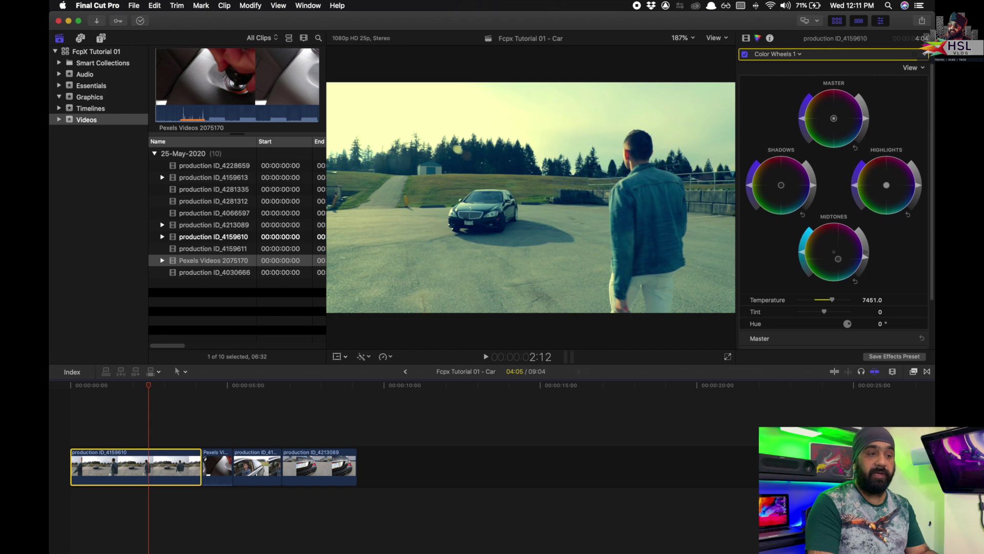
scroll(847, 127, "down", 5)
scroll(831, 102, "up", 5)
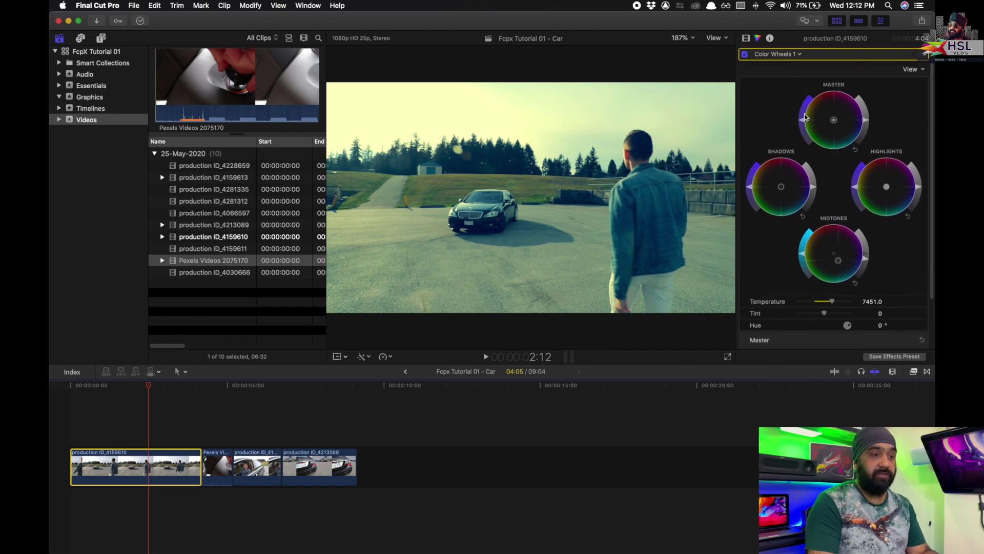
left_click(745, 54)
left_click(788, 54)
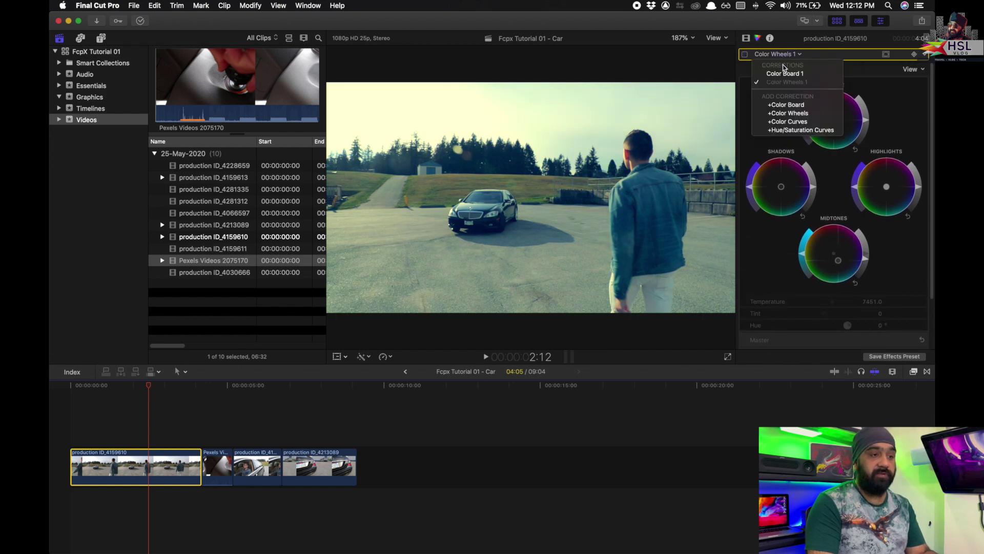
left_click(783, 74)
left_click(745, 55)
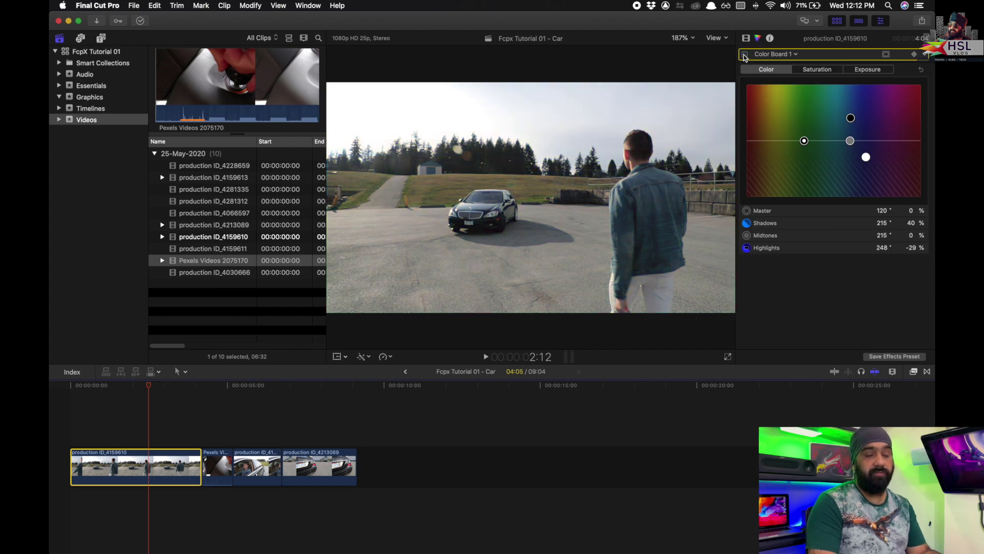
left_click(745, 54)
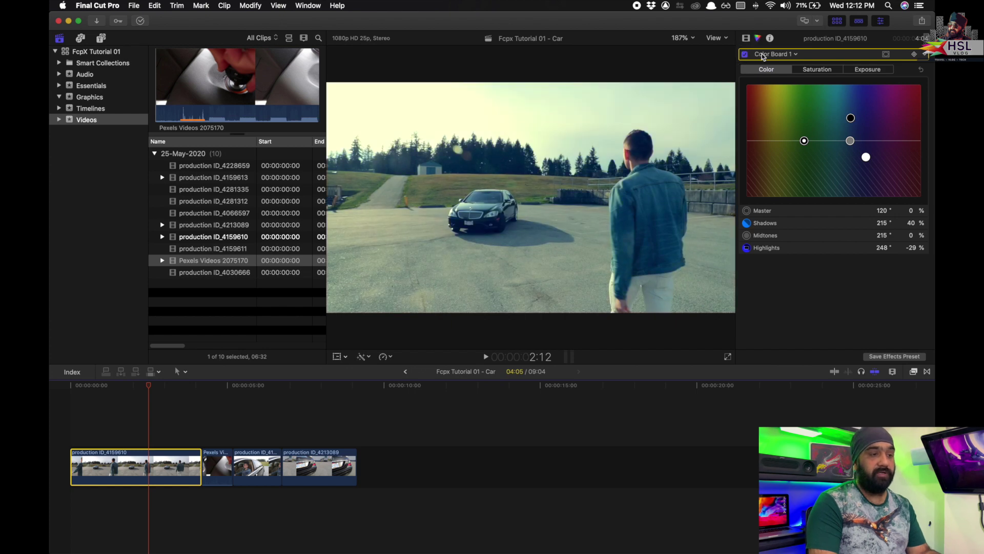
left_click(775, 54)
left_click(779, 82)
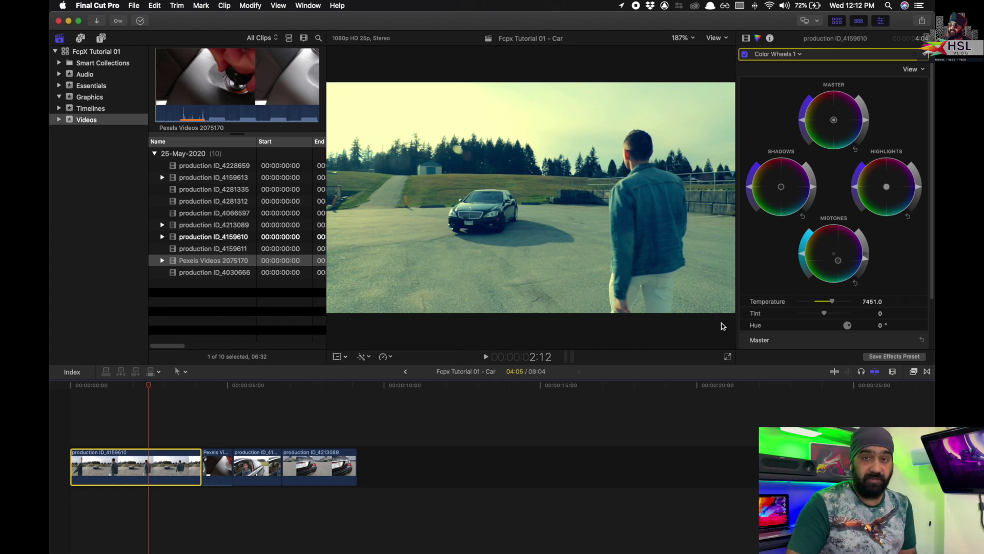
- Disable both Color Wheels 1 and Color Board 1 on production ID_4159610
left_click(744, 54)
left_click(797, 54)
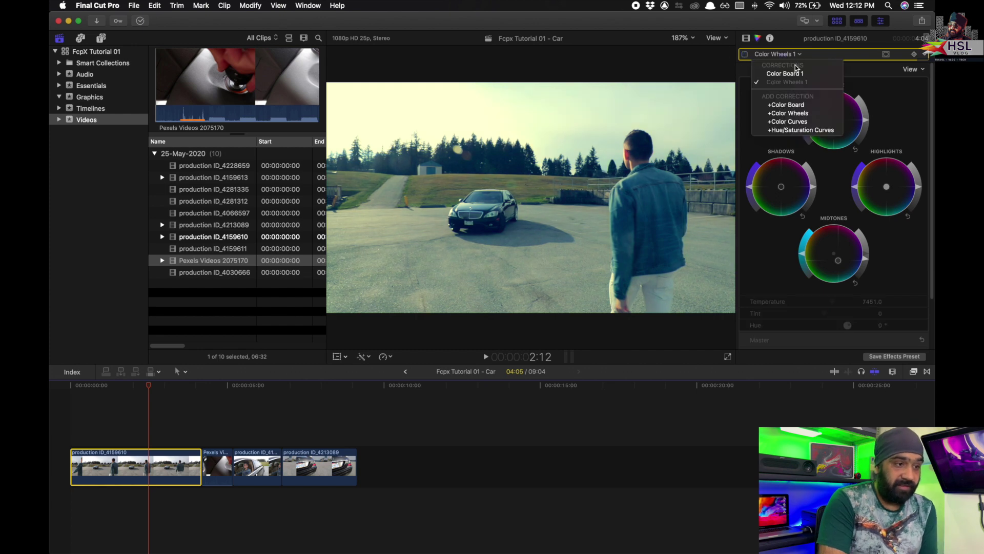
left_click(795, 74)
left_click(746, 54)
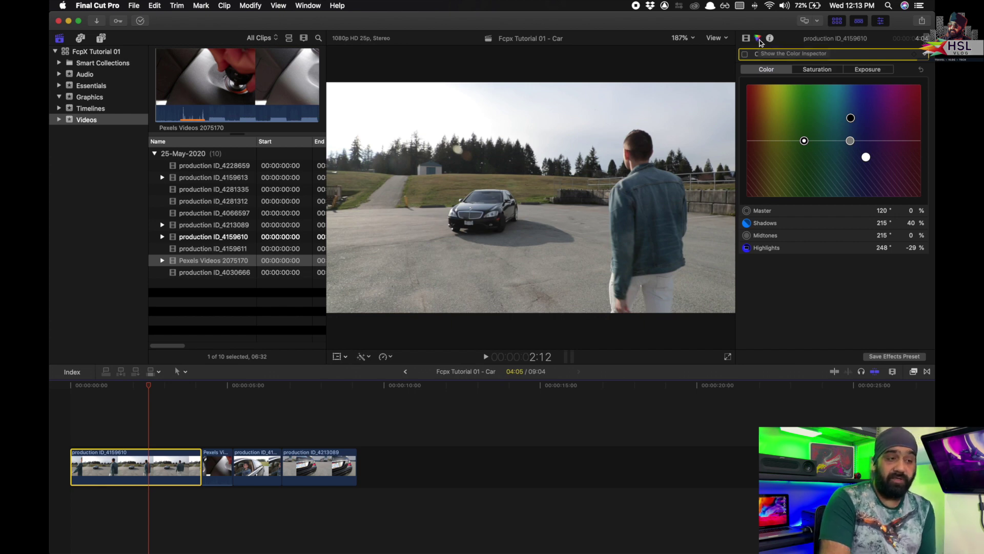
- Review the clip's information and video settings, and widen the browser so its clips' end times are fully shown
left_click(771, 39)
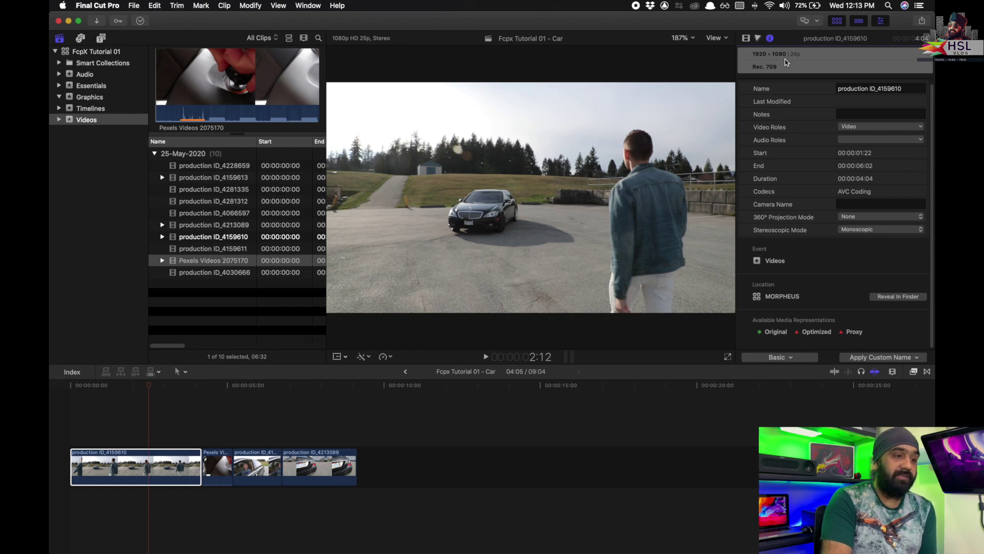
left_click(746, 38)
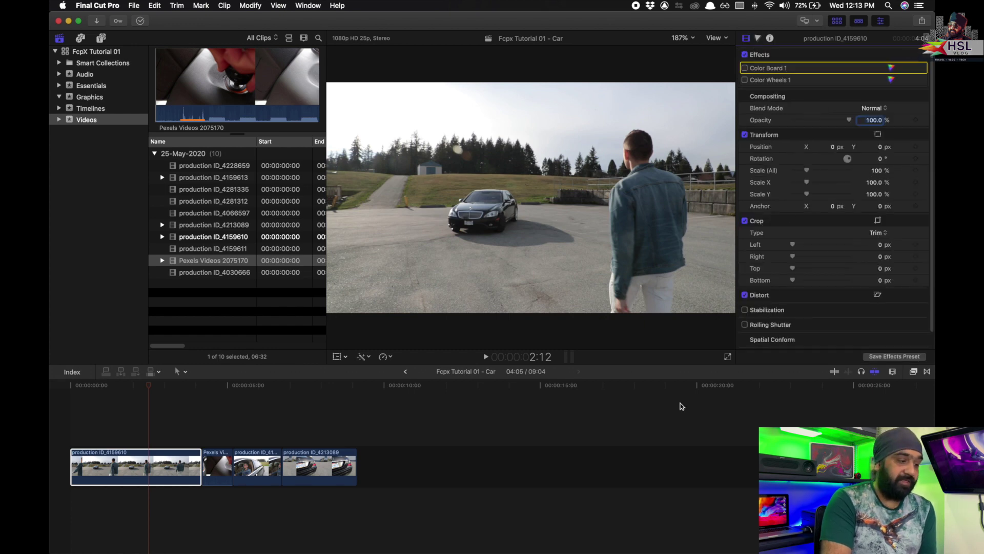
left_click(137, 399)
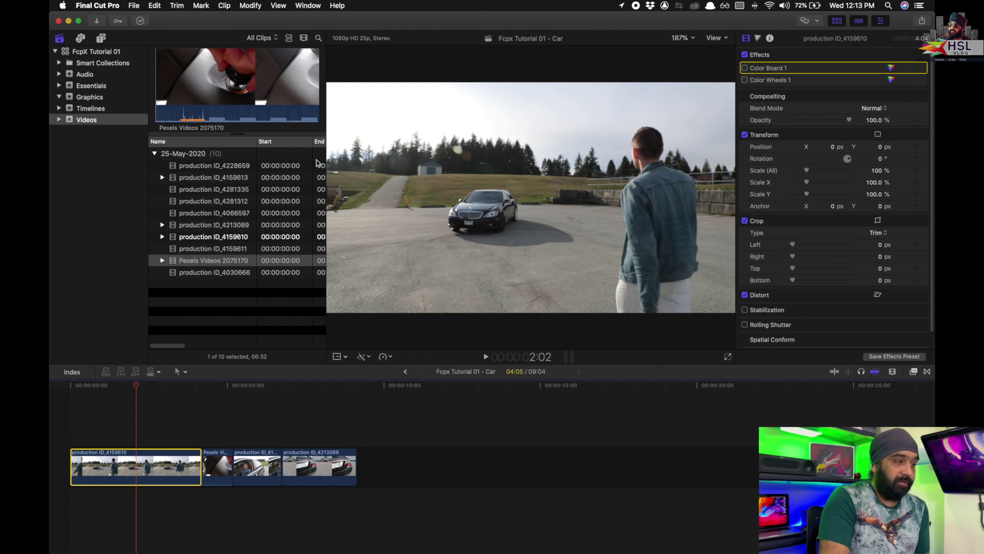
left_click_drag(327, 159, 358, 159)
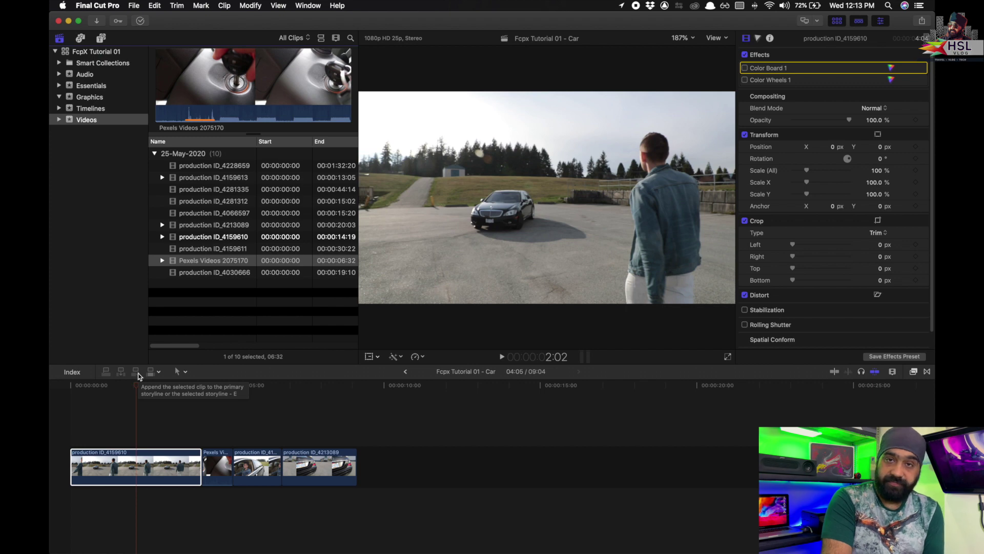
left_click(137, 461)
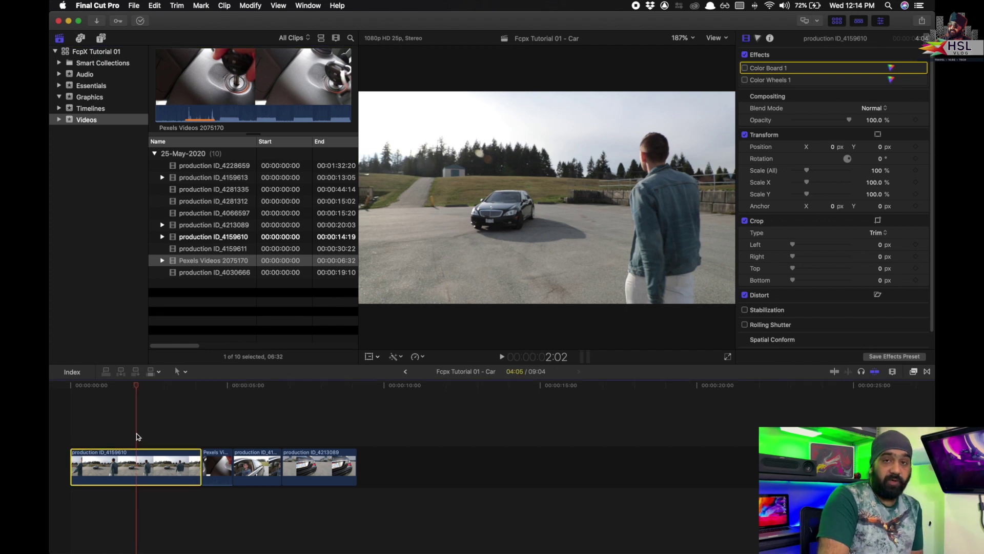
- Try placing Pexels Videos 2075170 as a connected clip above production ID_4159610, and delete it from the timeline
left_click_drag(180, 262, 122, 432)
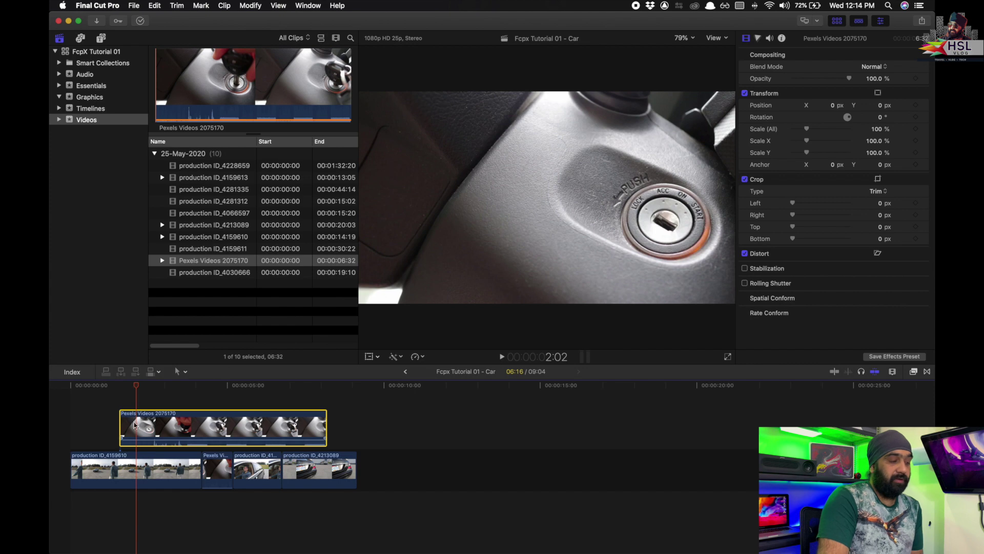
mouse_move(132, 386)
left_mouse_down()
mouse_move(110, 387)
mouse_move(132, 388)
left_mouse_up()
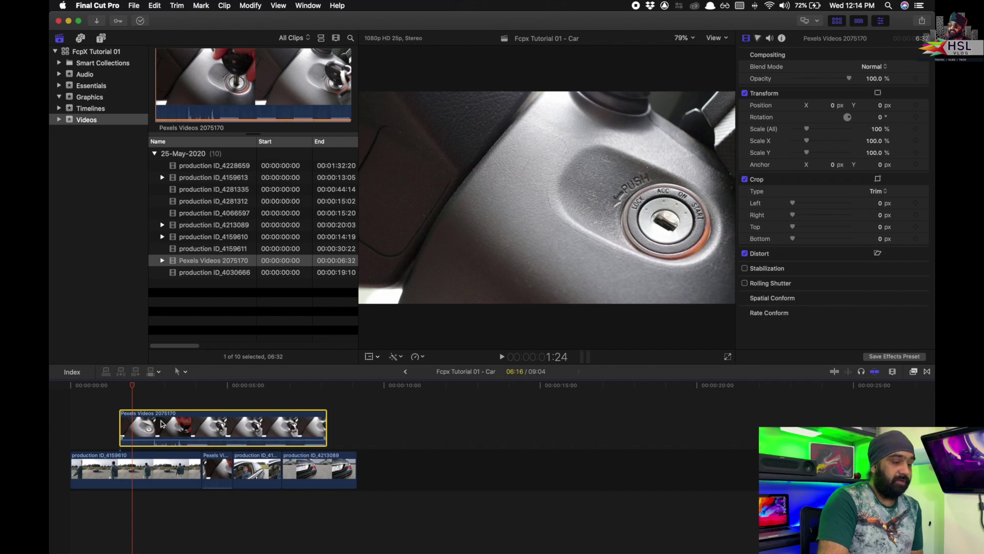
key("Delete")
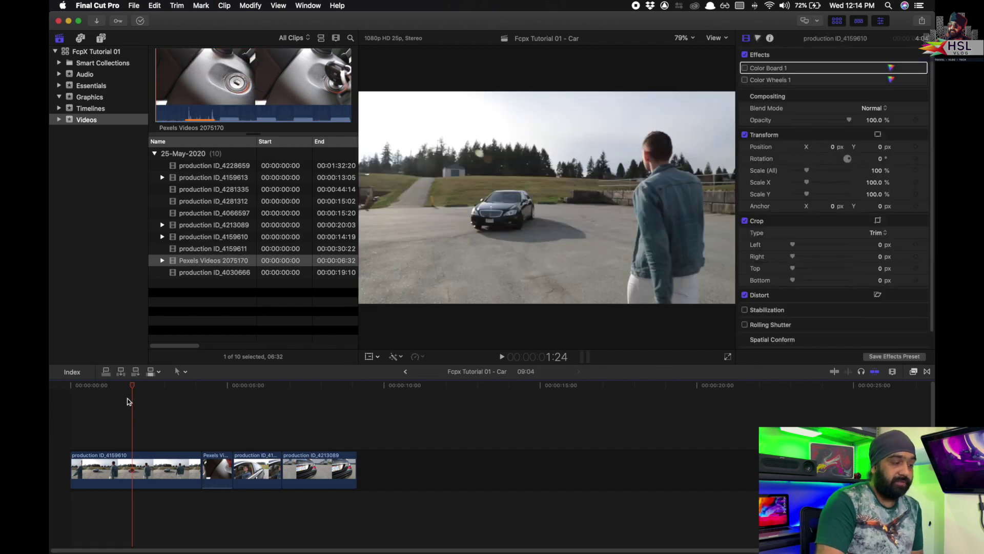
- Connect Pexels Videos 2075170 to the primary storyline above production ID_4159610, starting at 1:12
left_click_drag(130, 388, 118, 388)
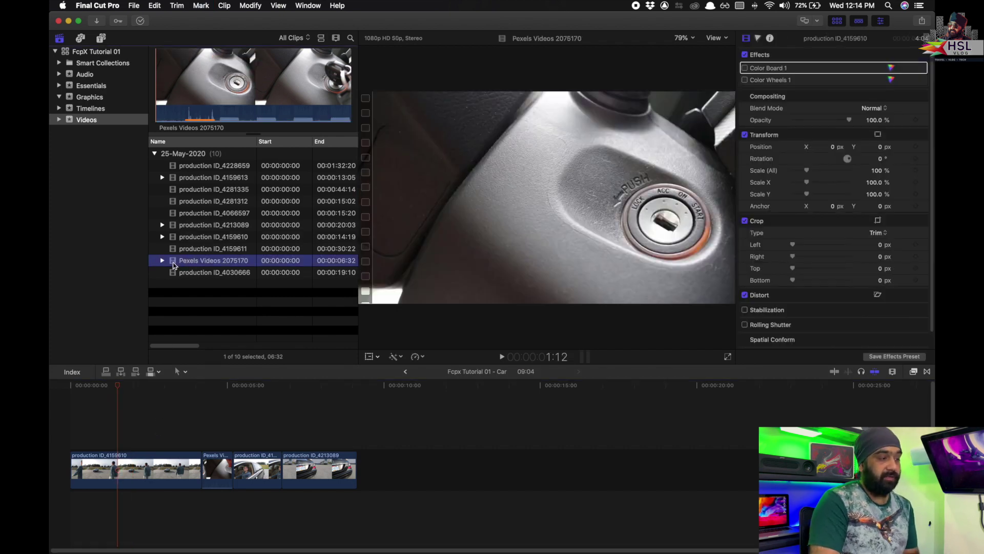
left_click(170, 263)
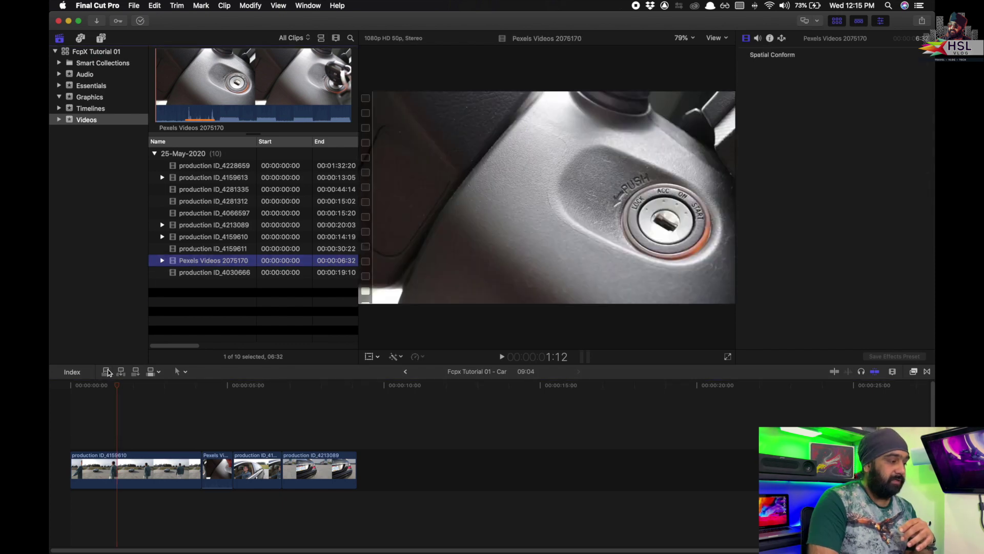
left_click(107, 372)
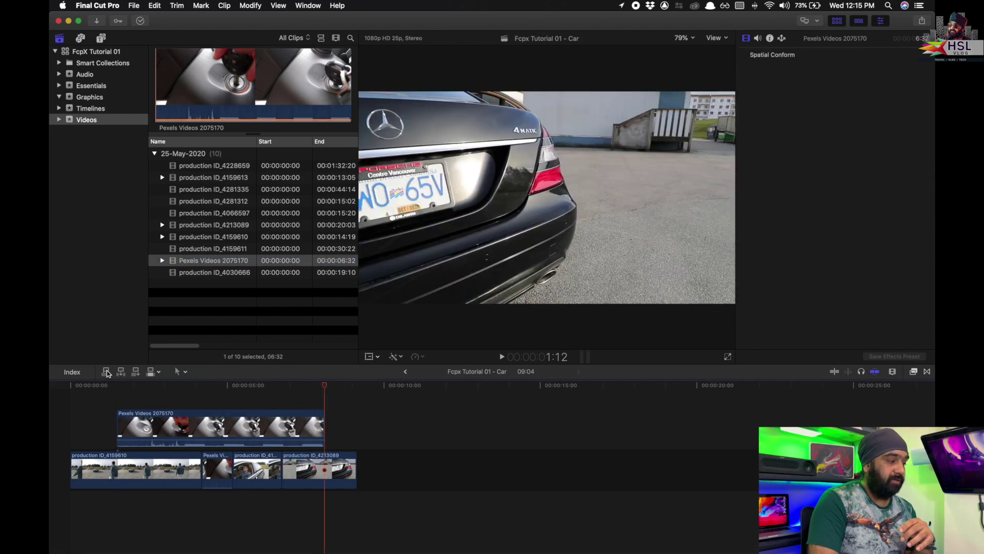
- Try shortening the connected Pexels Videos 2075170 clip by trimming its end, and undo the trim
left_click(126, 387)
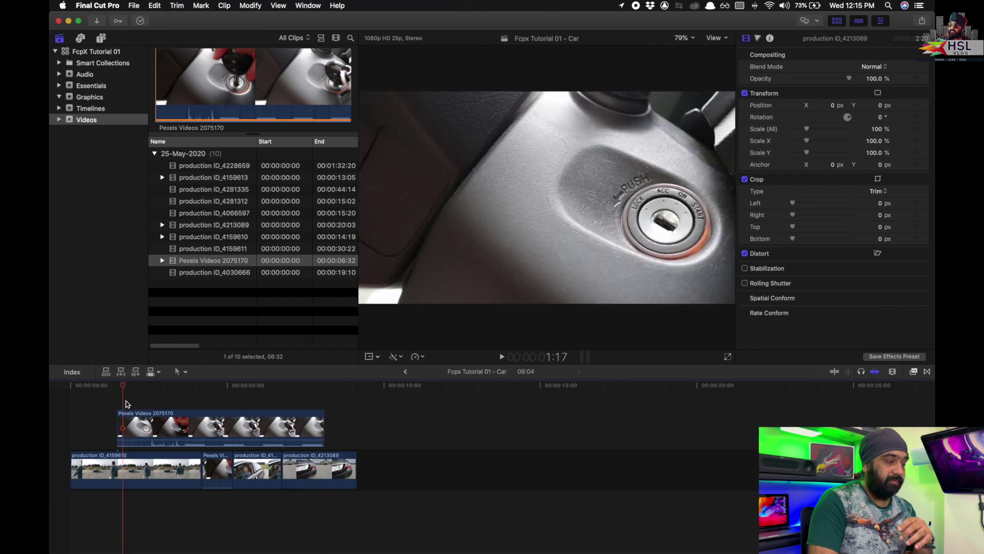
left_click(154, 422)
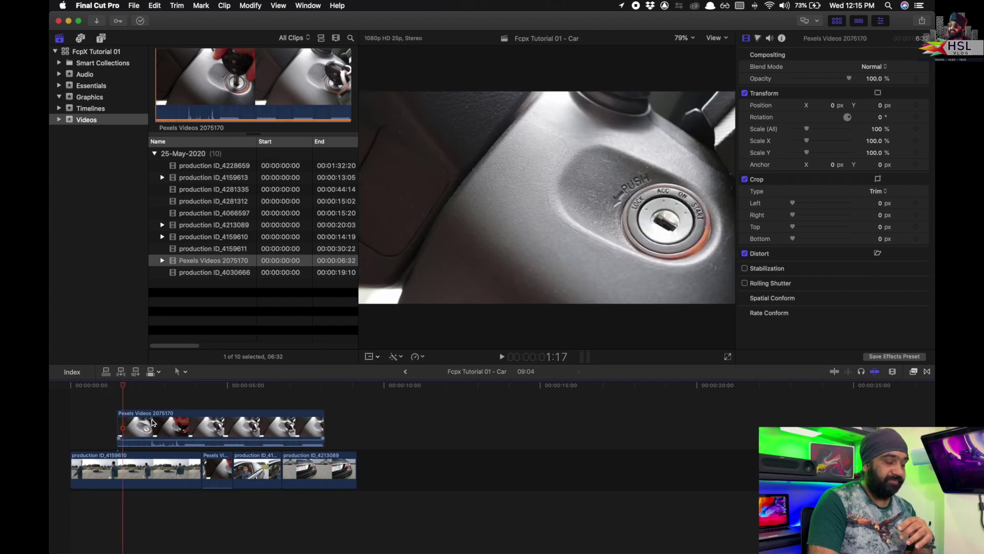
left_click(152, 420)
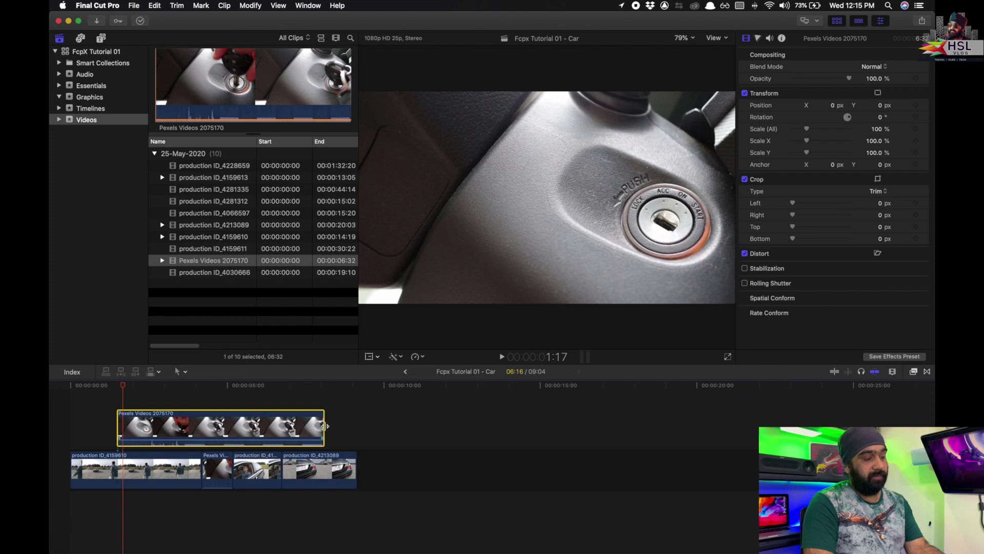
left_click_drag(325, 426, 182, 429)
key("super+z")
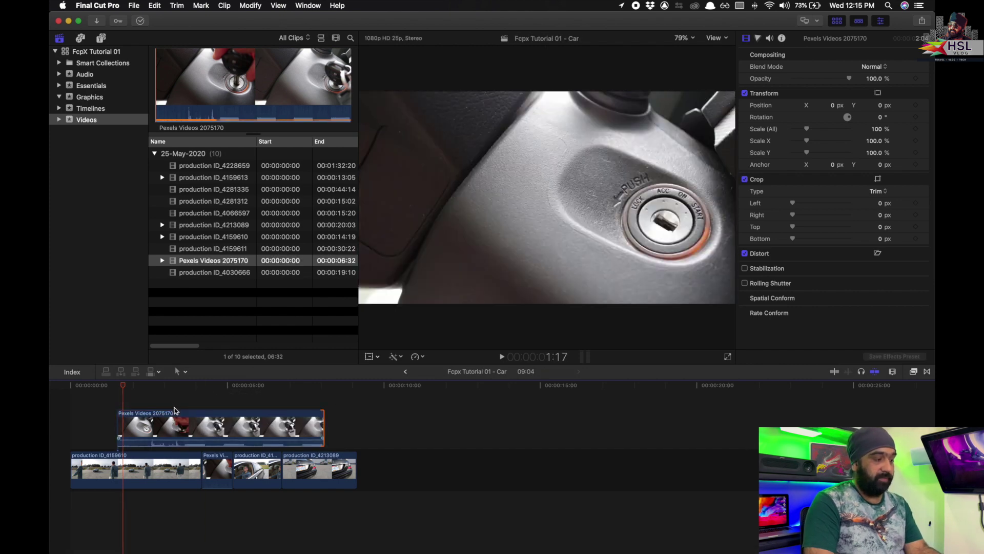
- Split the connected Pexels clip at 3:14, discarding everything after the cut, and lower the remaining part's audio volume
left_click(182, 386)
left_click(204, 428)
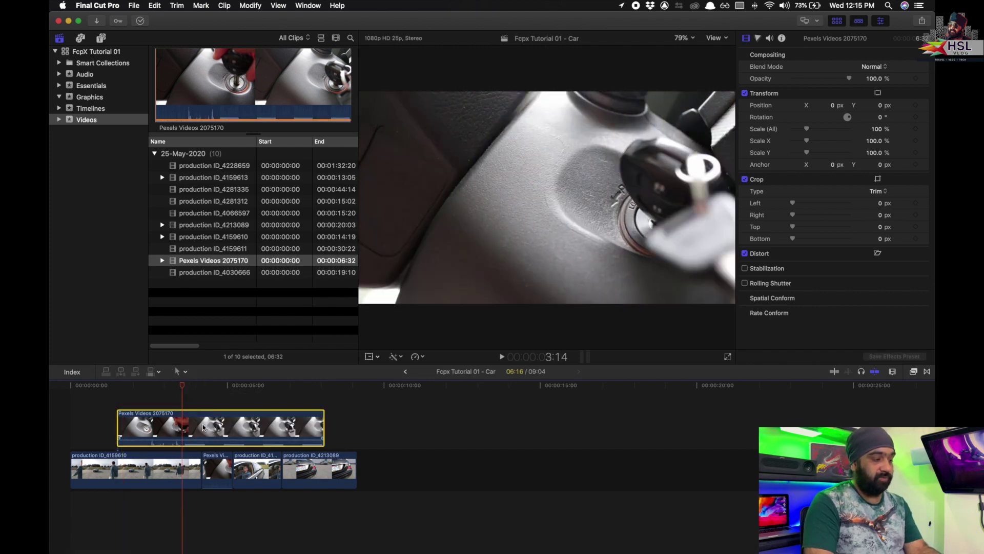
key("super+b")
left_click(215, 432)
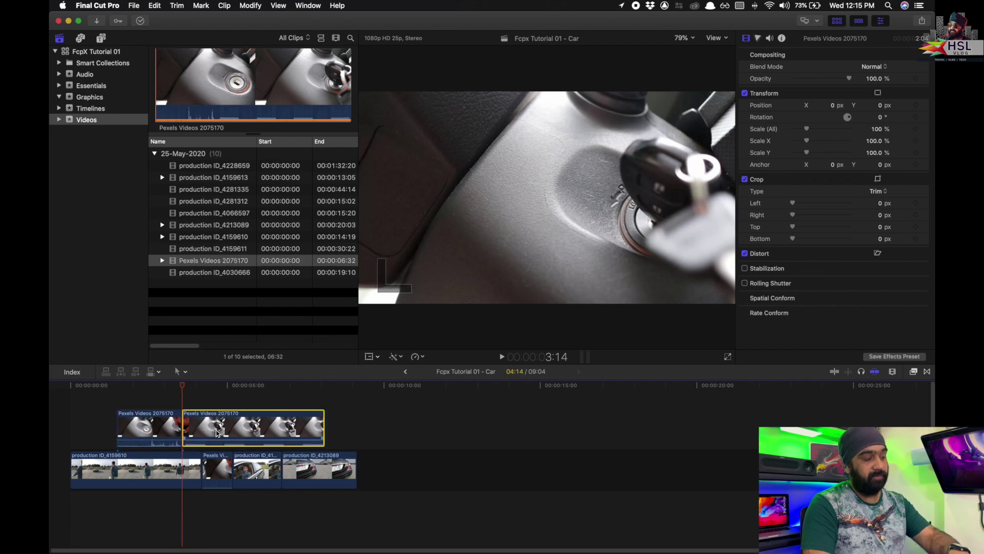
key("Delete")
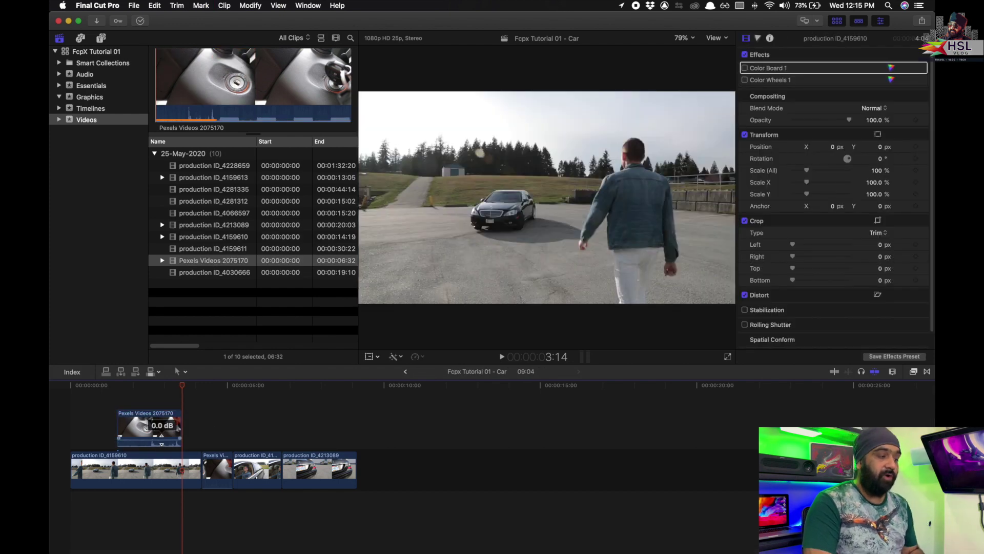
left_click_drag(162, 440, 161, 450)
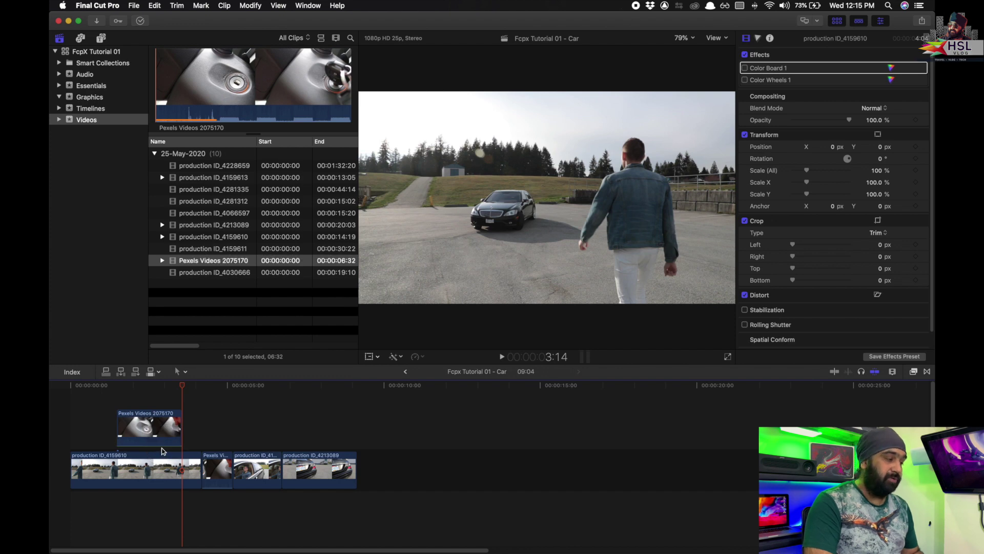
- Trim the connected Pexels clip's start to 2:09 and extend its end to match the end of production ID_4159610 below it
left_click_drag(174, 388, 130, 389)
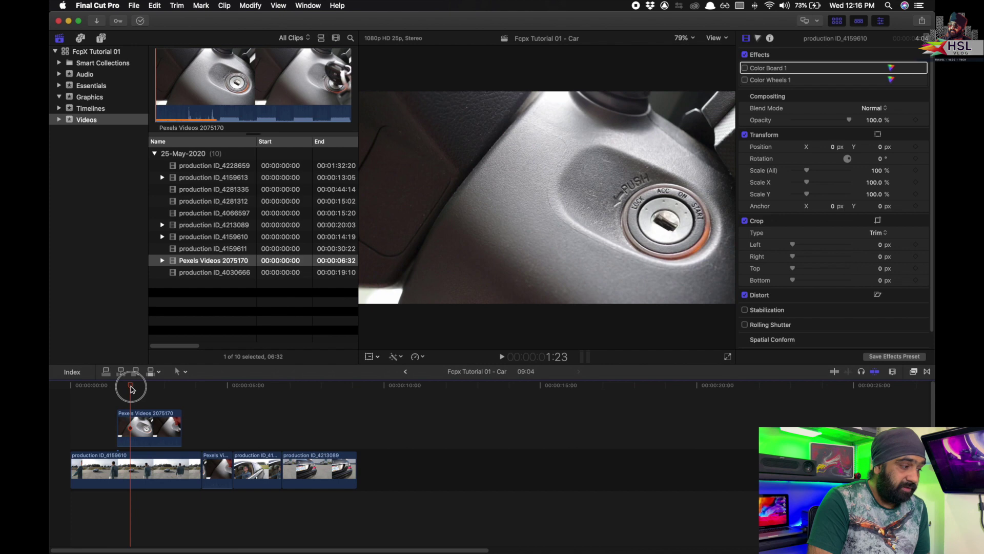
left_click(149, 428)
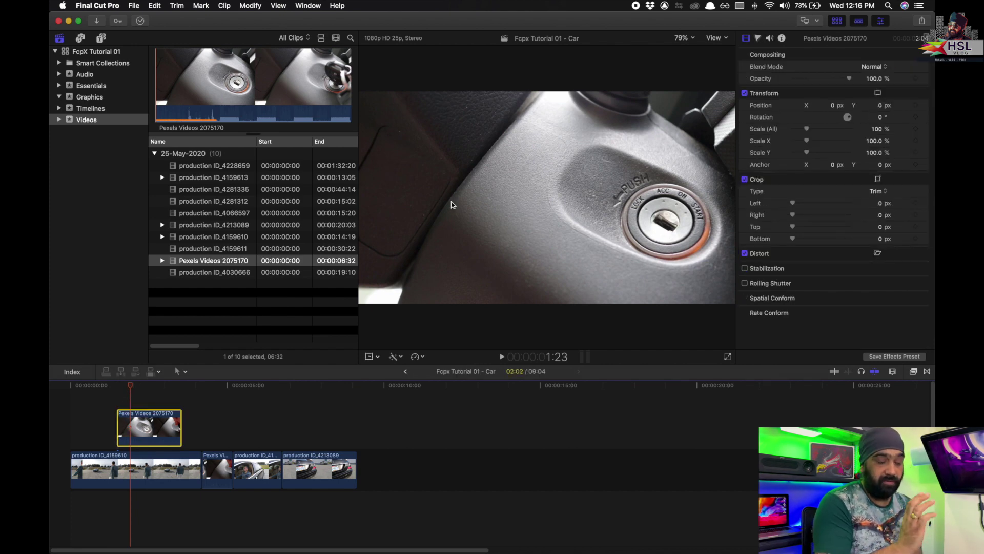
left_click(145, 388)
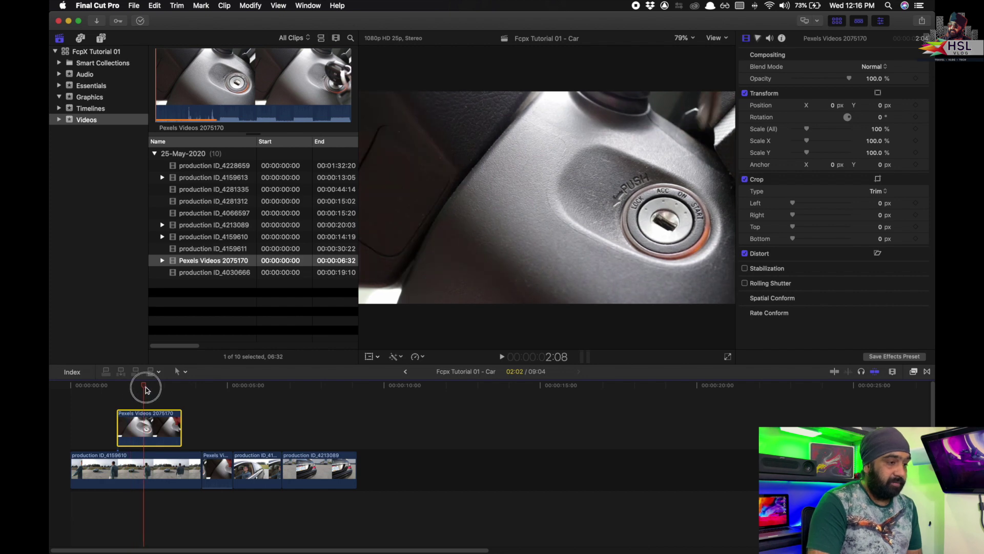
left_click_drag(145, 390, 145, 389)
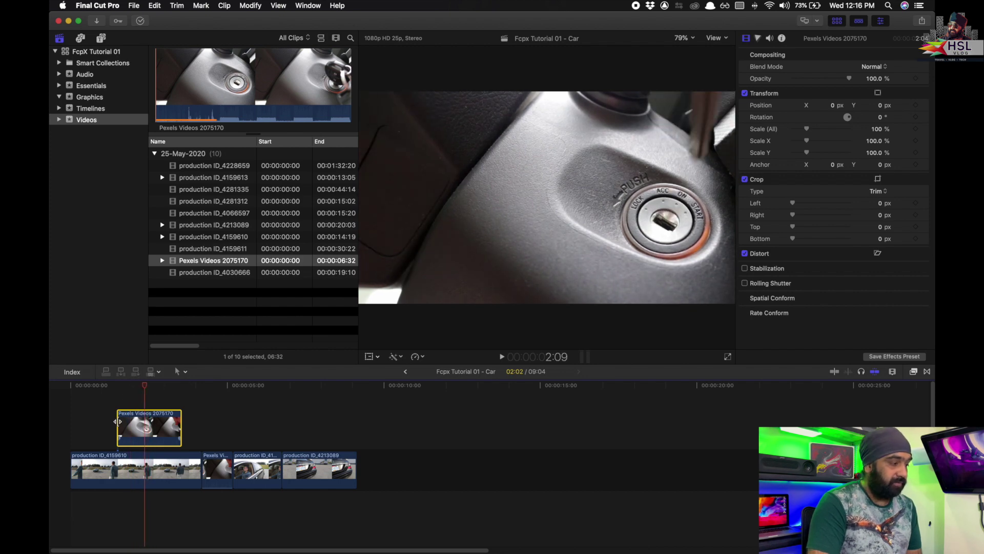
left_click_drag(118, 422, 249, 423)
left_click_drag(154, 385, 201, 387)
left_click_drag(248, 428, 202, 428)
- Try cropping the connected Pexels clip's left side by 1080 px at 2:24, and undo the crop
left_click_drag(198, 387, 163, 387)
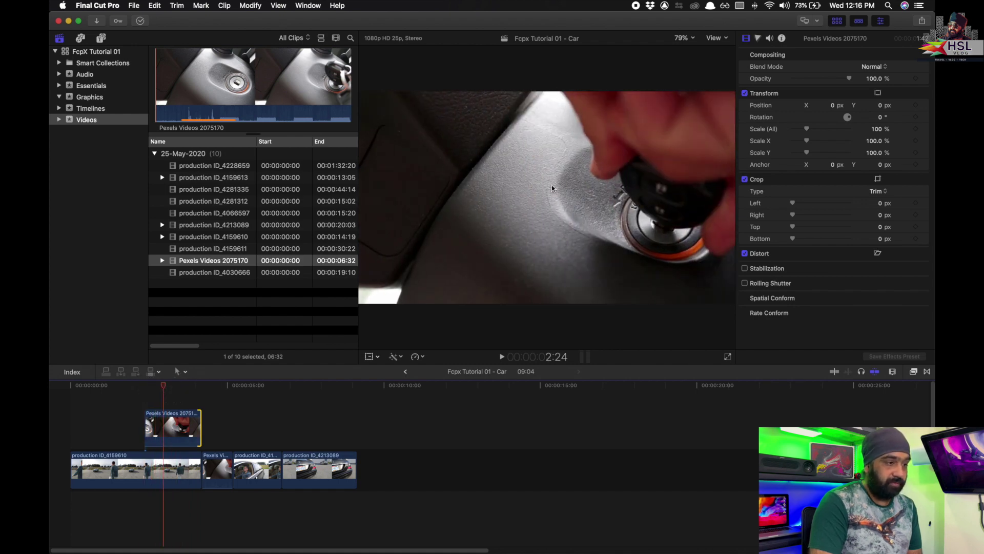
left_click(179, 437)
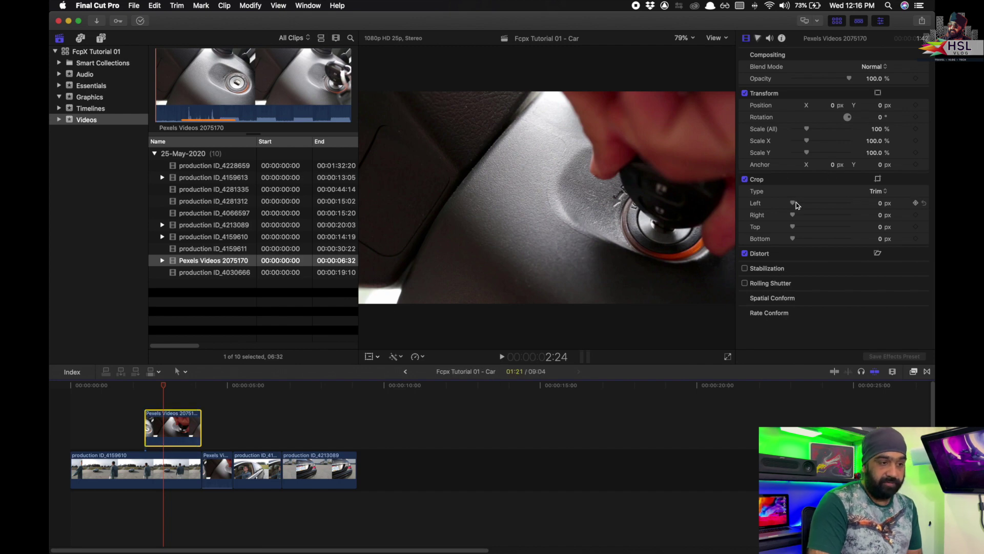
left_click_drag(793, 204, 849, 208)
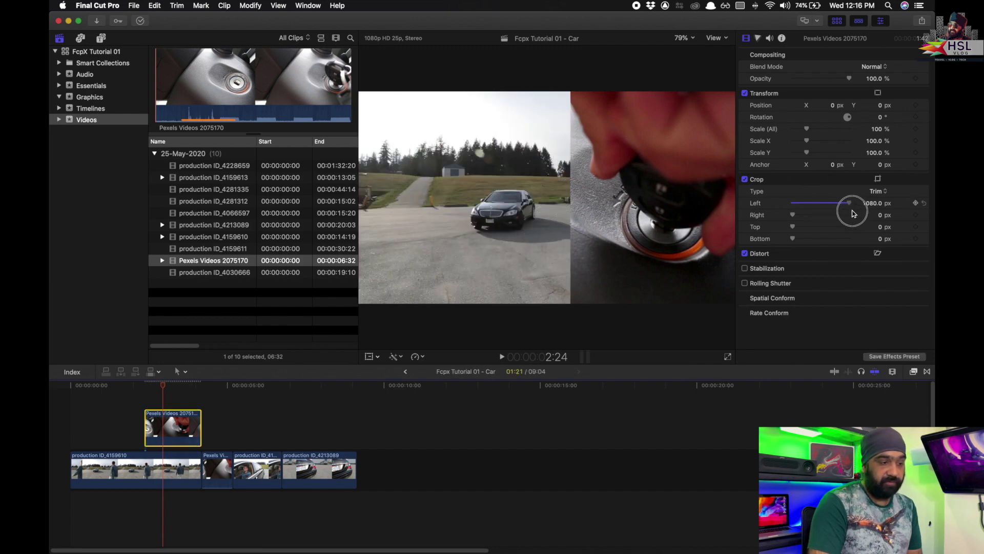
key("super+z")
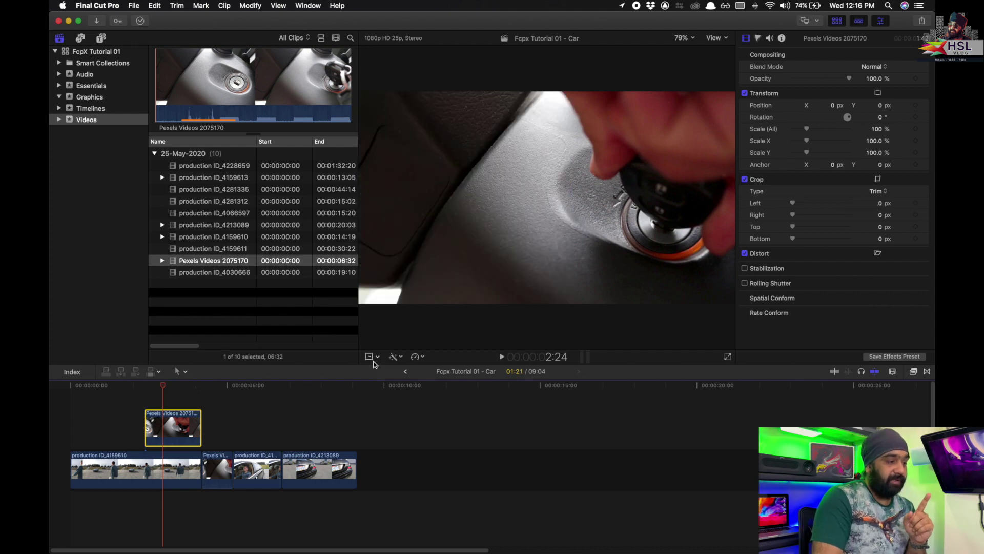
- Crop the left side of the connected Pexels clip by about 1145 px using the viewer's Trim crop
left_click(374, 358)
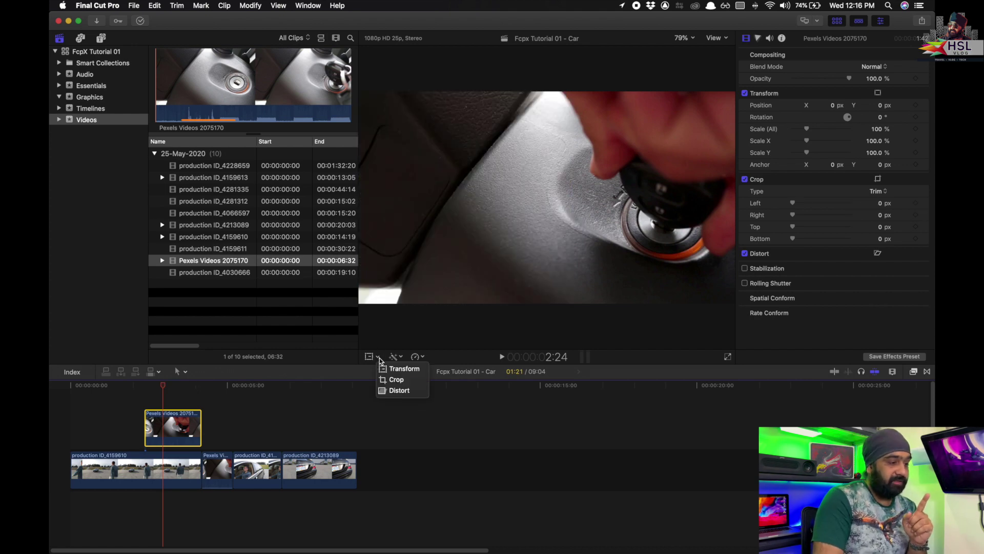
left_click(408, 381)
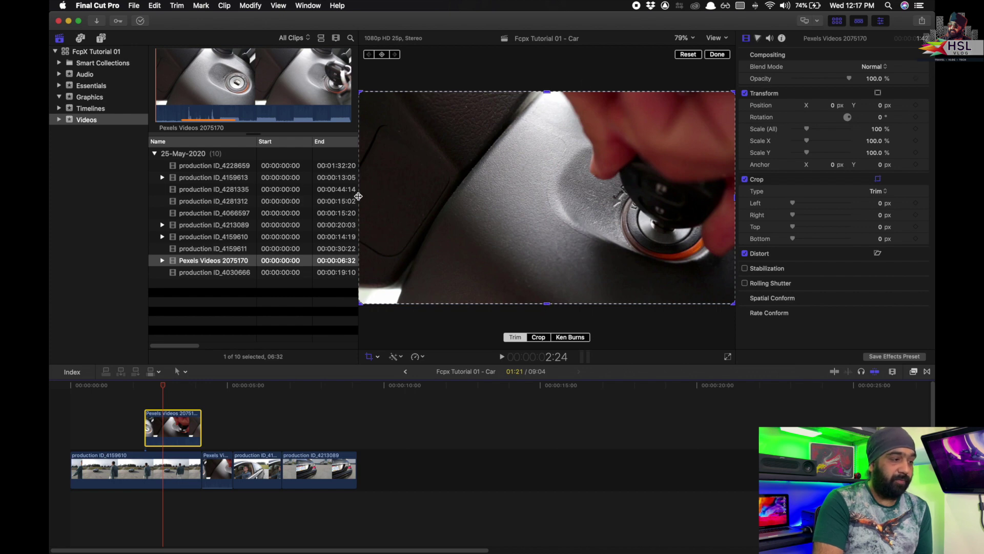
left_click_drag(360, 199, 288, 200)
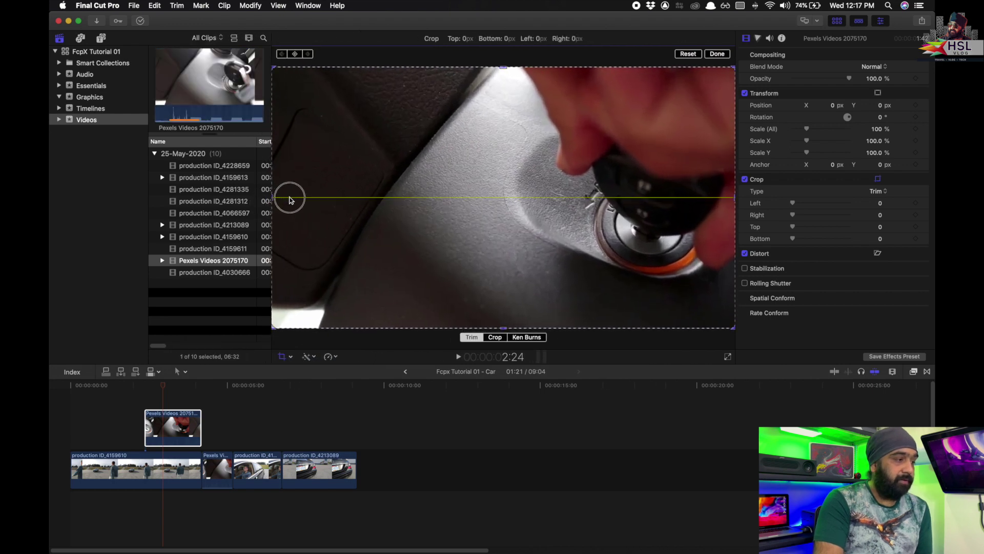
key("super+minus")
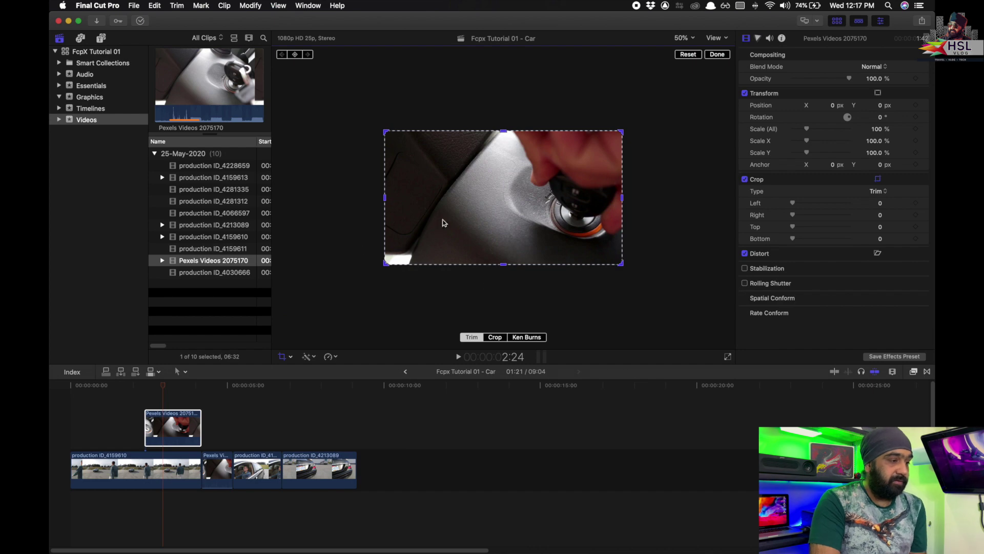
left_click_drag(385, 198, 504, 200)
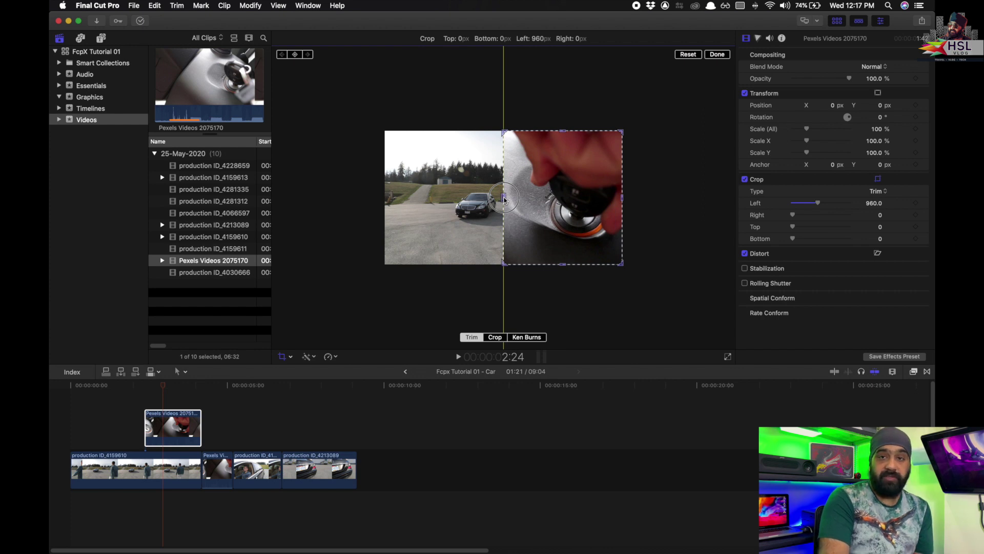
left_click_drag(504, 200, 503, 200)
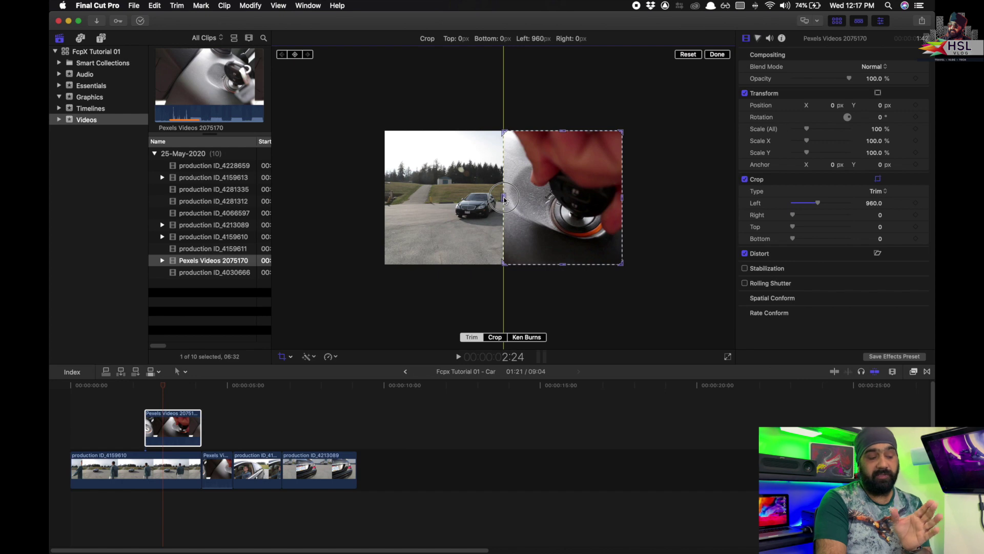
left_click_drag(504, 200, 527, 200)
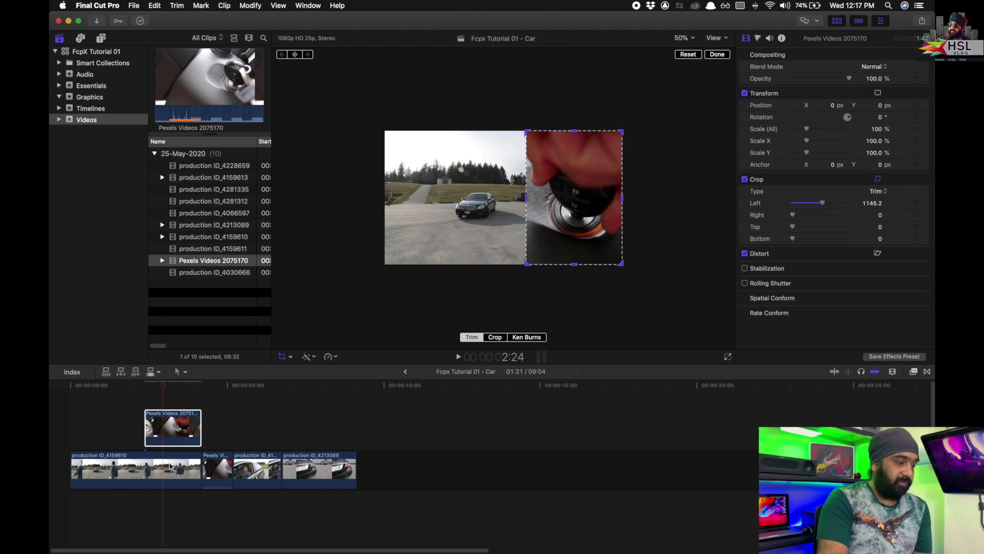
- Split production ID_4159610 in the primary storyline at 2:09, where the connected Pexels clip starts
left_click(170, 466)
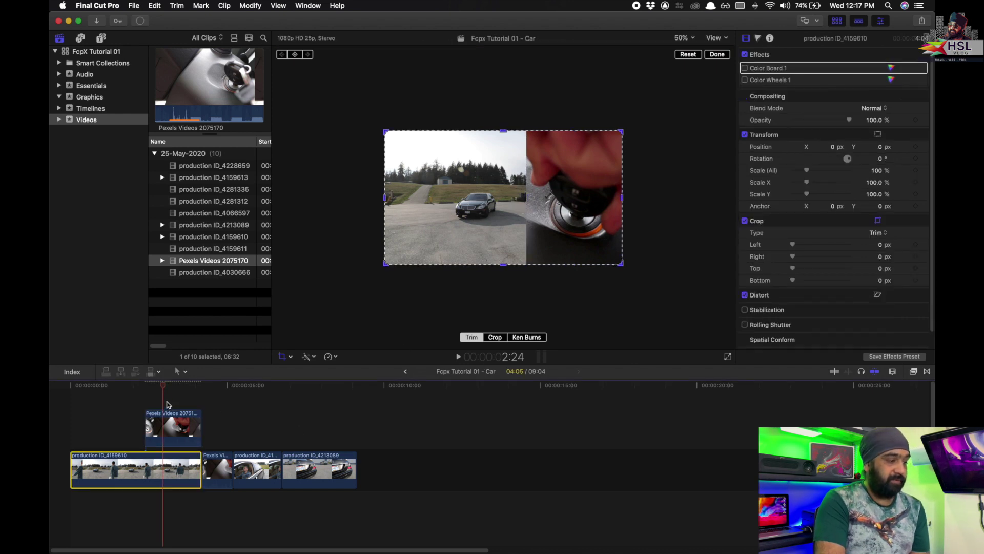
left_click_drag(159, 389, 145, 389)
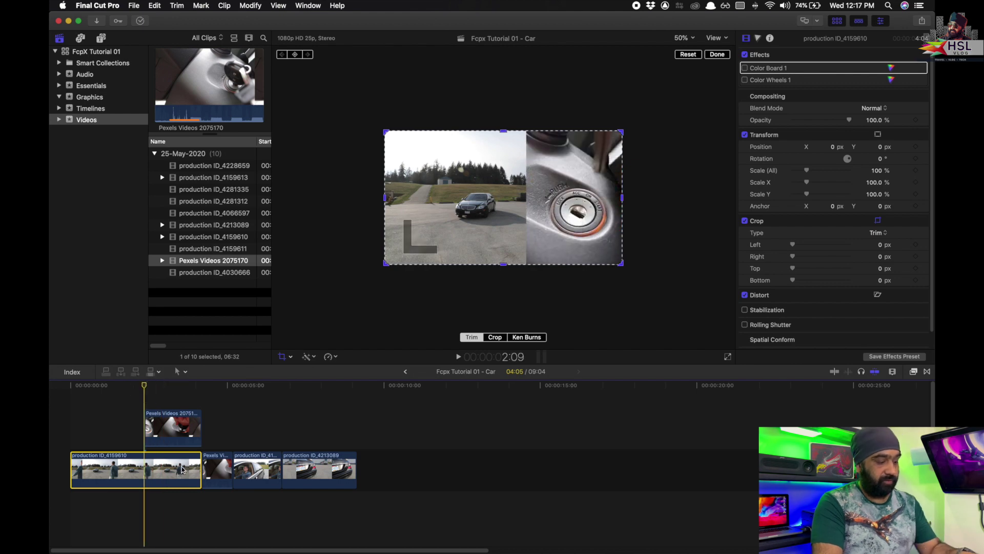
key("super+b")
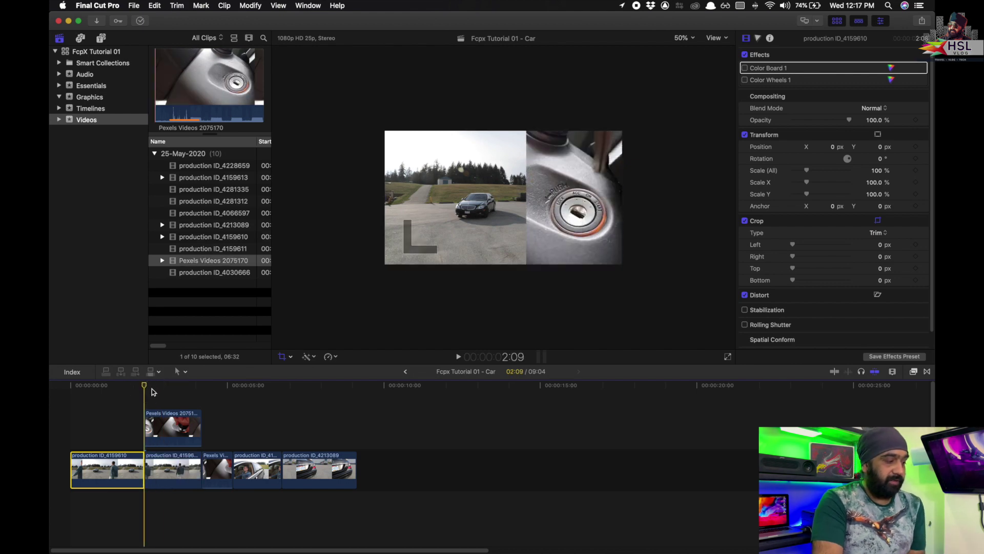
- Shift the second part of production ID_4159610 sideways with Transform to position X -521.2 px, Y 0 px
left_click(168, 388)
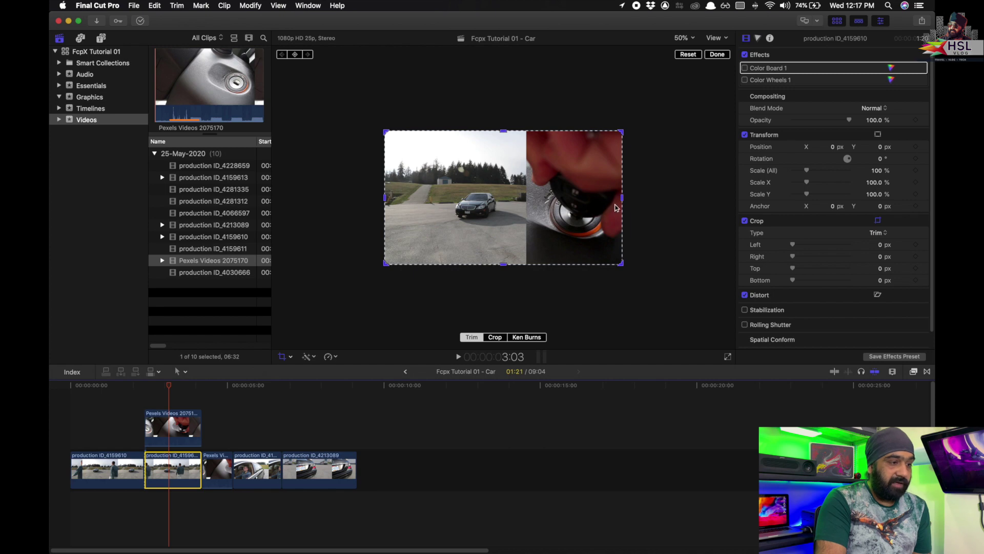
left_click(472, 337)
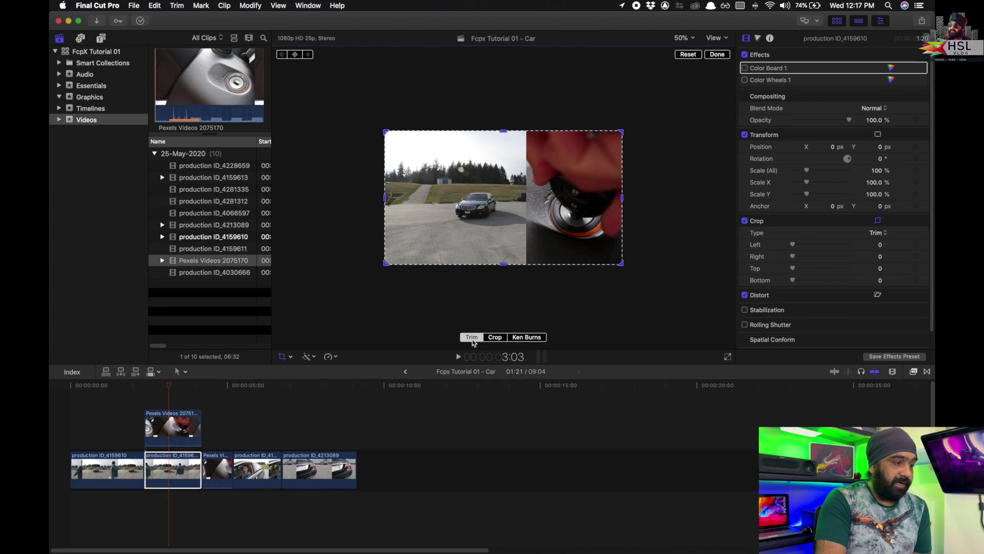
left_click(290, 357)
left_click(310, 367)
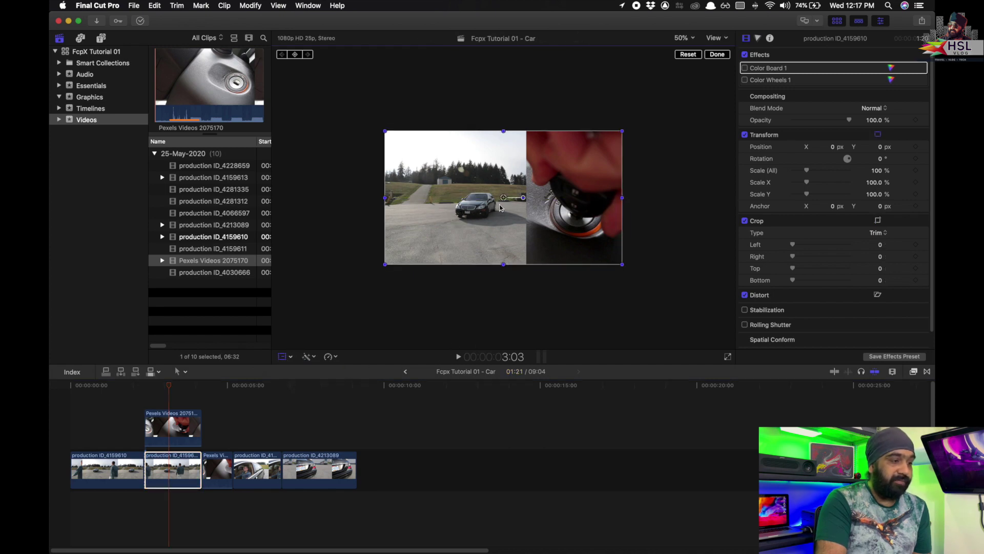
left_click_drag(493, 209, 445, 208)
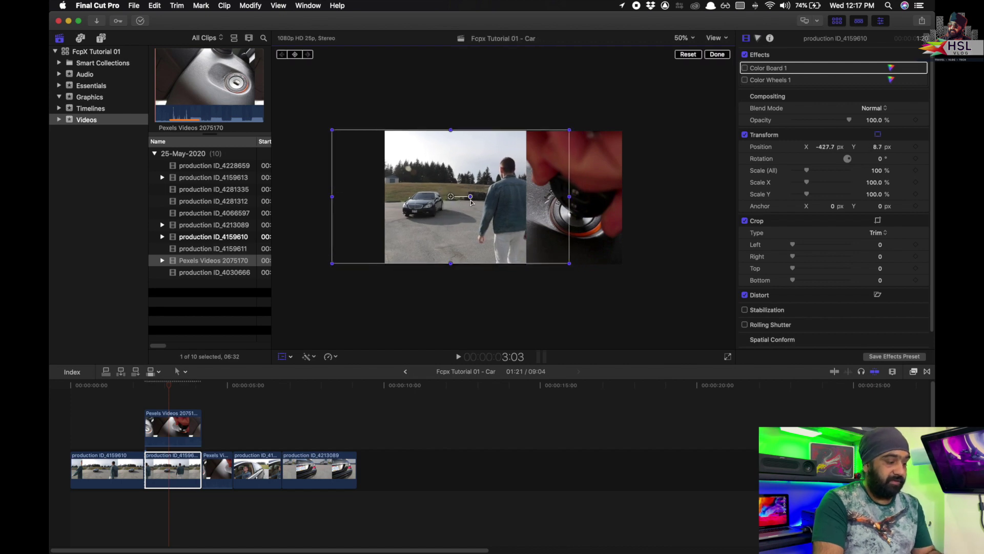
key("super+z")
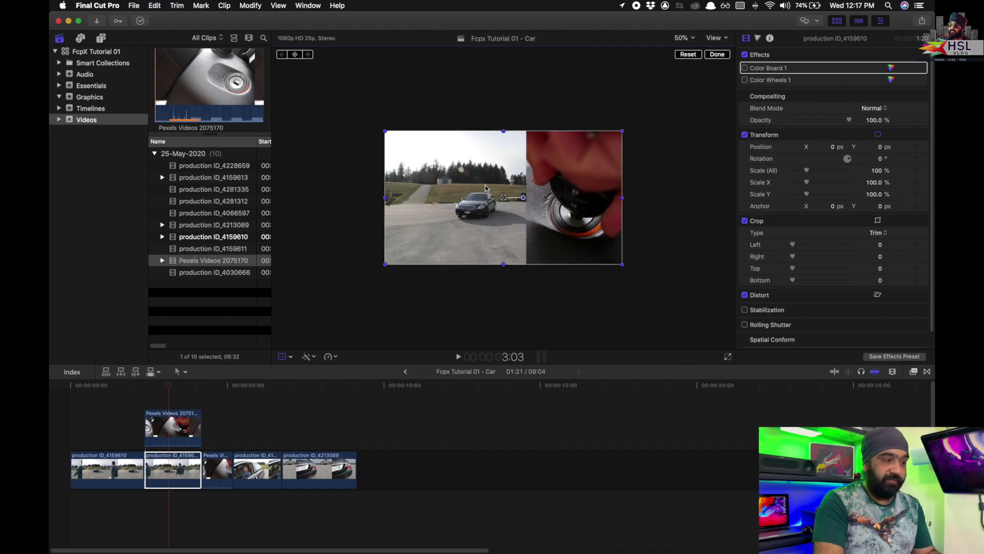
left_click_drag(487, 190, 430, 196)
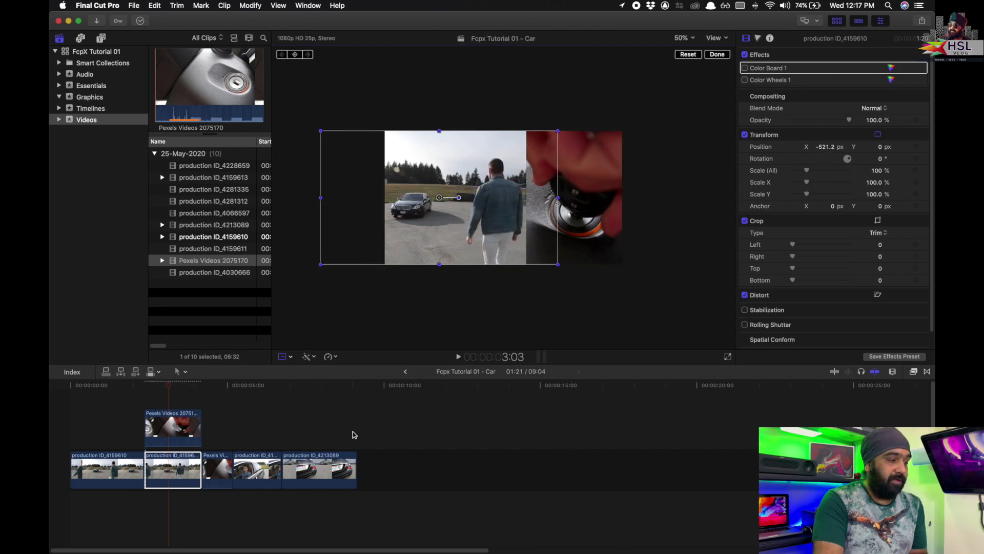
left_click(283, 356)
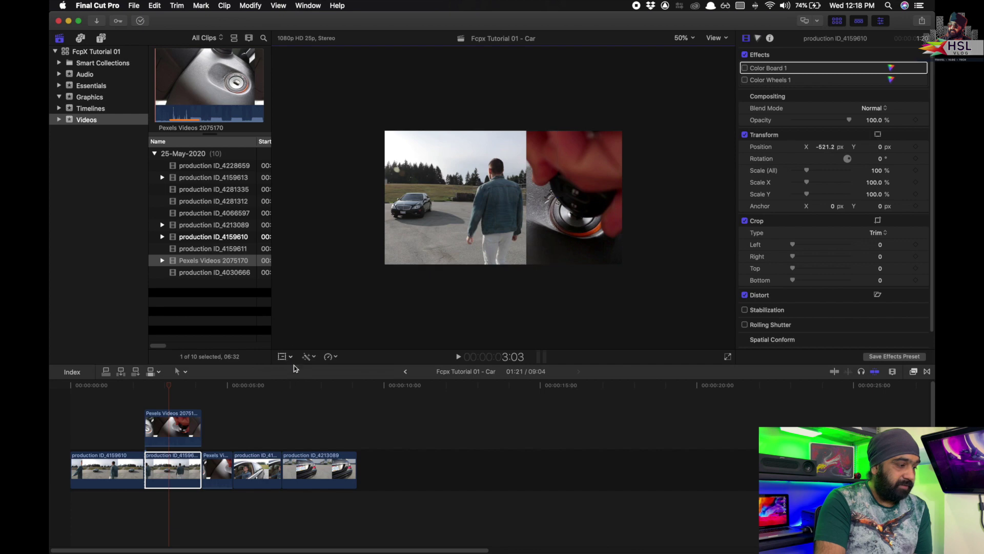
- Crop the right side of the second production ID_4159610 part by about 262.3 px, up to the Pexels clip's edge
left_click(290, 357)
left_click(303, 380)
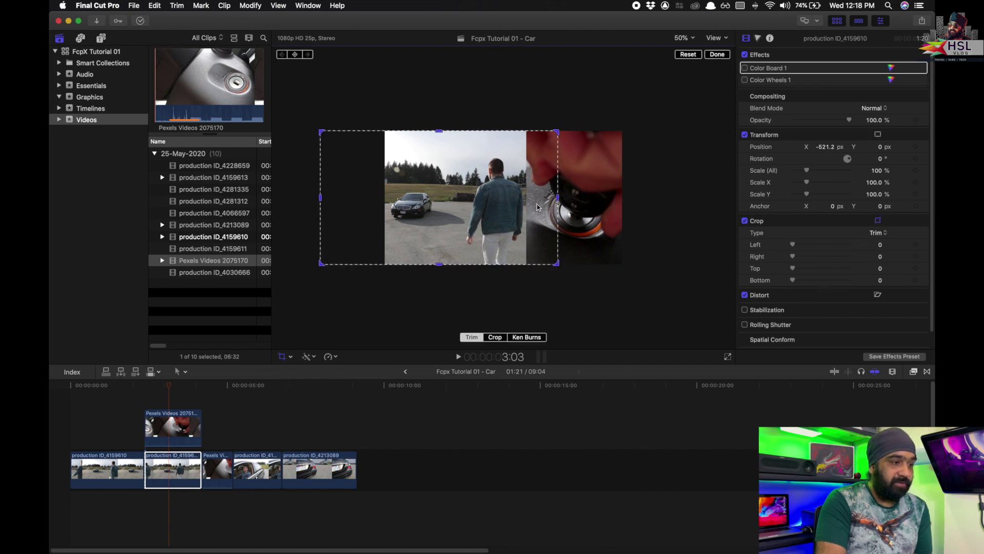
left_click_drag(556, 199, 525, 201)
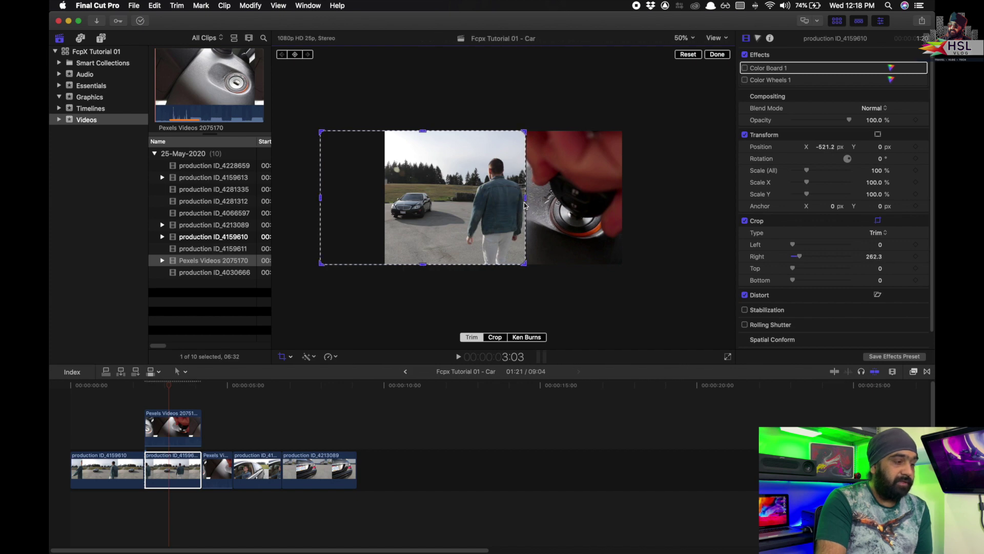
key("Return")
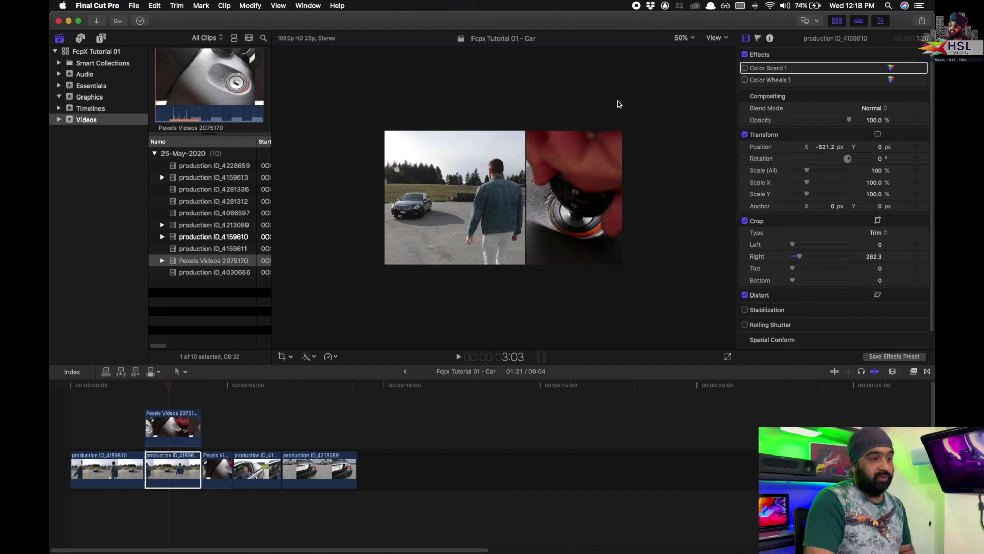
- Fine-tune the right crop of the second production ID_4159610 part to 262.0 px
left_click(685, 38)
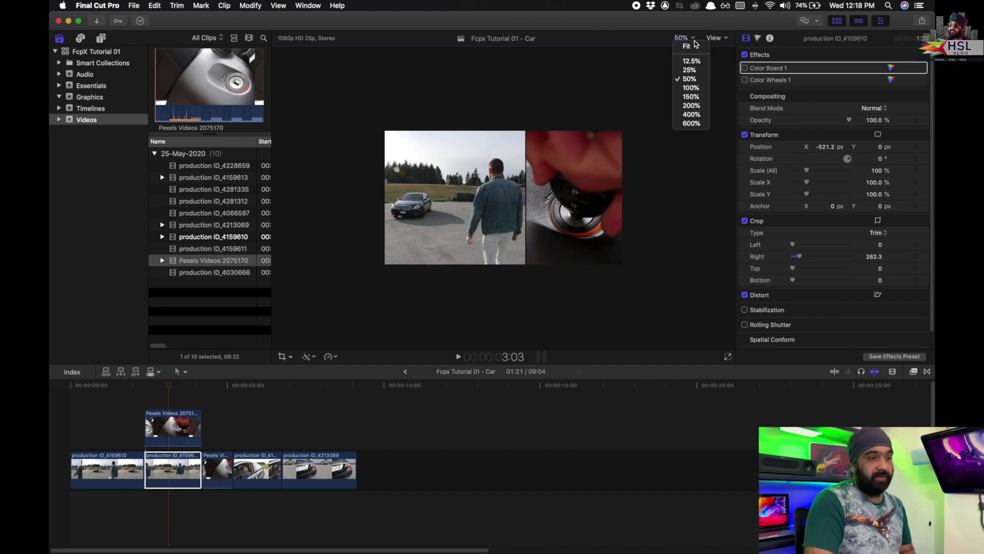
left_click(694, 49)
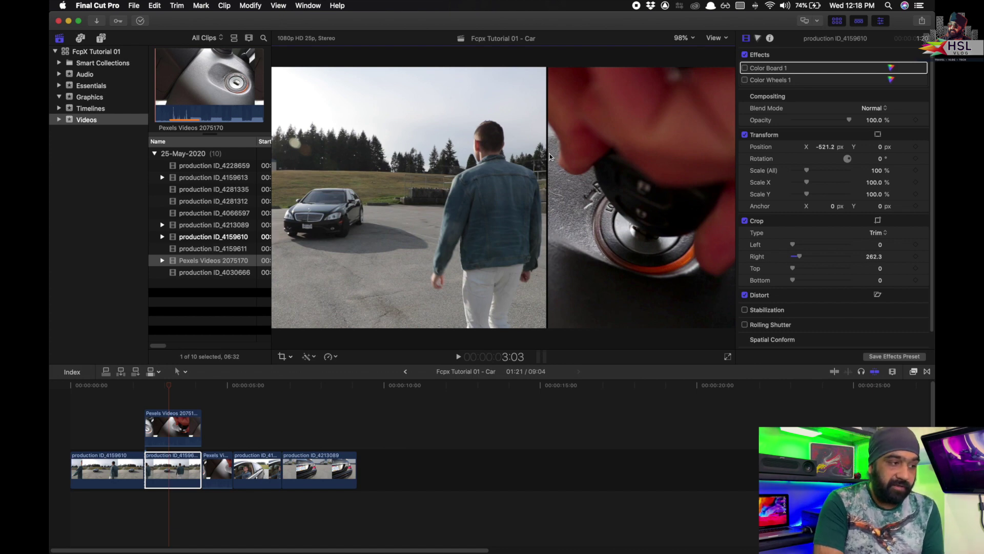
left_click(182, 465)
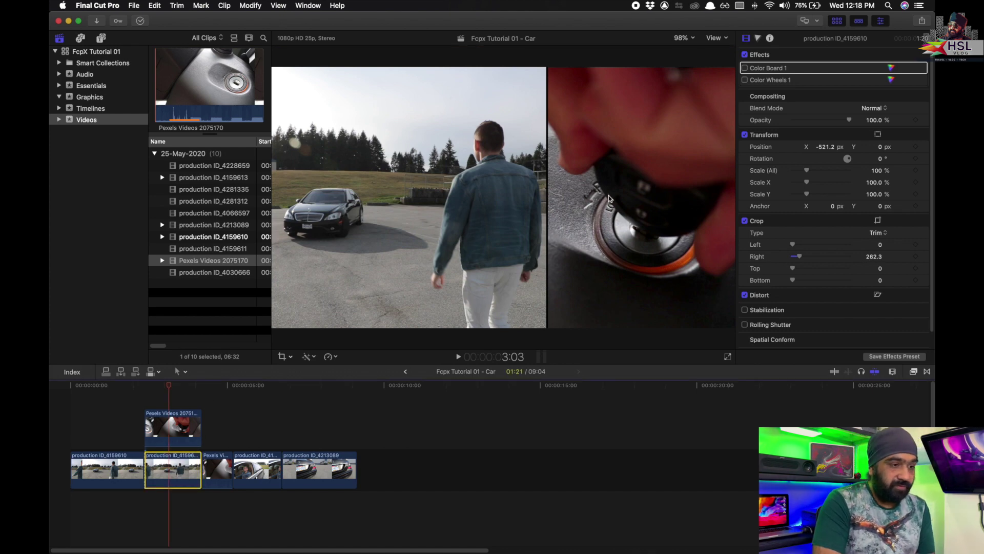
left_click_drag(798, 263, 800, 258)
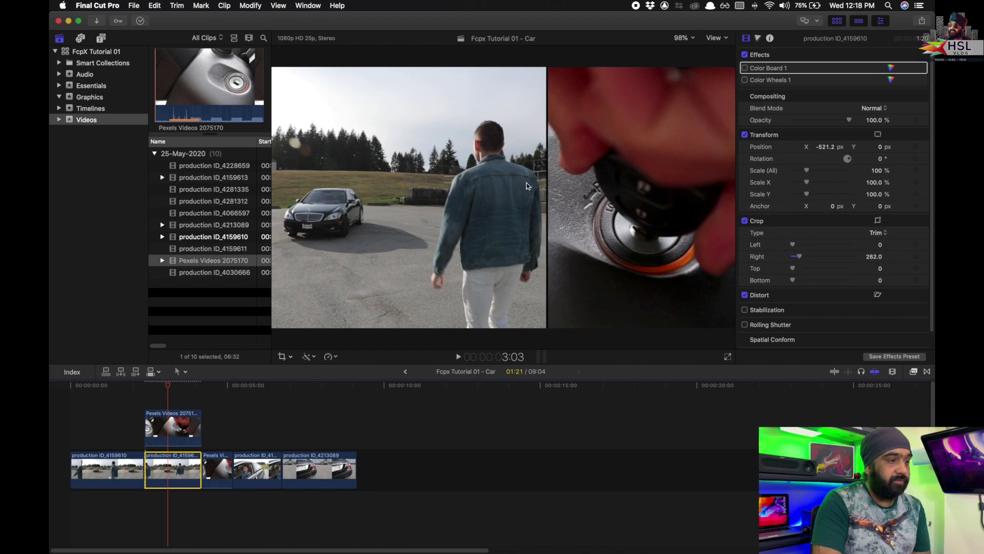
left_click(287, 361)
left_click(303, 367)
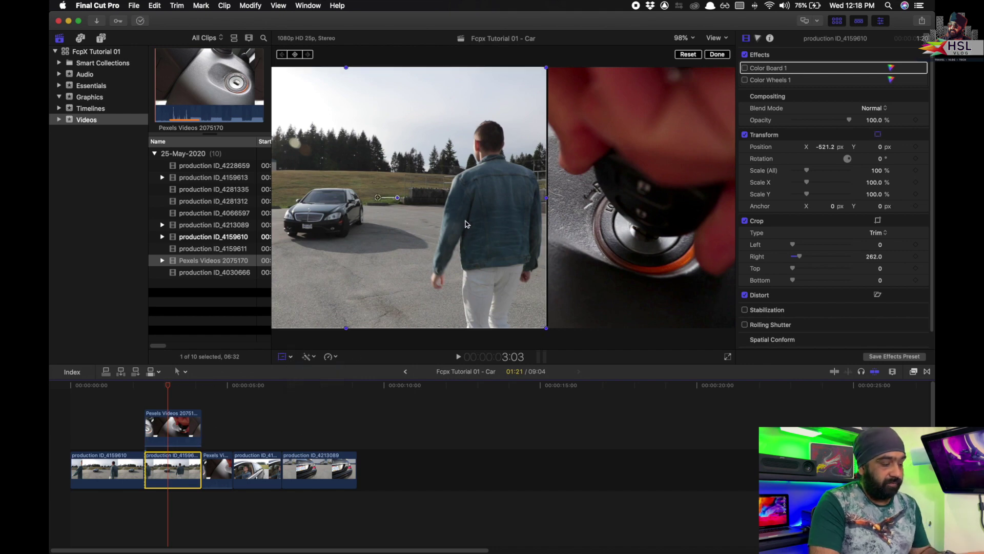
left_click_drag(467, 224, 467, 222)
left_click(172, 415)
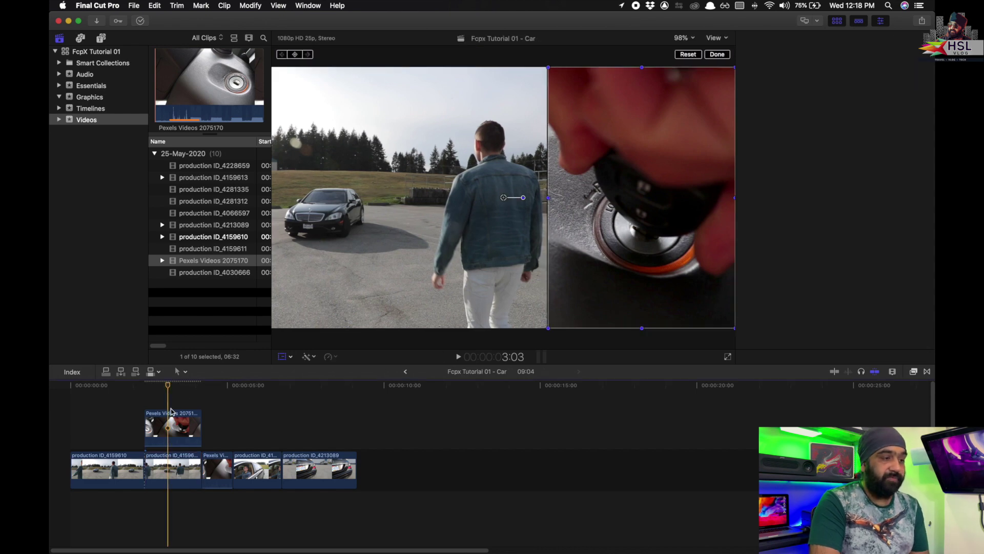
left_click(282, 357)
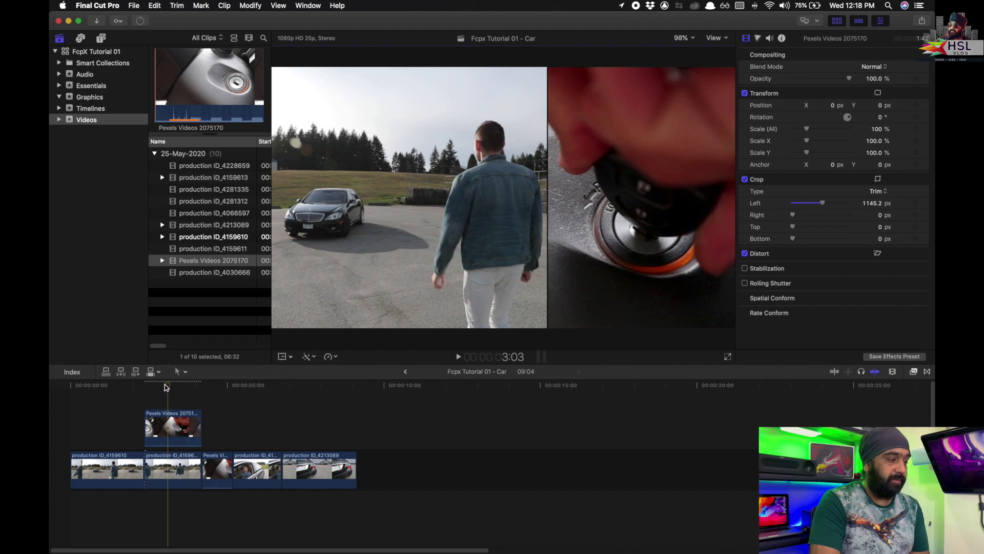
- Play back the split-screen section from about 2:09 and return the playhead to its start
left_click(139, 386)
key("space")
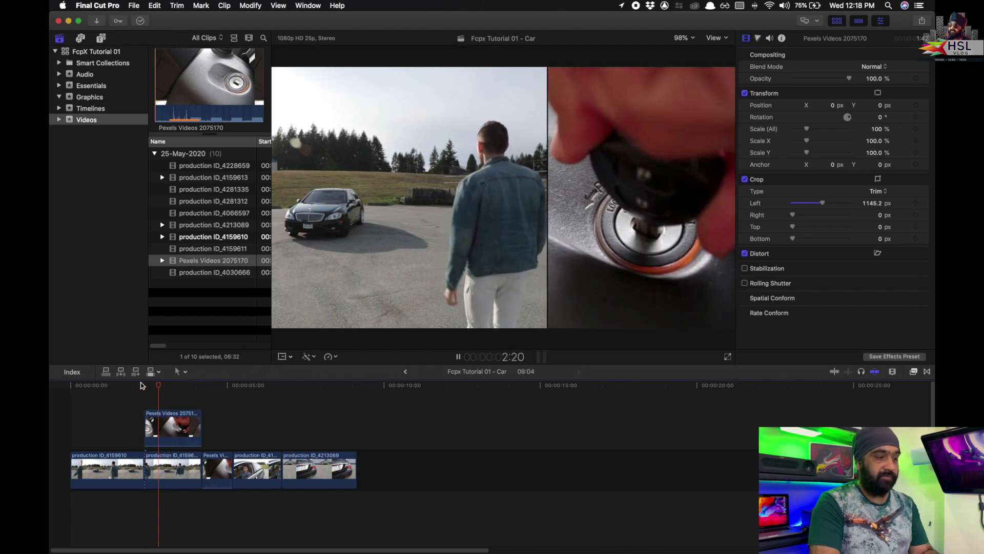
left_click(142, 385)
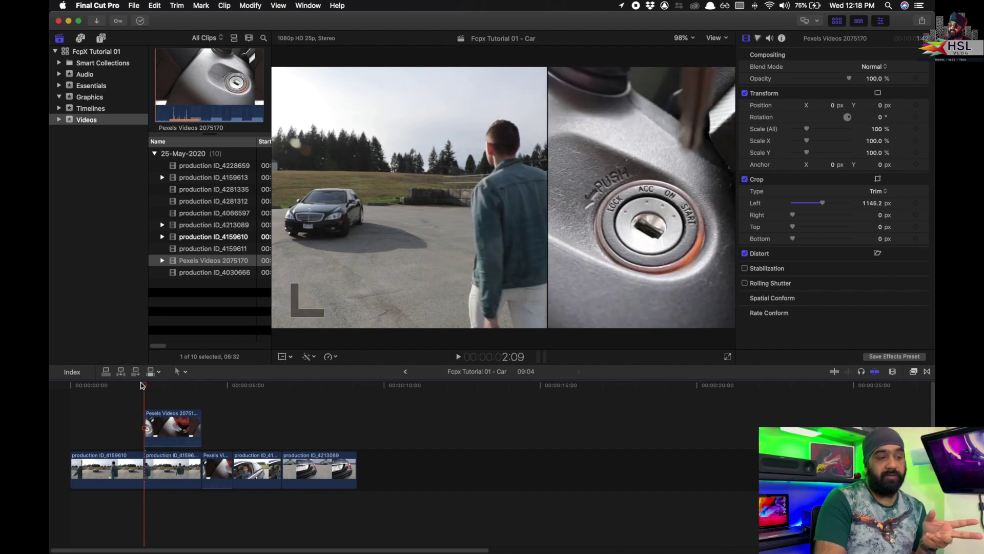